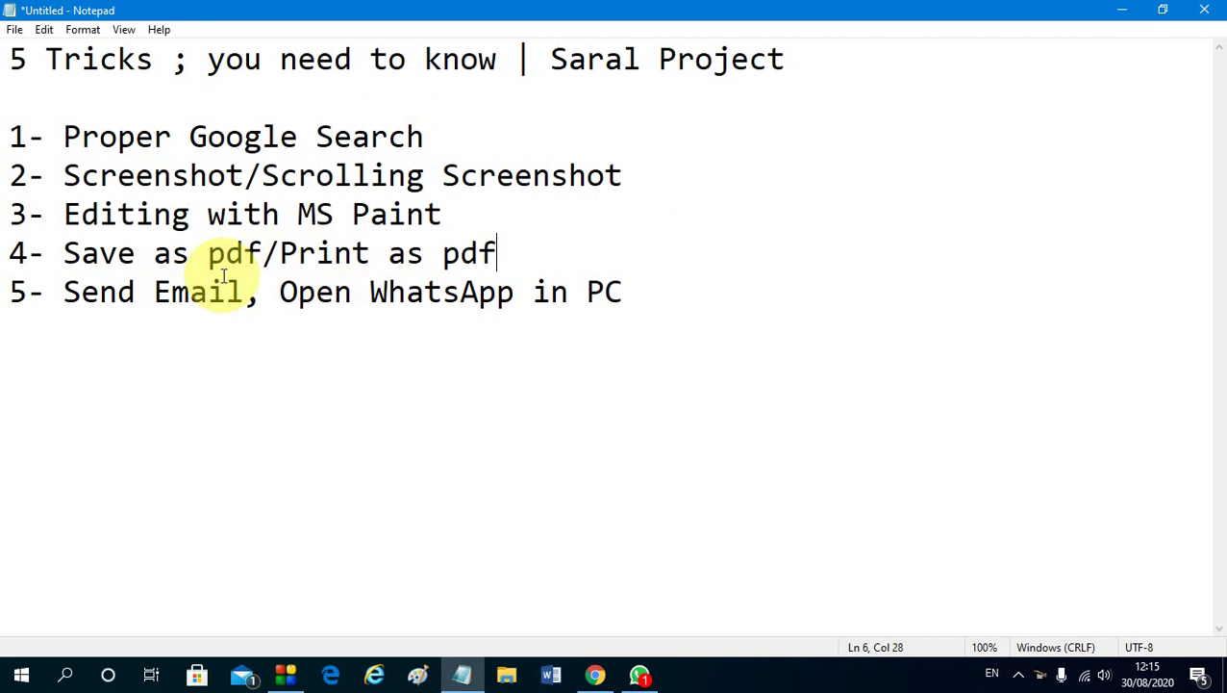
Check the tricks list in Notepad, then look over the Google results for hindi ka mankikaran
left_click(146, 294)
left_click(280, 294)
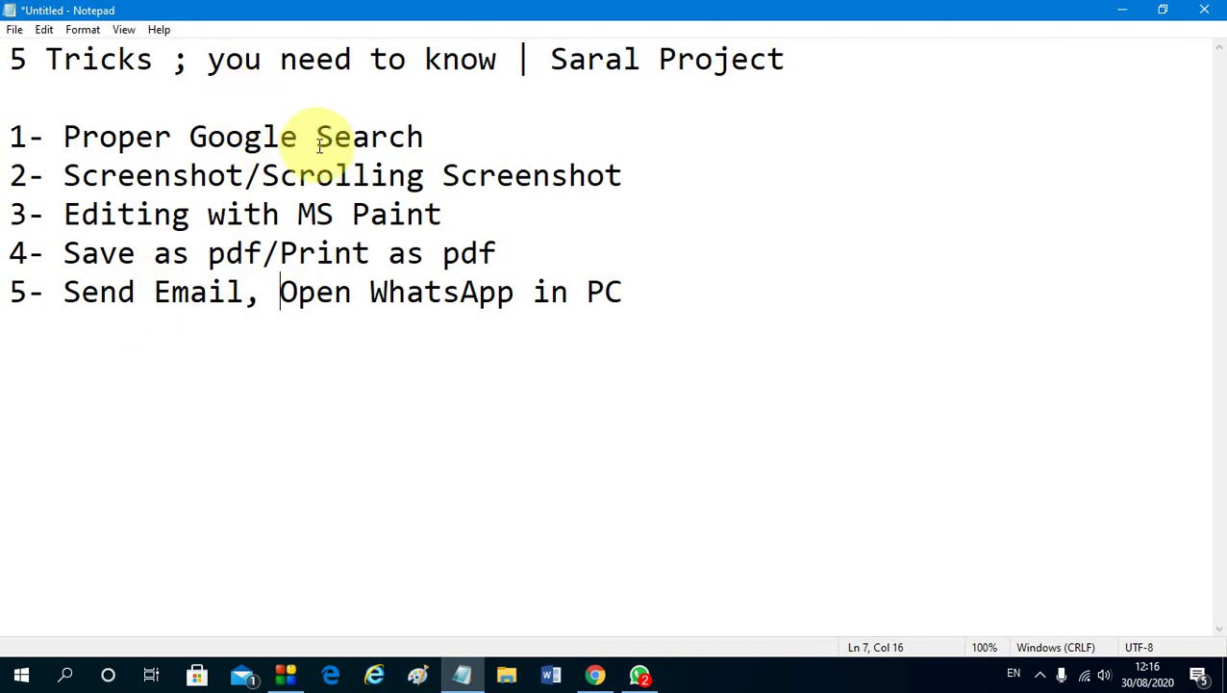
left_click(605, 685)
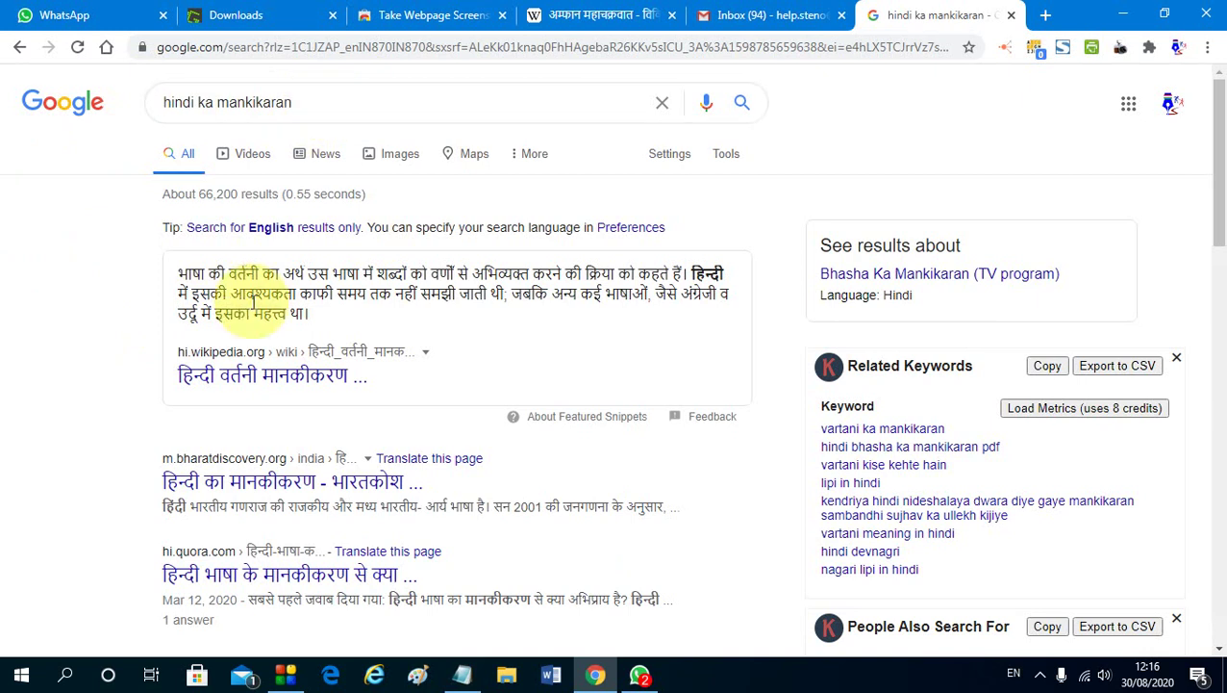
scroll(346, 243, "down", 1)
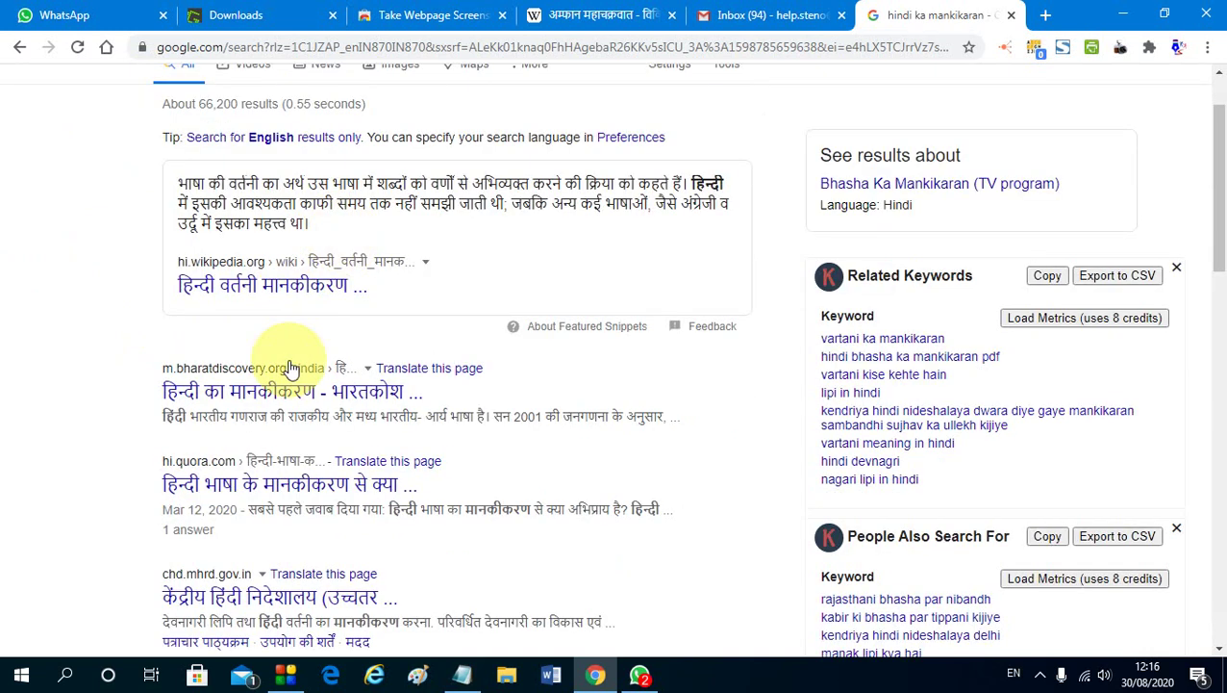
scroll(289, 308, "down", 5)
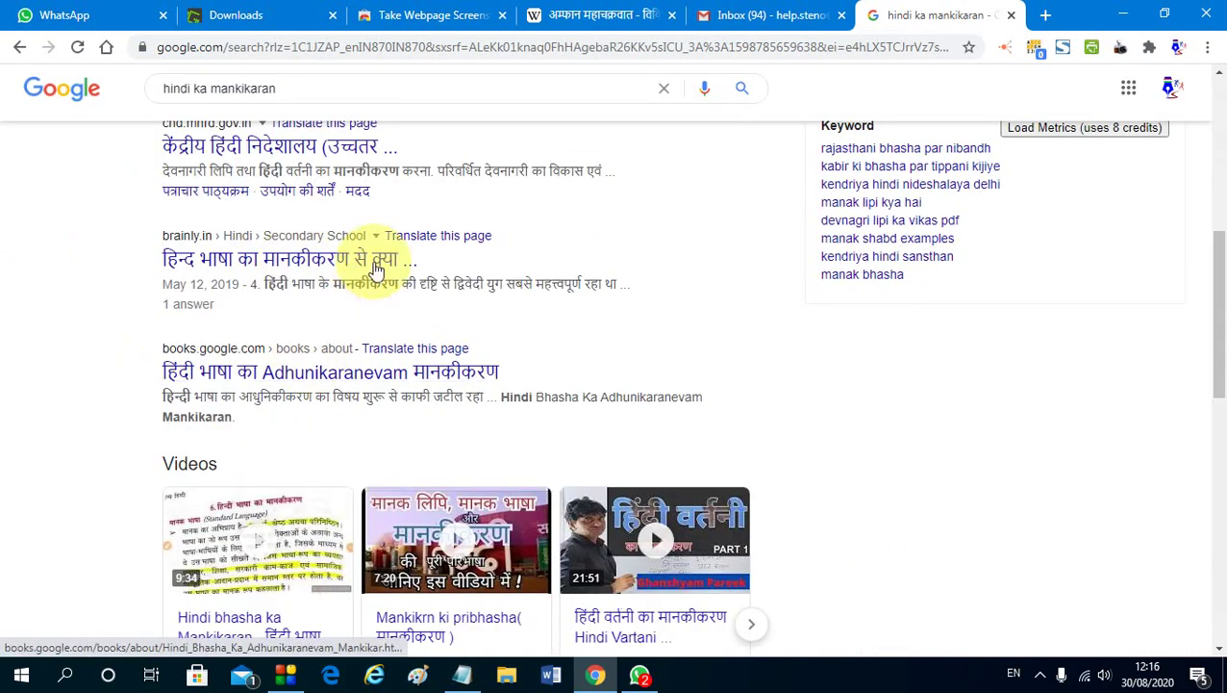
scroll(370, 279, "up", 6)
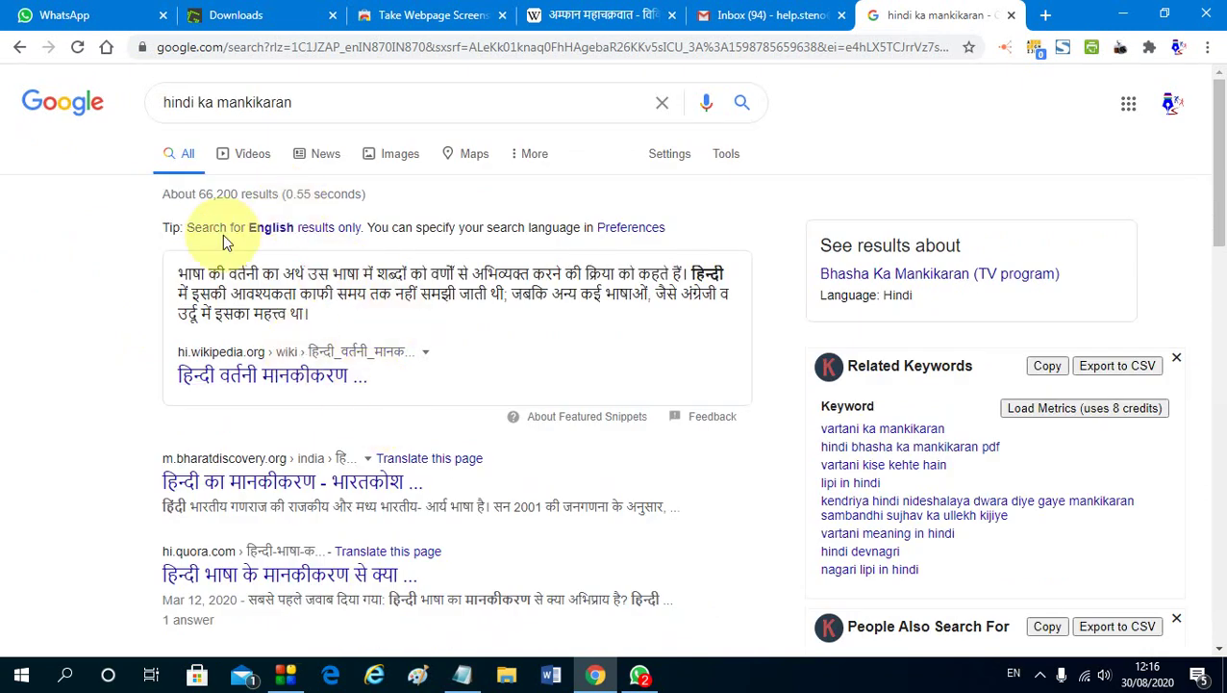
Search the exact phrase "hindi ka mankikaran" in quotes, then put the caret before the closing quote
left_click(344, 107)
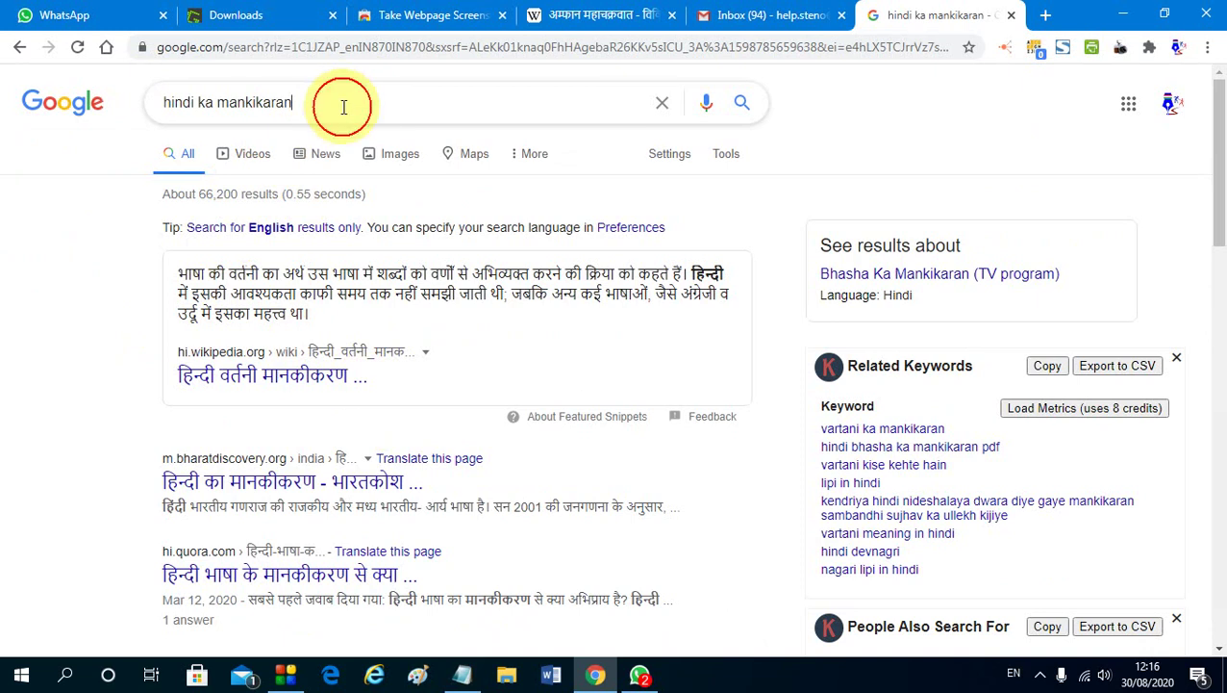
type("\"")
key("Home")
type("\"")
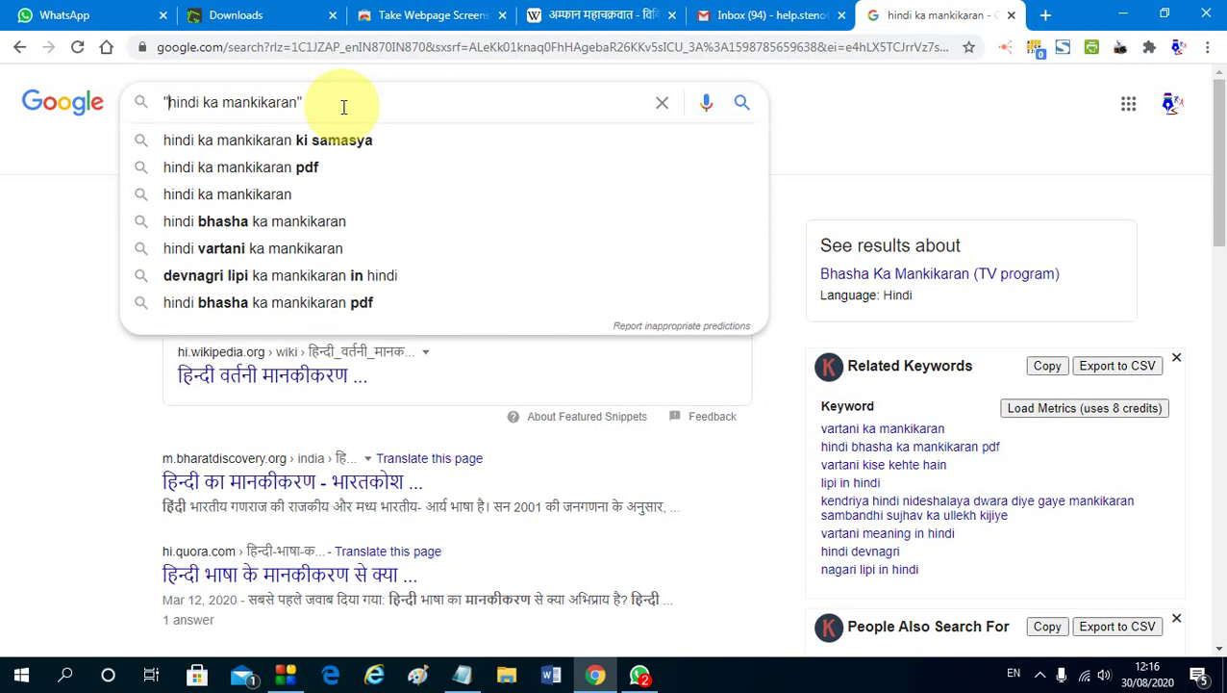
key("Return")
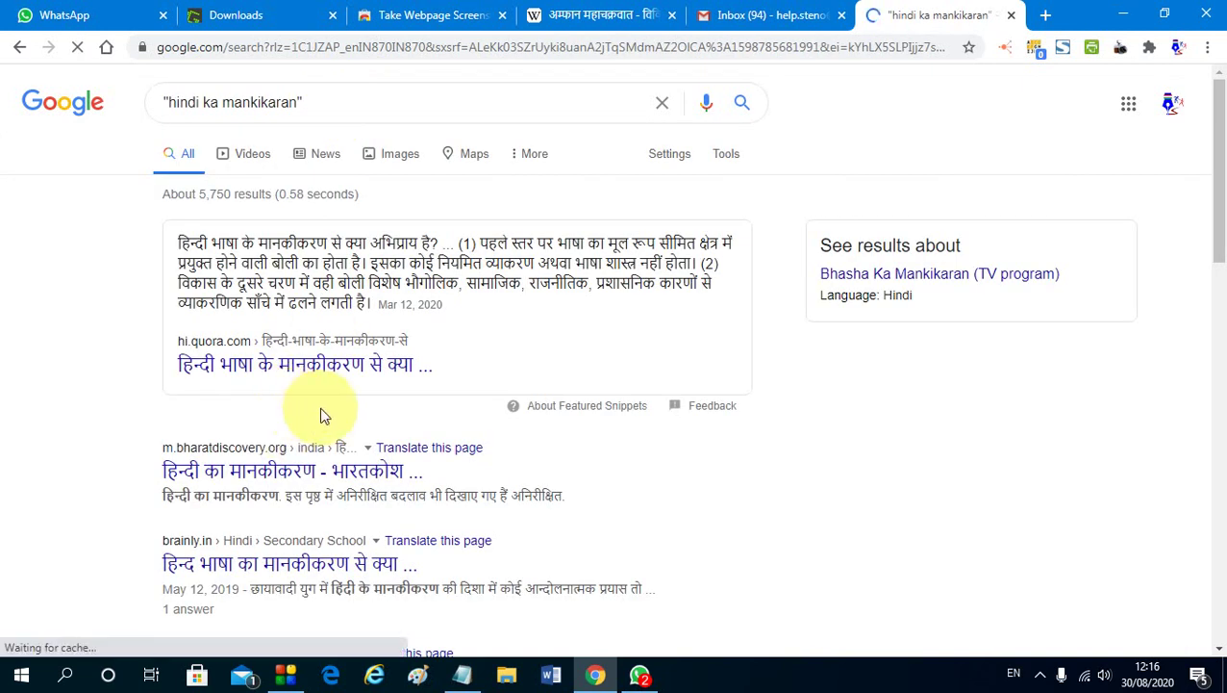
scroll(322, 409, "down", 3)
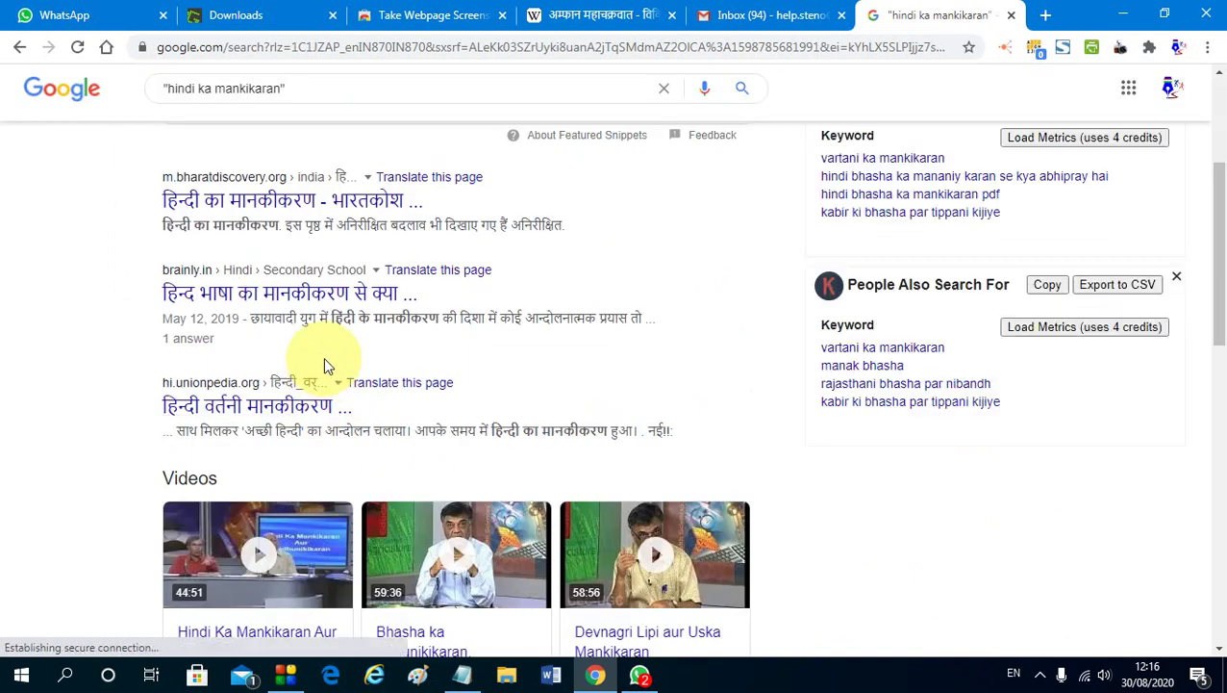
scroll(341, 322, "up", 1)
scroll(316, 351, "up", 2)
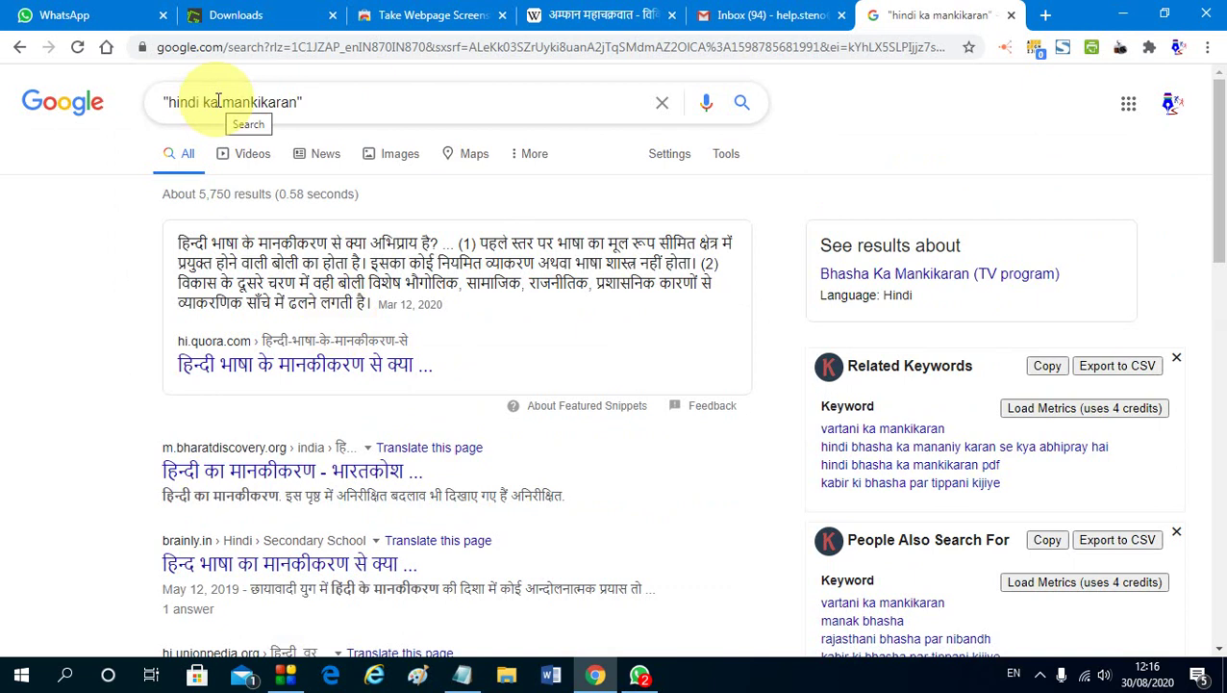
left_click(299, 103)
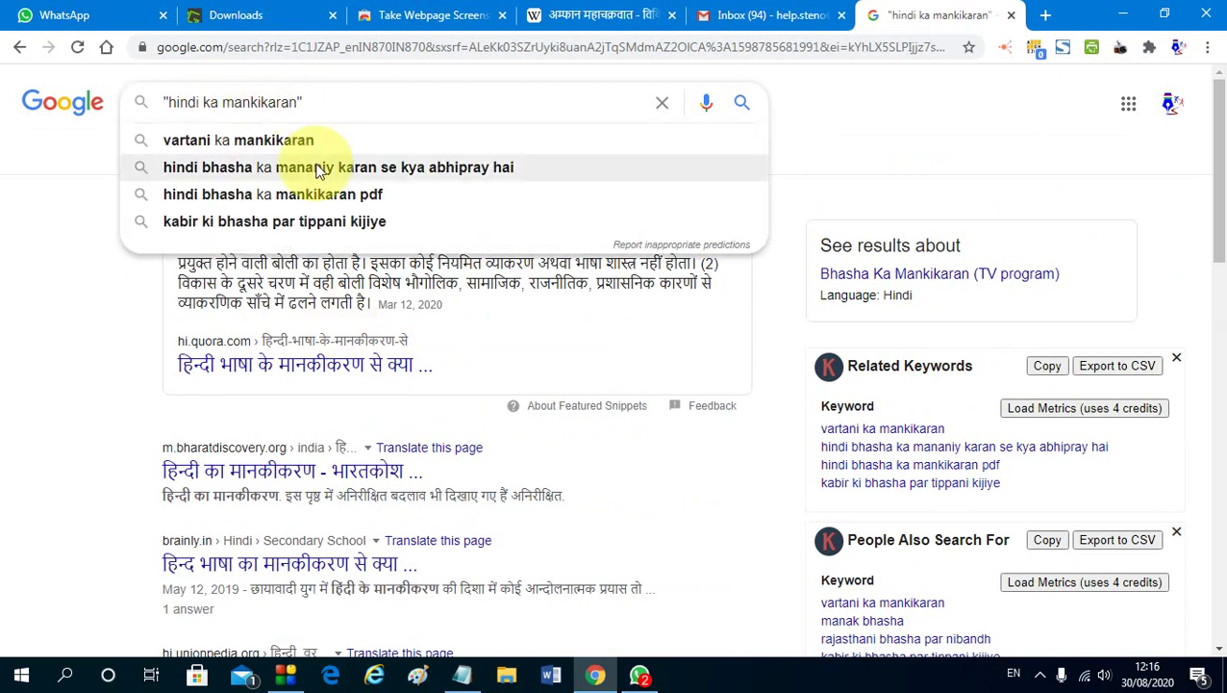
Add pdf inside the quotes and search "hindi ka mankikaran pdf"
type("pdf")
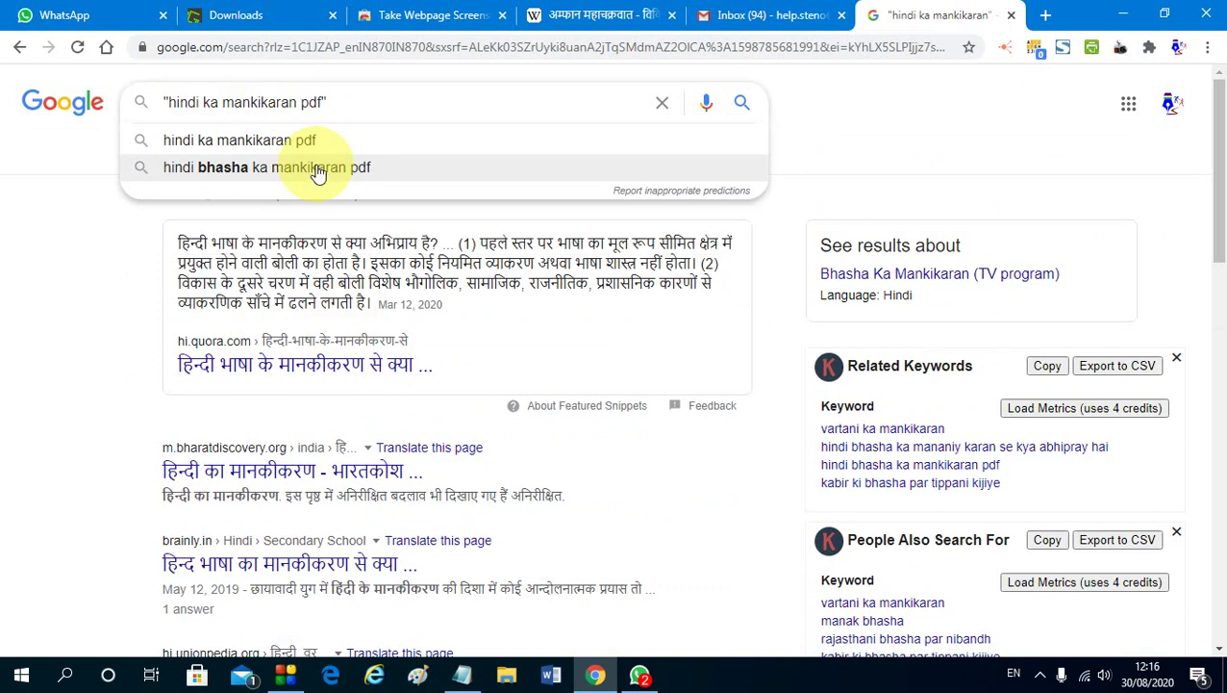
key("Return")
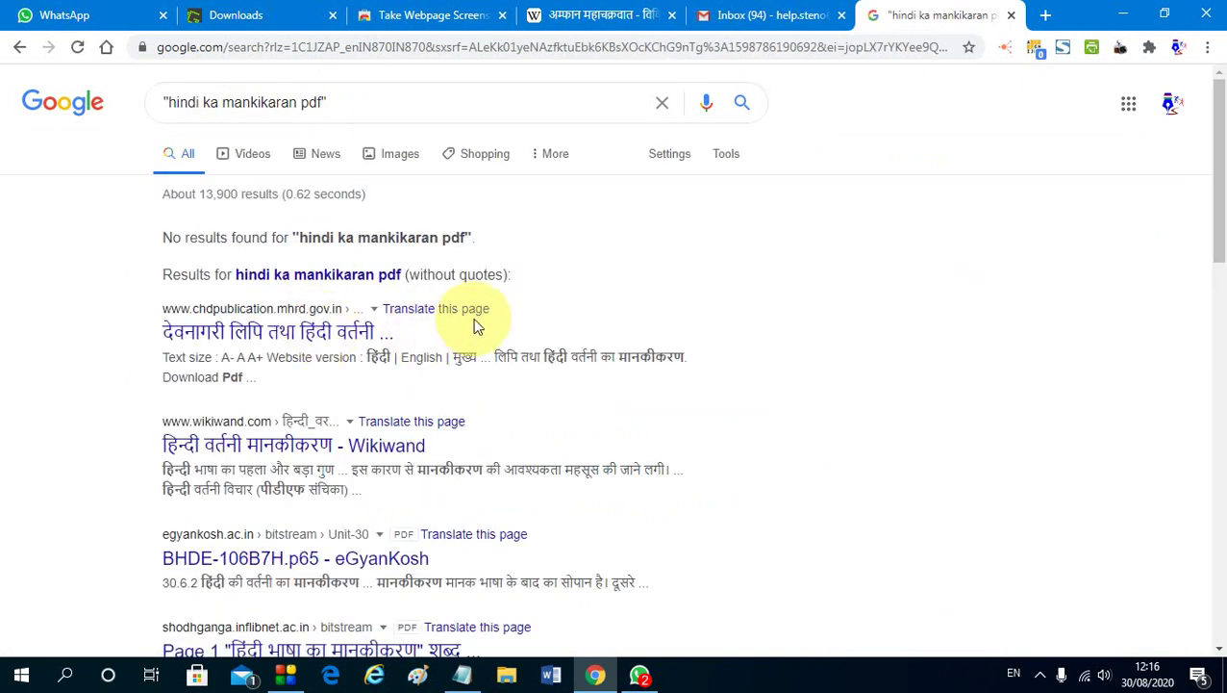
scroll(438, 346, "down", 2)
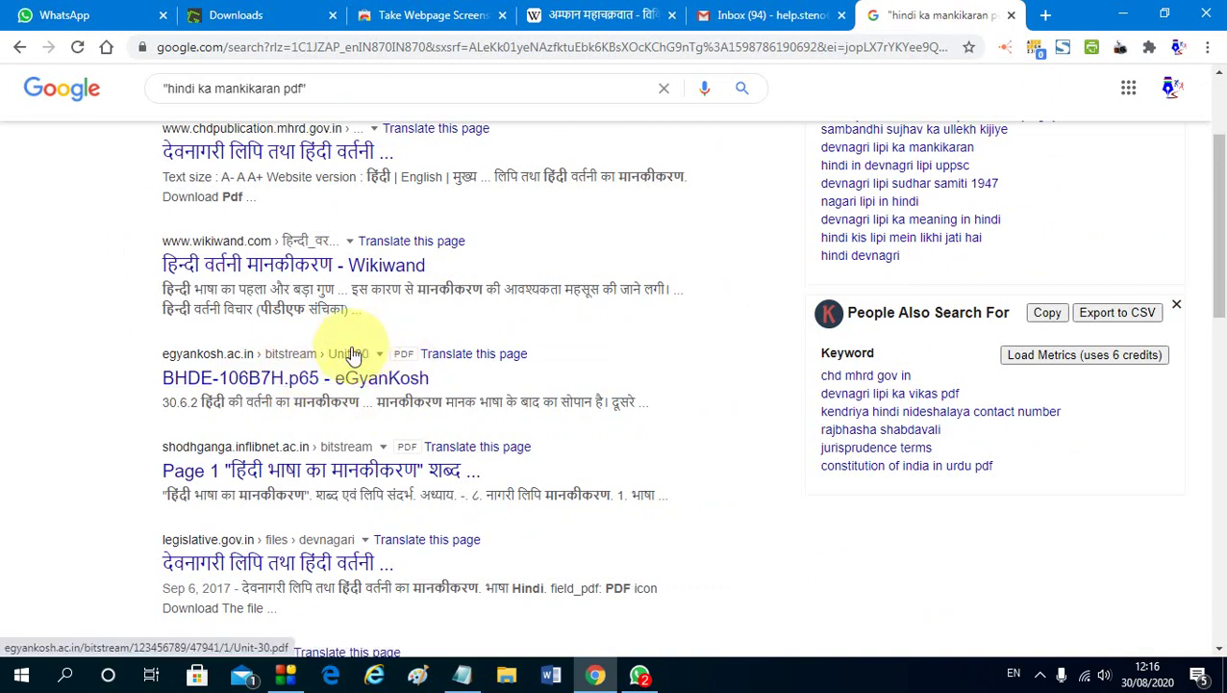
scroll(356, 404, "down", 2)
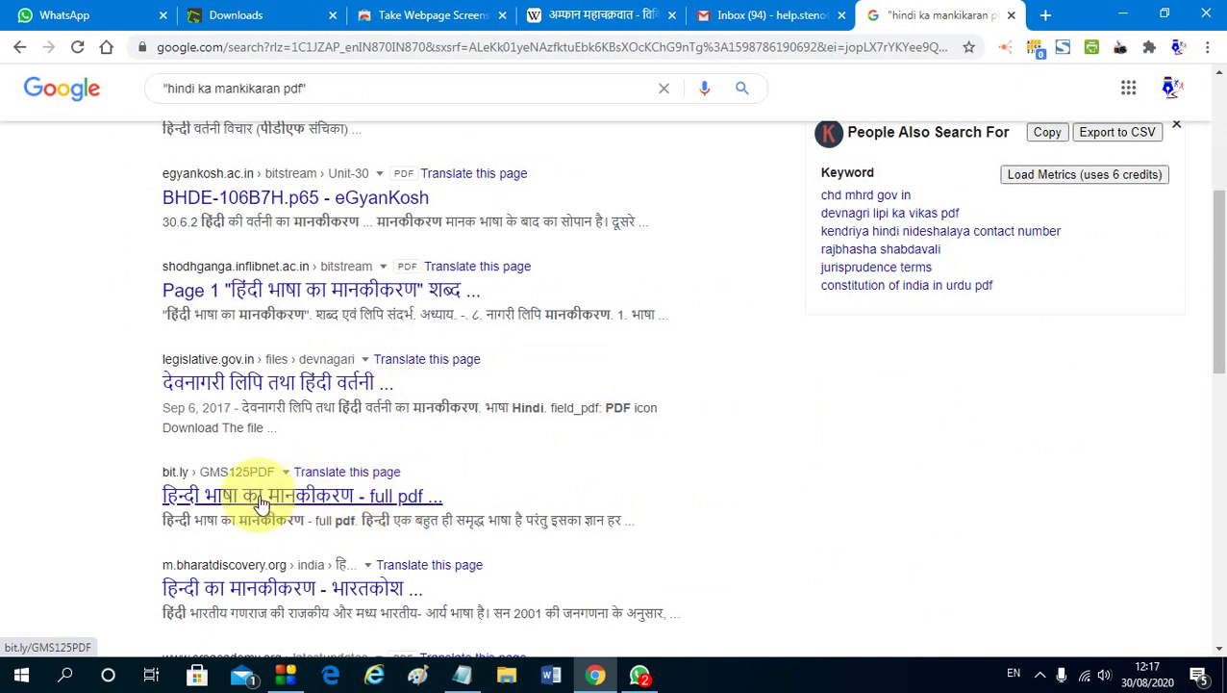
scroll(260, 496, "down", 1)
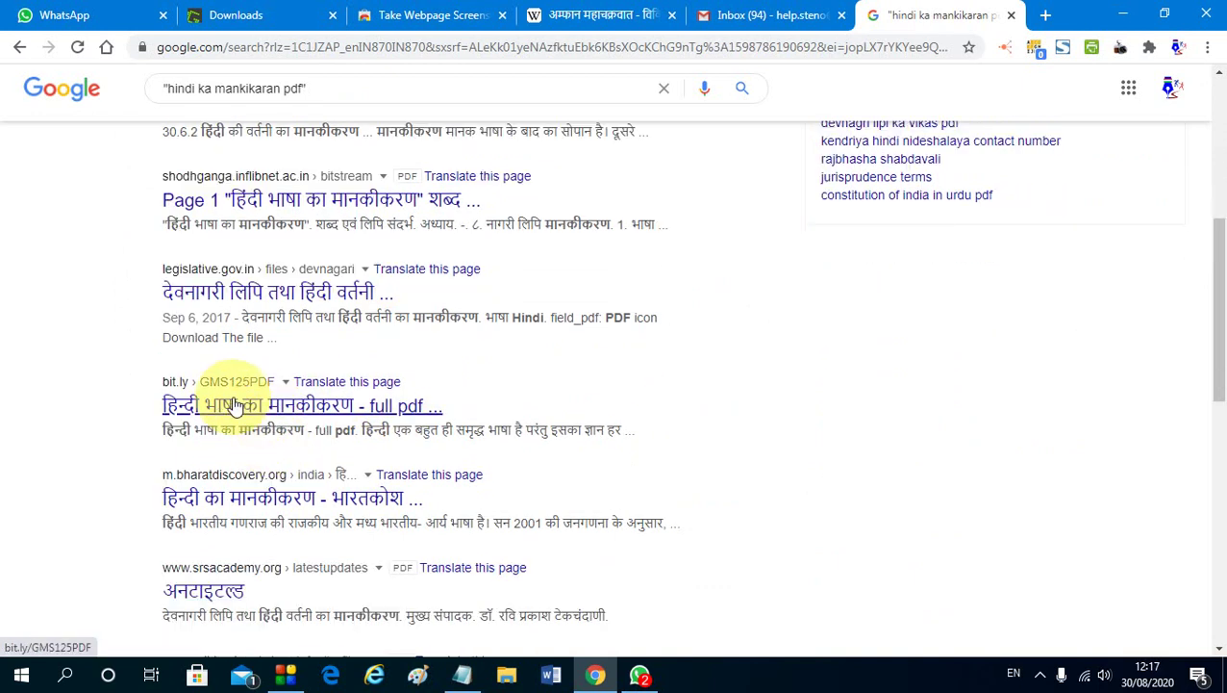
Scroll the unquoted fallback results, then briefly bring up the Notepad tricks list and hide it
scroll(258, 434, "down", 2)
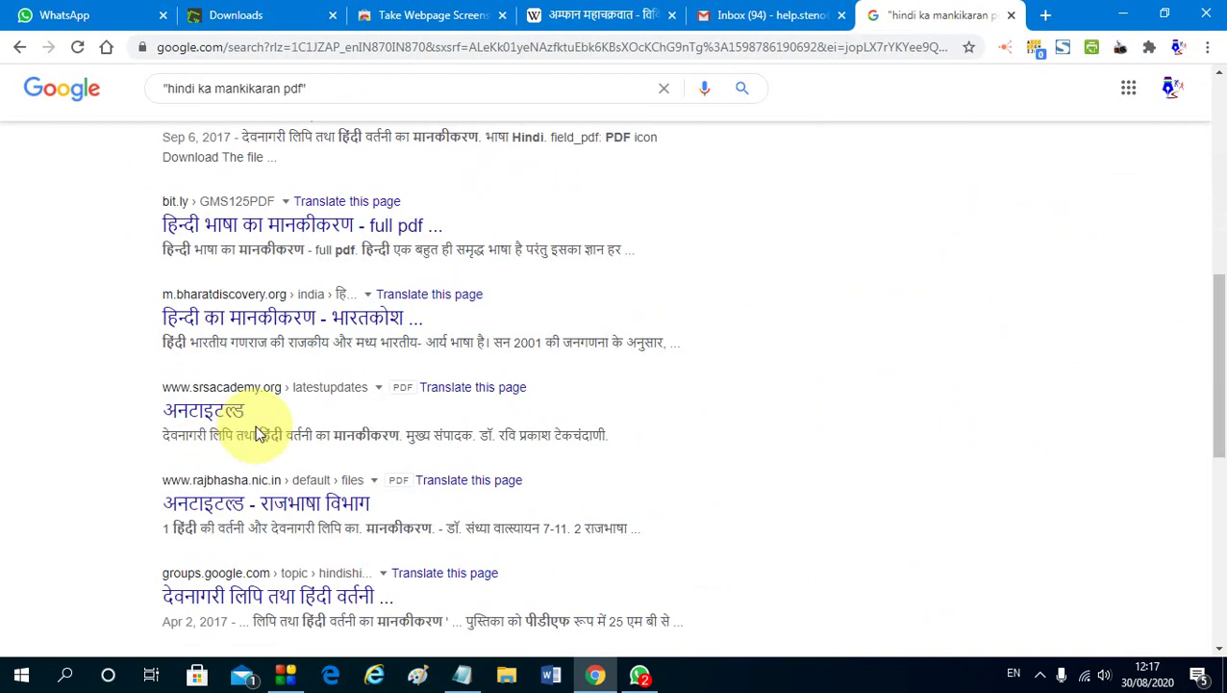
scroll(274, 430, "down", 2)
scroll(288, 429, "up", 10)
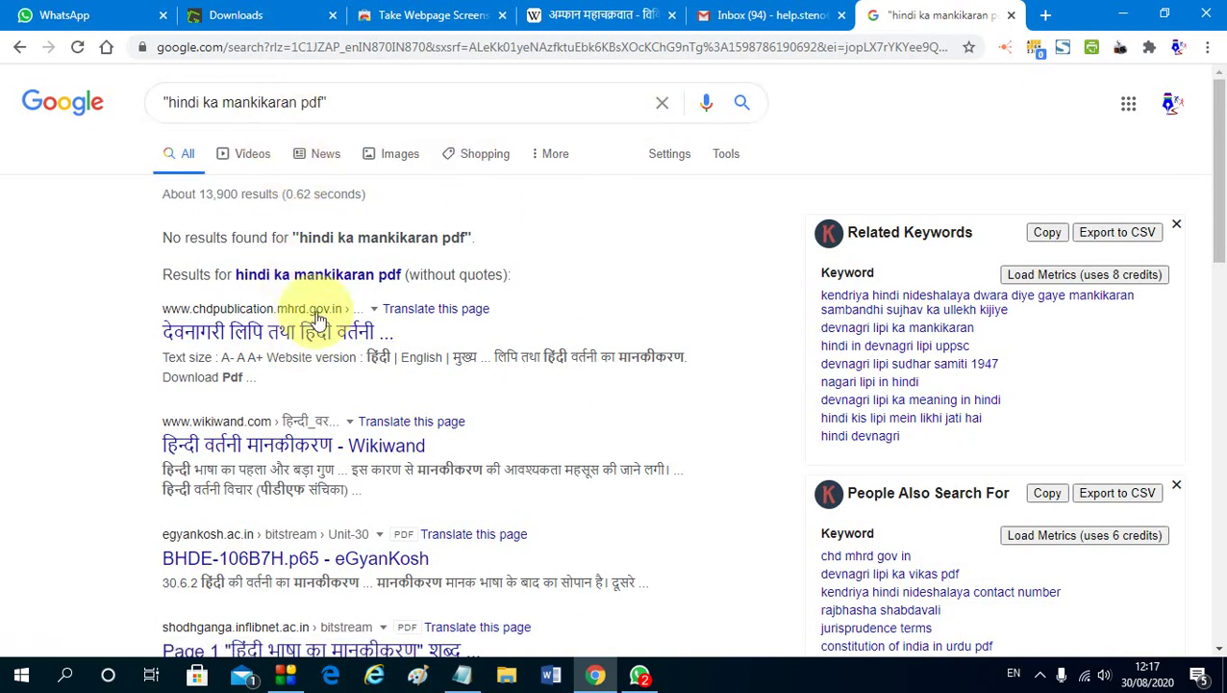
left_click(471, 679)
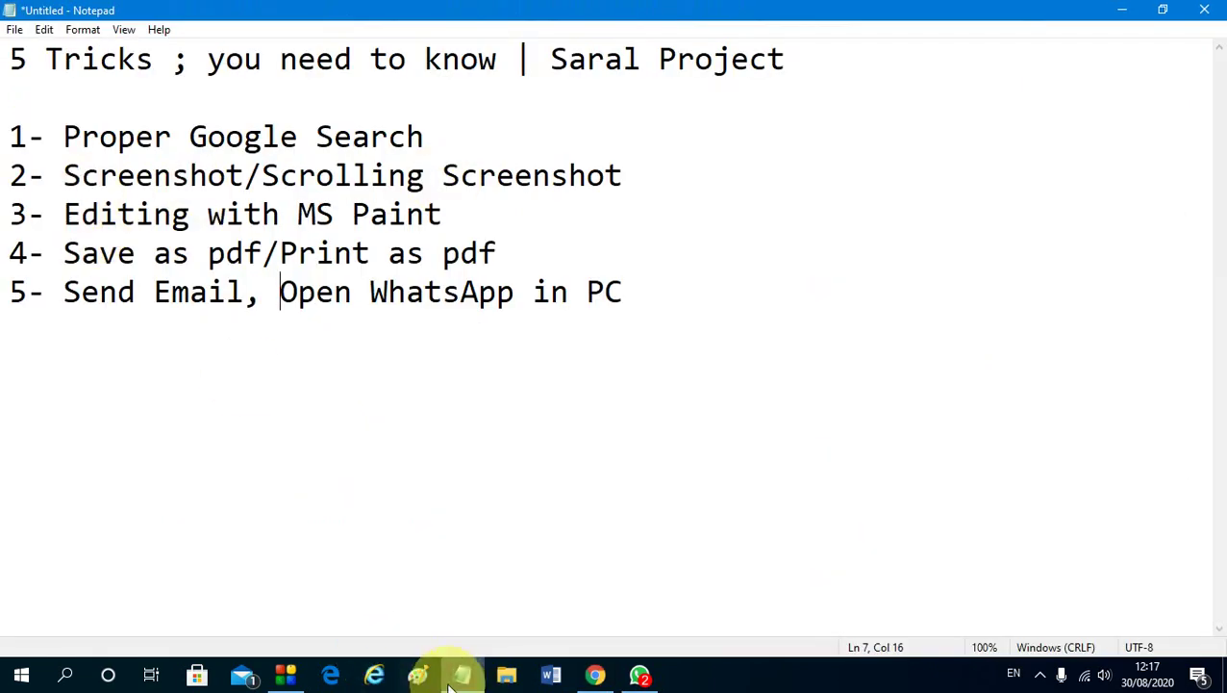
left_click(462, 673)
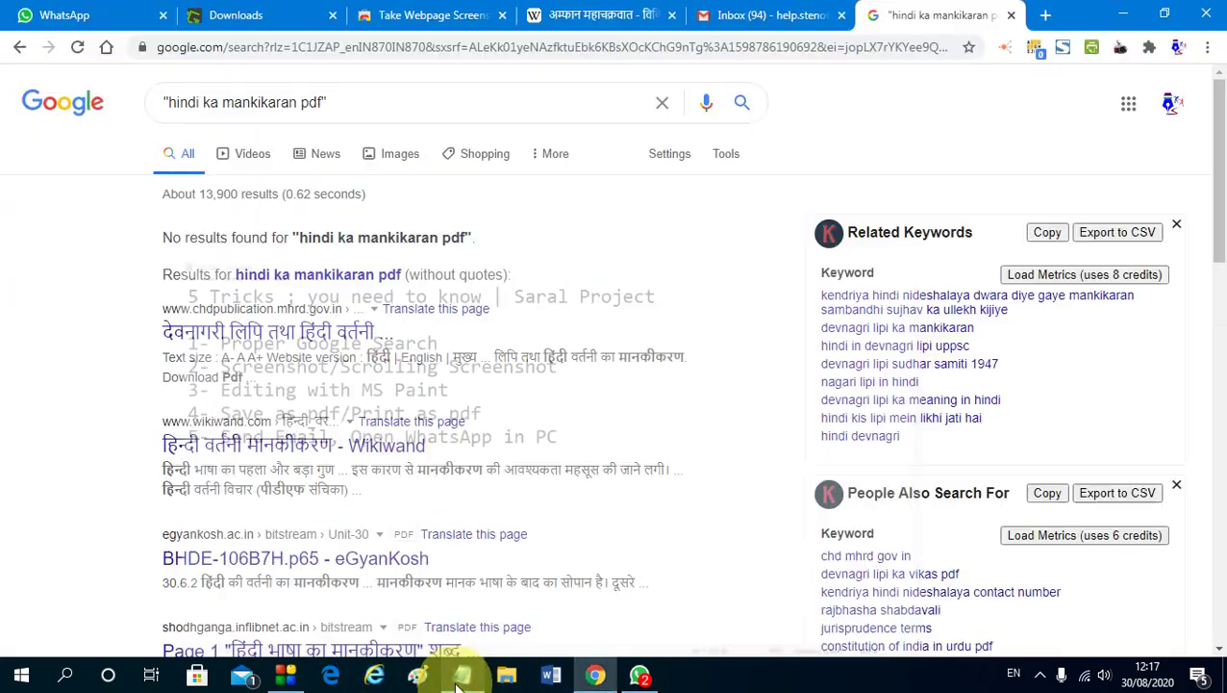
Open the chdpublication.mrhd.gov.in result and scroll to its Download Pdf link for the Devanagari script book
left_click(292, 336)
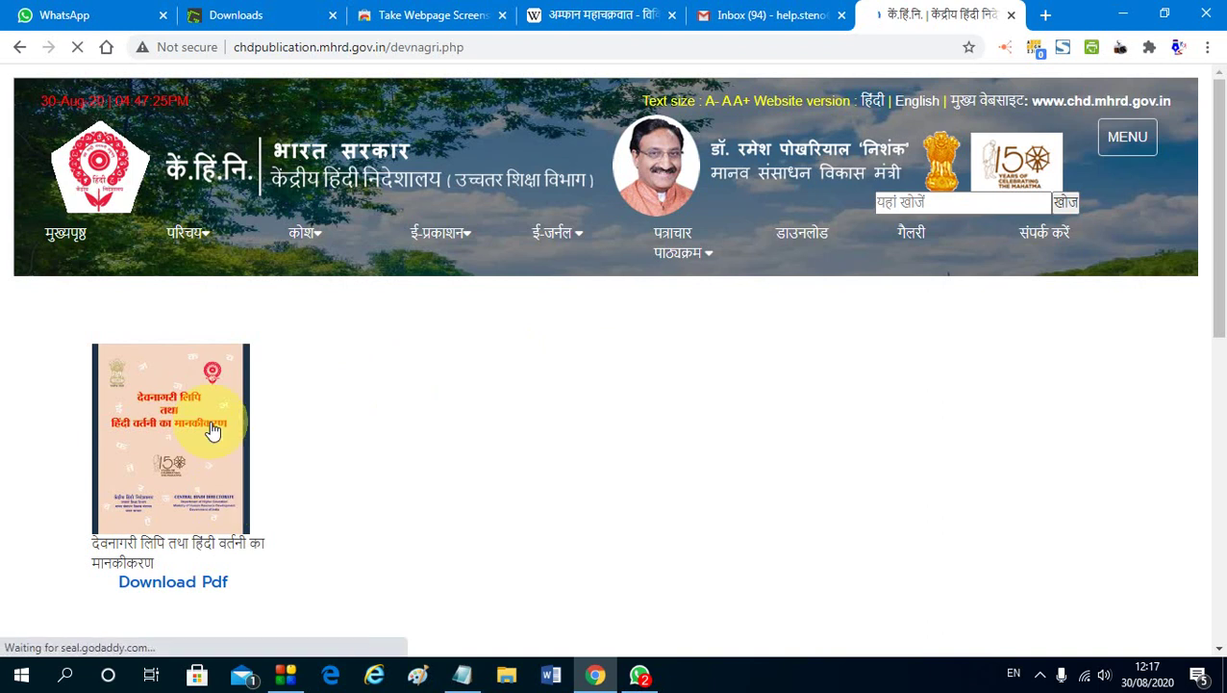
scroll(211, 540, "down", 2)
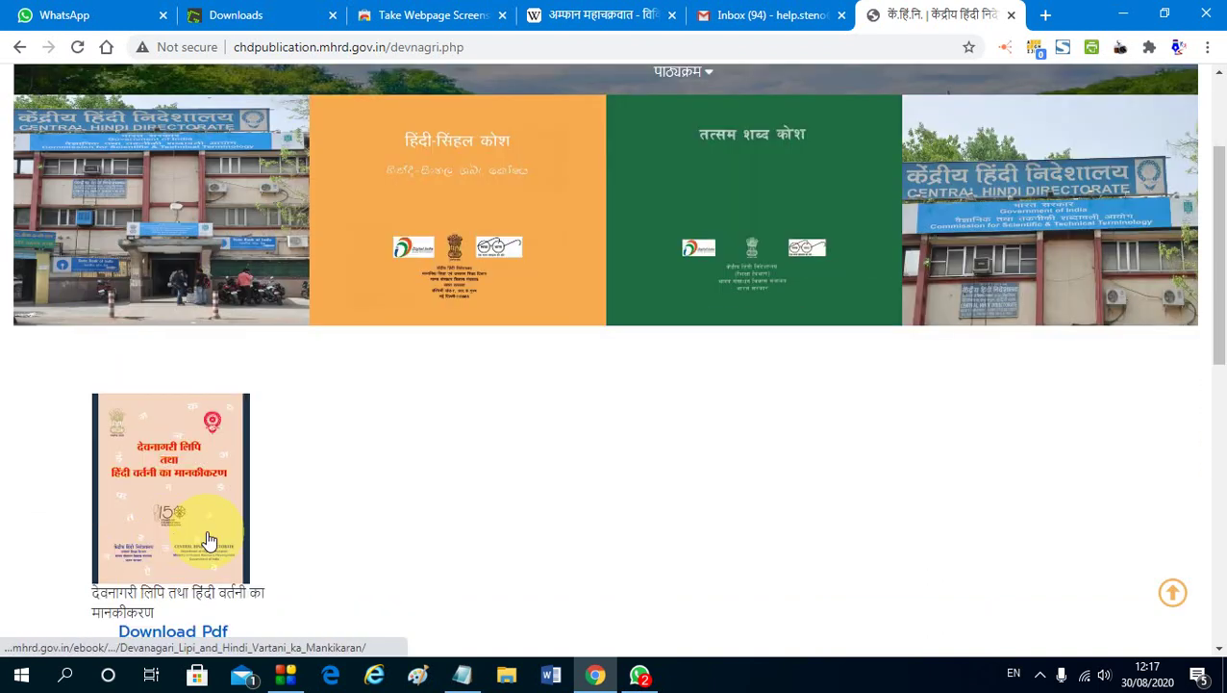
scroll(206, 541, "down", 2)
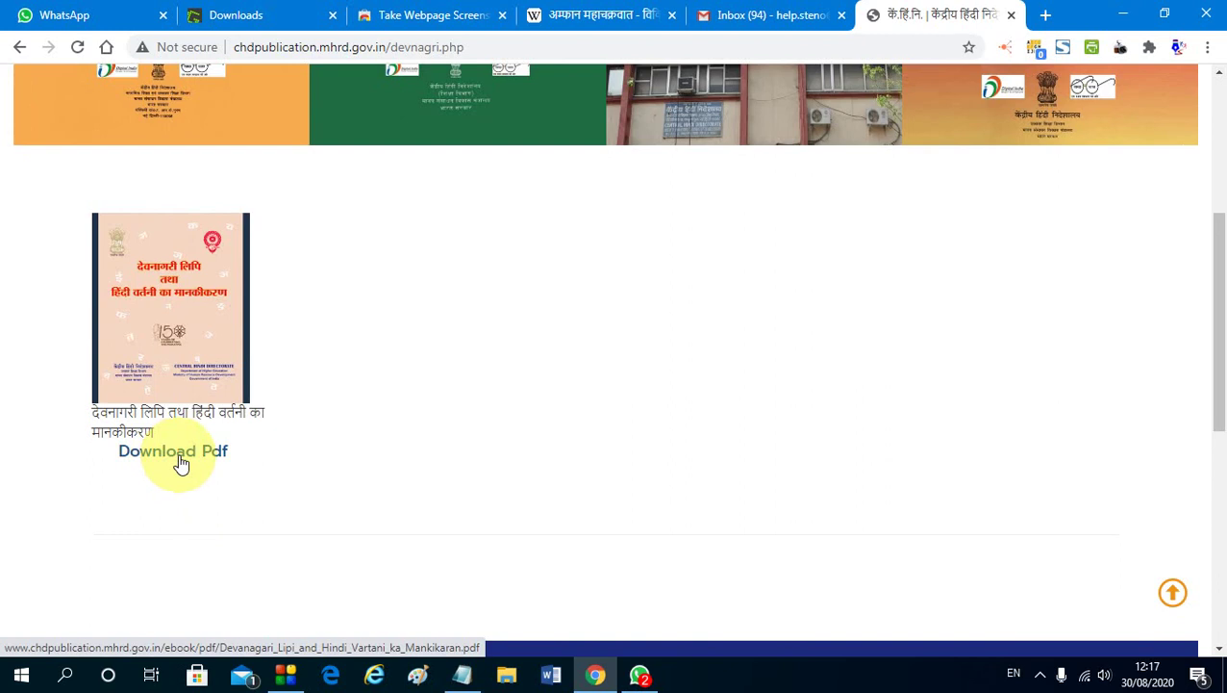
scroll(524, 423, "up", 4)
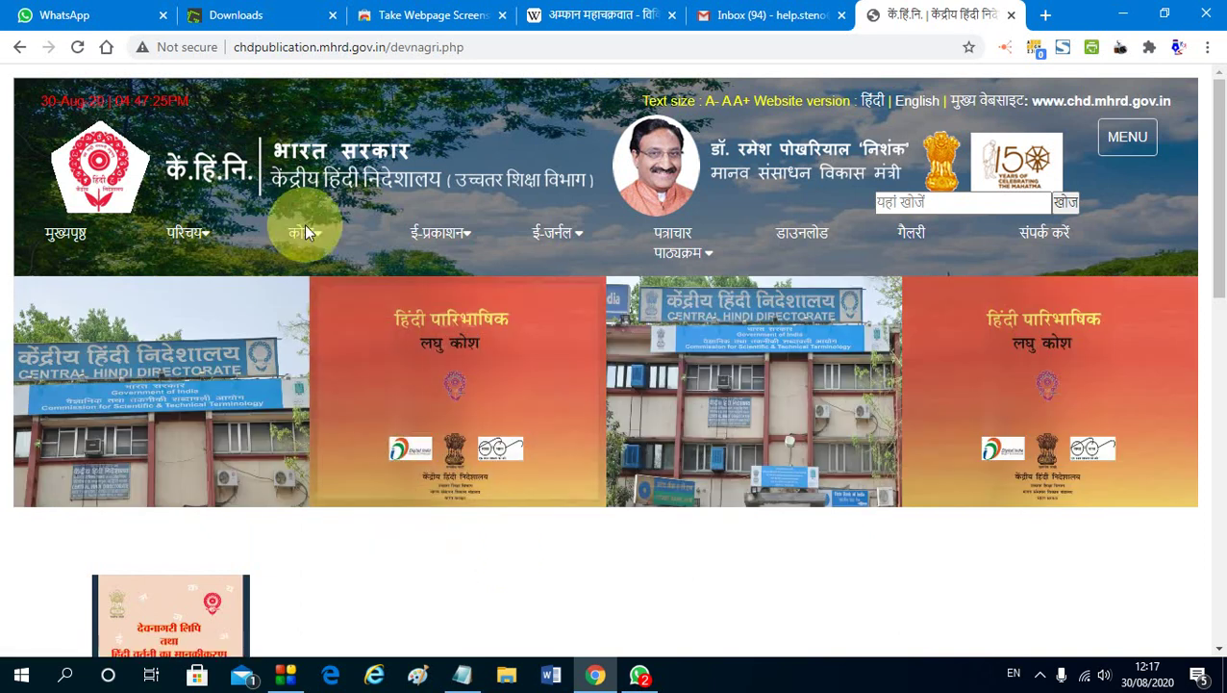
left_click(248, 7)
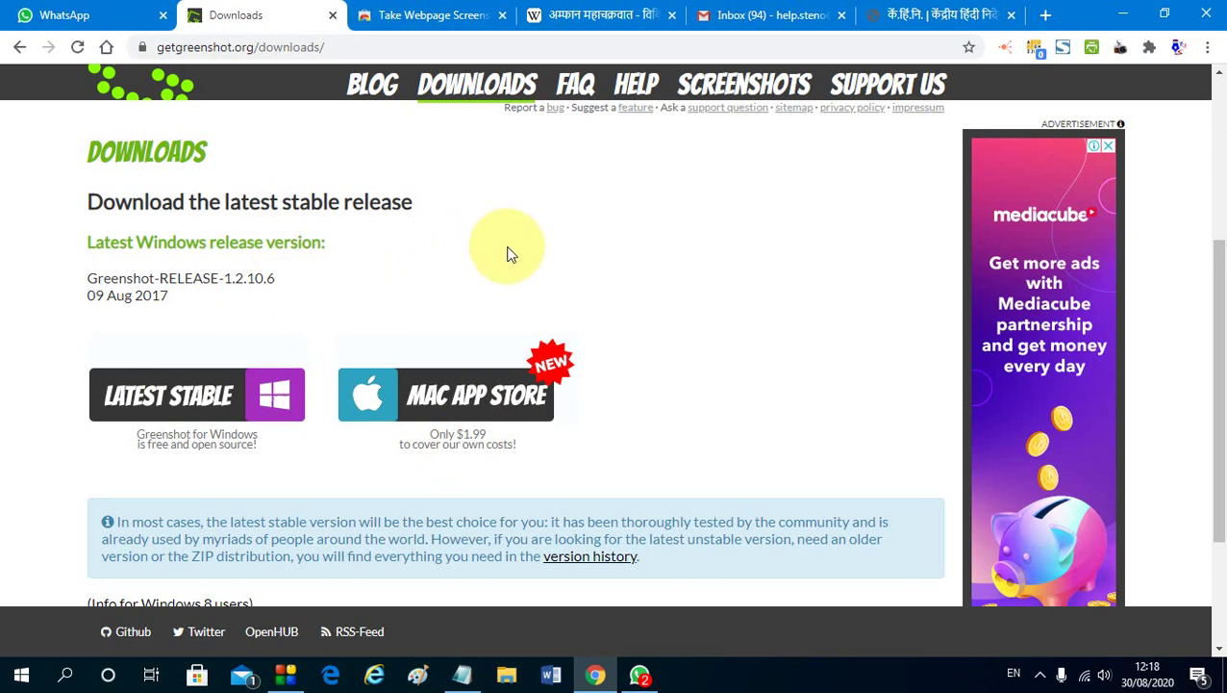
Capture a 662 x 401 region of the Greenshot downloads box with Print Screen
key("Print")
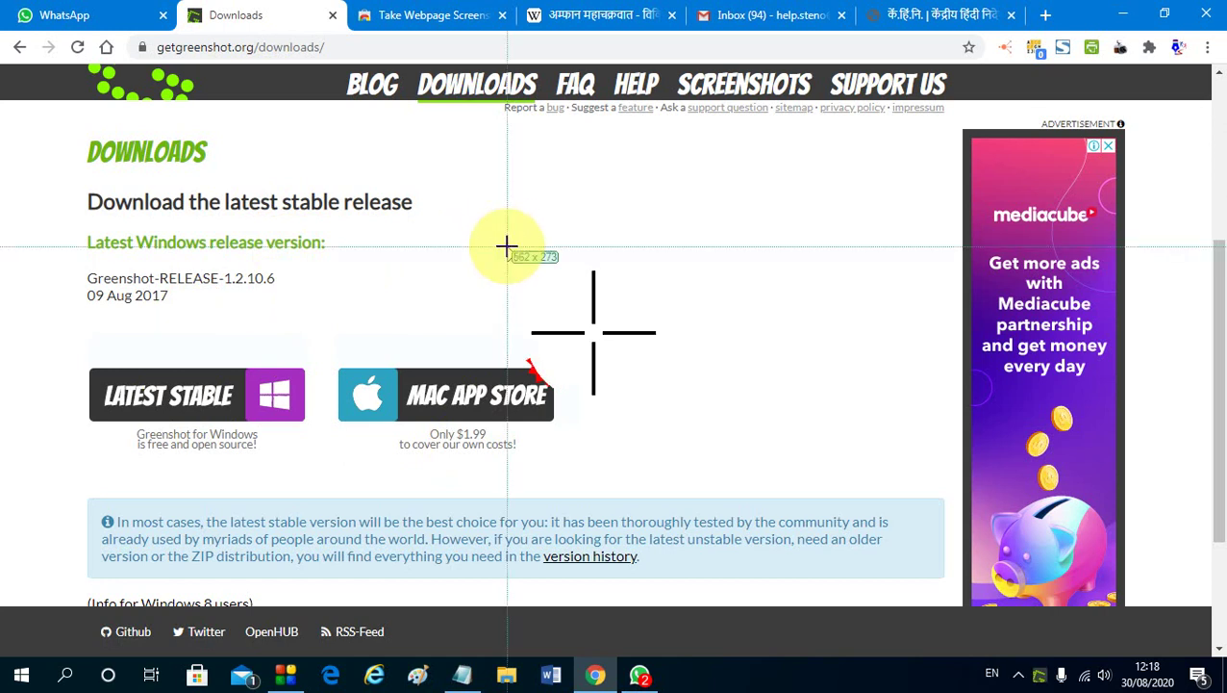
left_click_drag(46, 118, 643, 479)
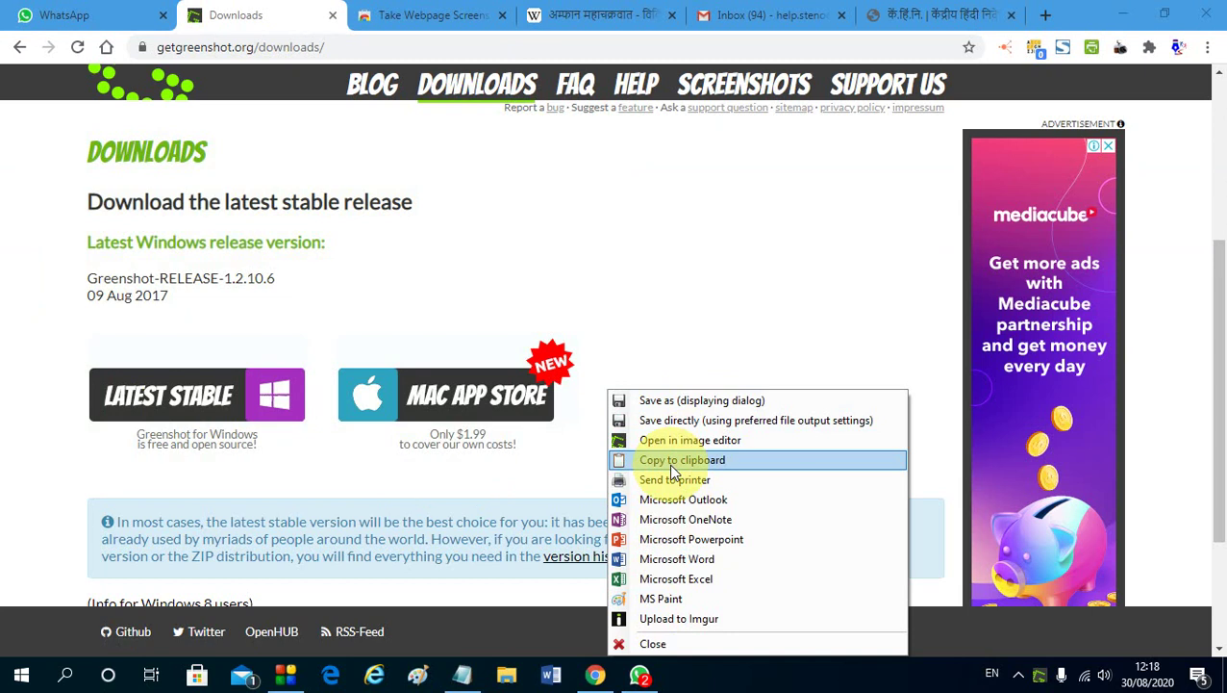
Send the capture to MS Paint and draw ellipses around the release version/date and NEW badge
left_click(663, 601)
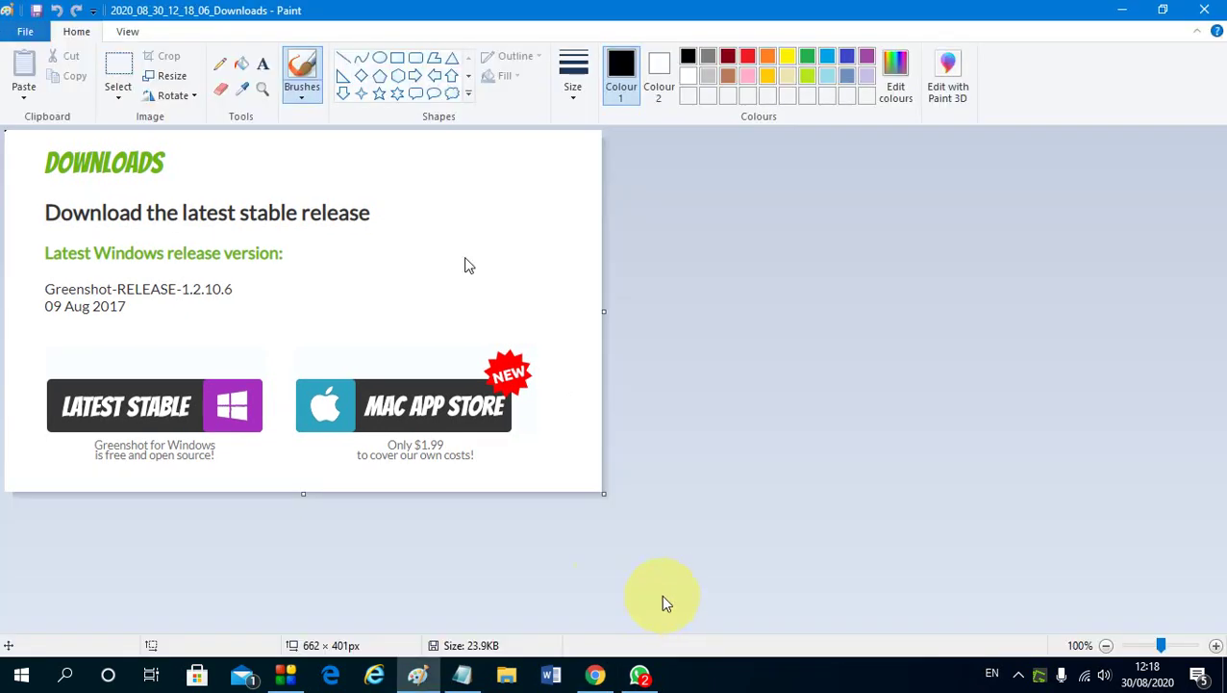
left_click(380, 57)
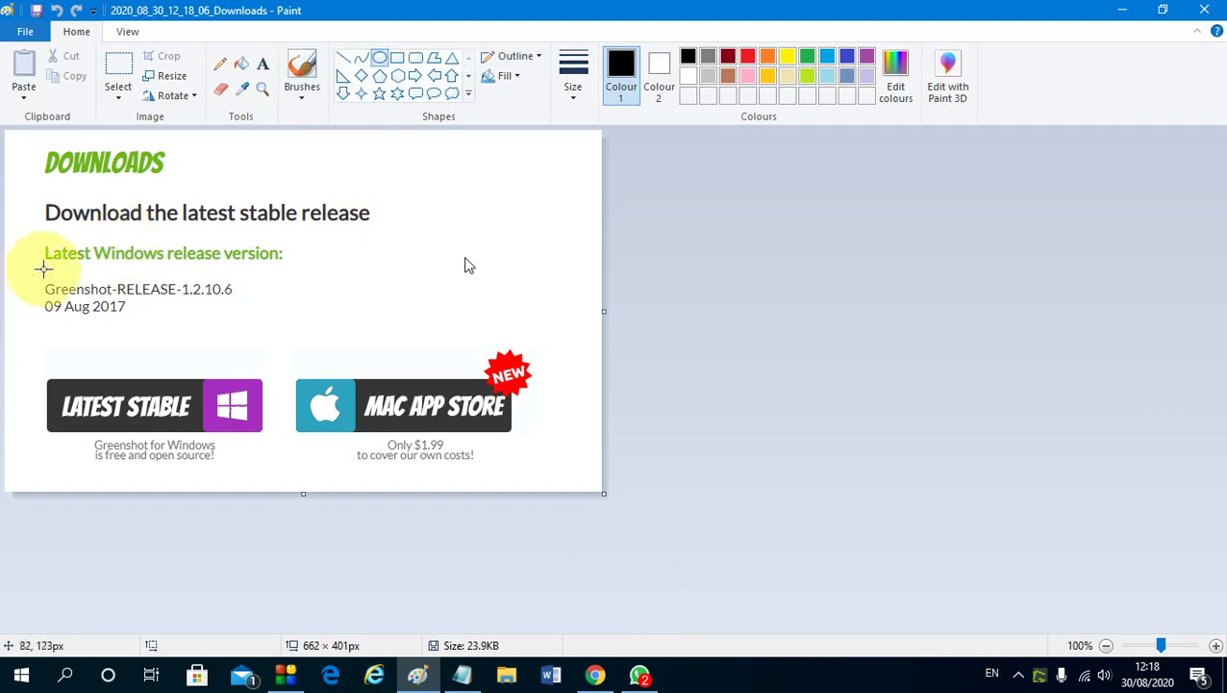
left_click_drag(29, 270, 349, 366)
mouse_move(397, 296)
left_mouse_down()
mouse_move(539, 465)
mouse_move(557, 465)
left_mouse_up()
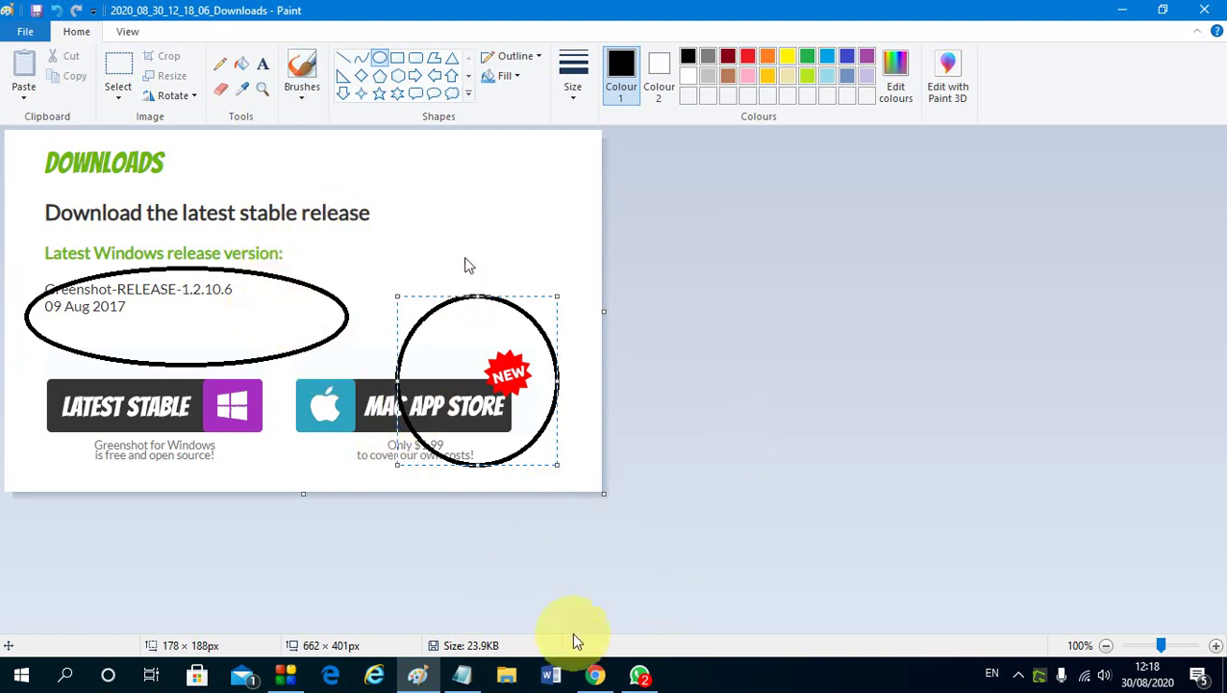
left_click(595, 675)
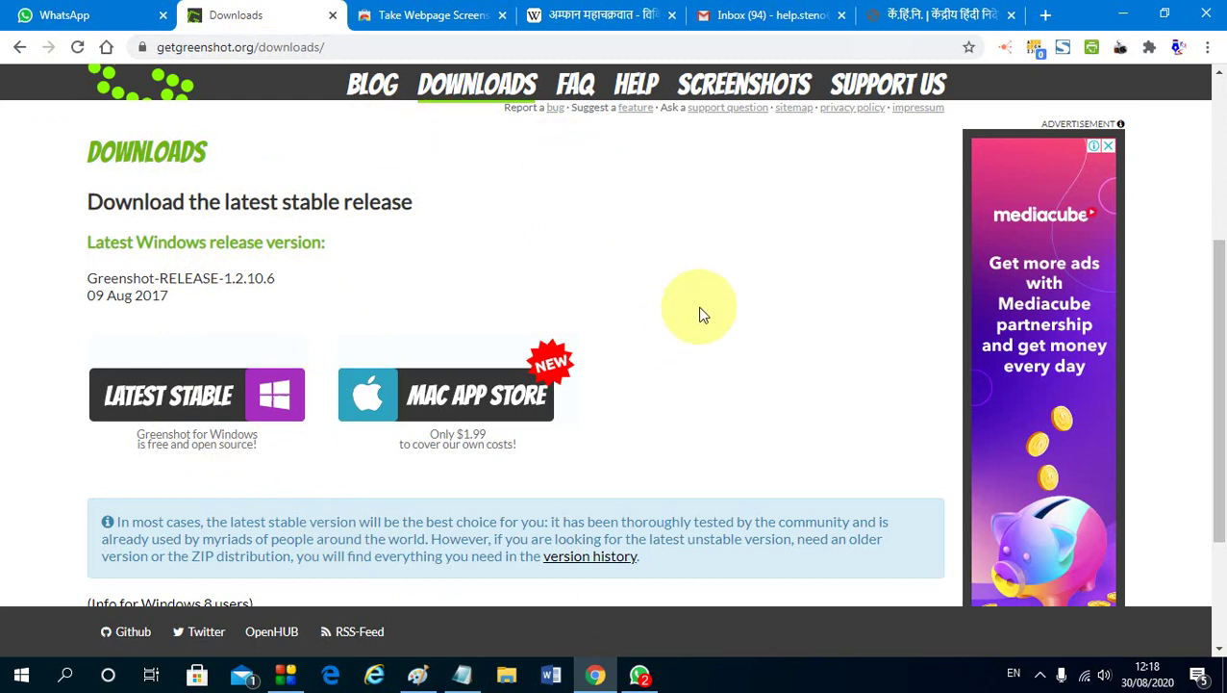
Scroll through the Hindi Wikipedia Cyclone Amphan article and back to the top
left_click(606, 15)
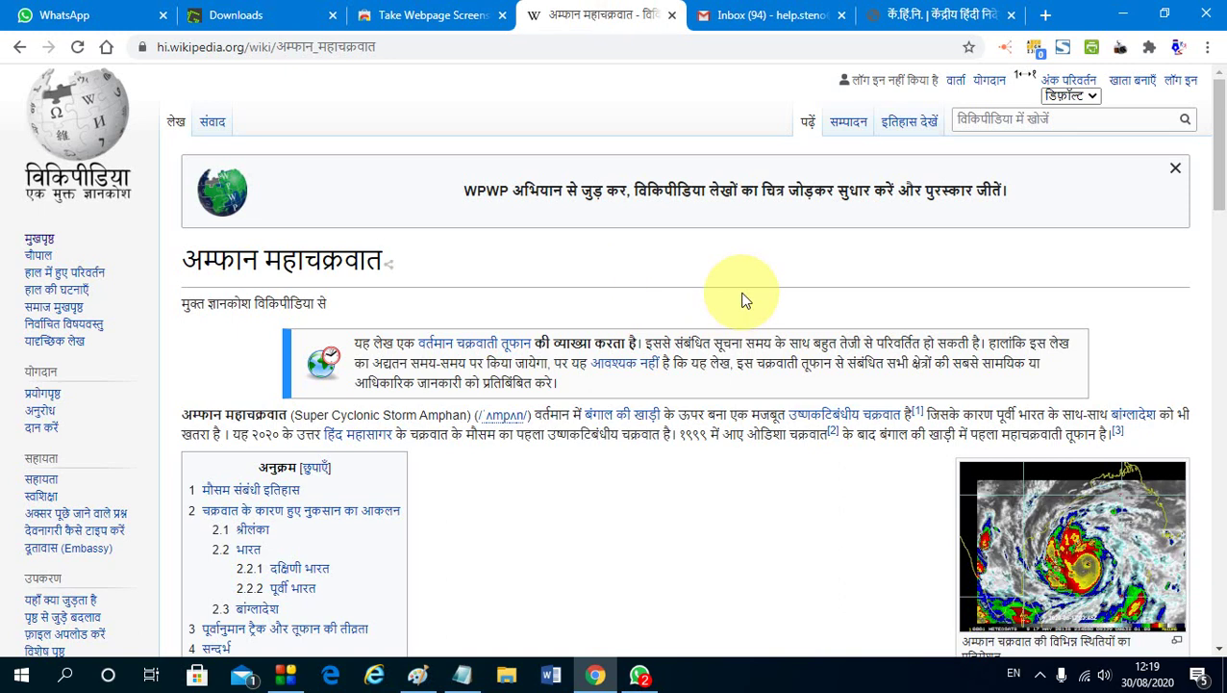
scroll(682, 233, "down", 4)
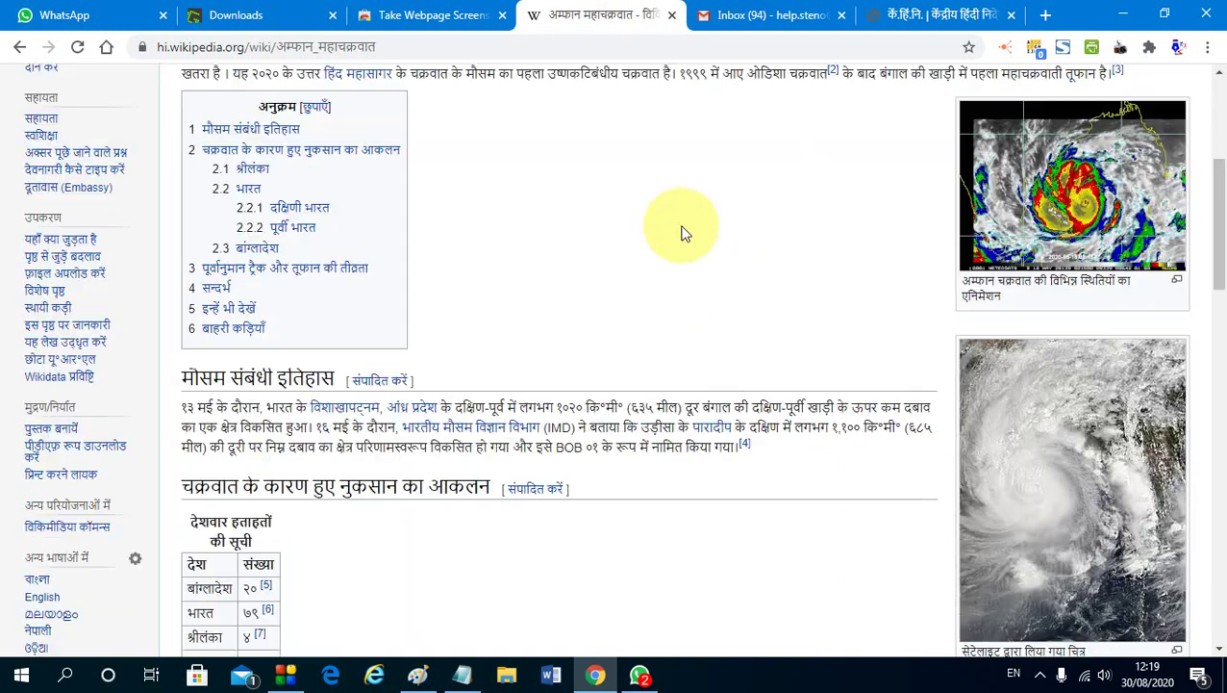
scroll(688, 394, "down", 8)
scroll(688, 392, "down", 10)
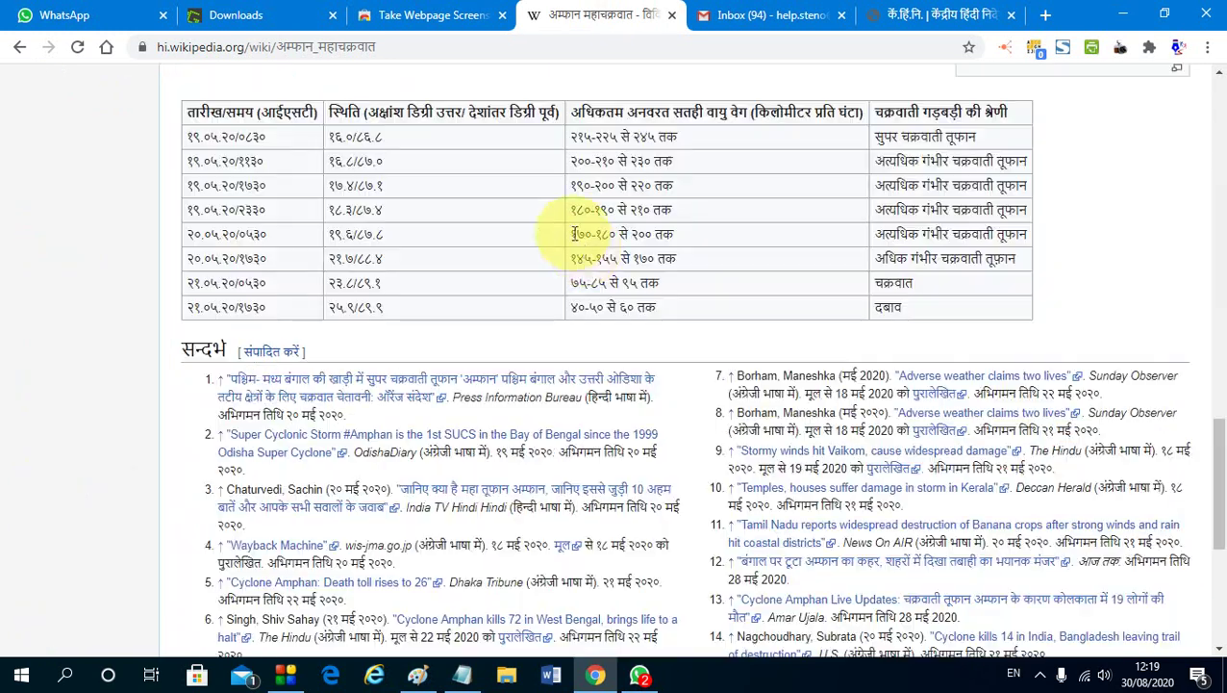
scroll(671, 373, "up", 20)
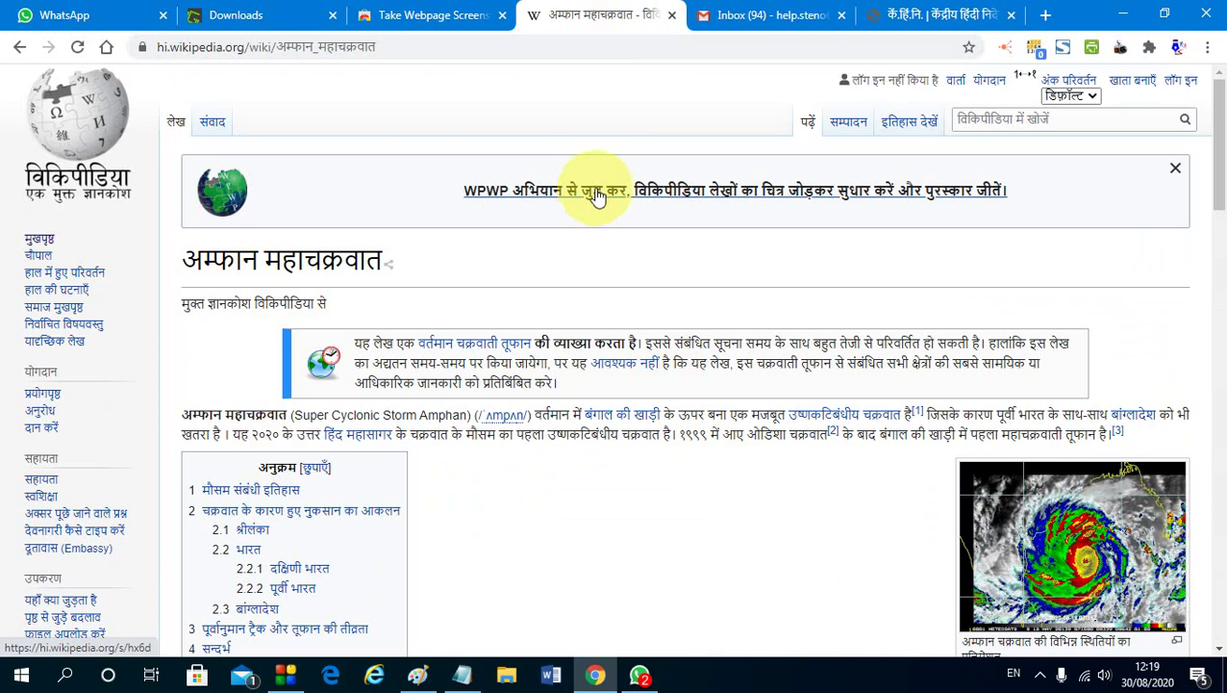
Check the FireShot listing on the Chrome Web Store, highlighting its title, then return to the Amphan article
left_click(433, 16)
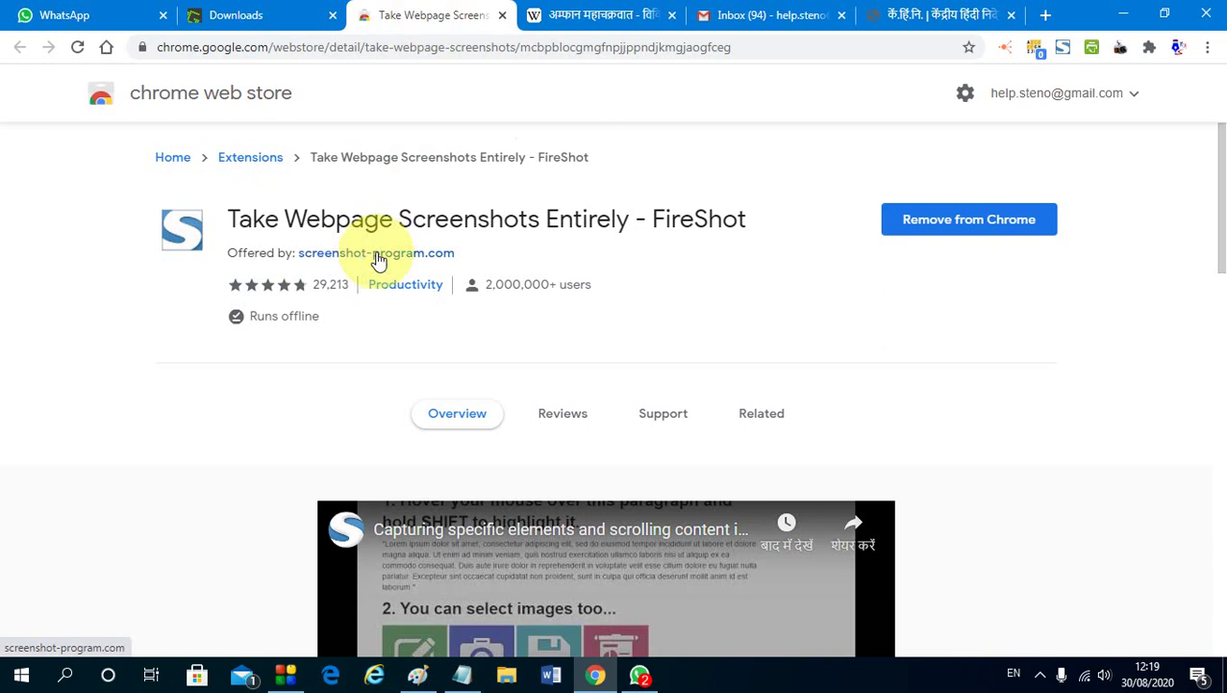
left_click_drag(652, 219, 759, 218)
left_click(772, 218)
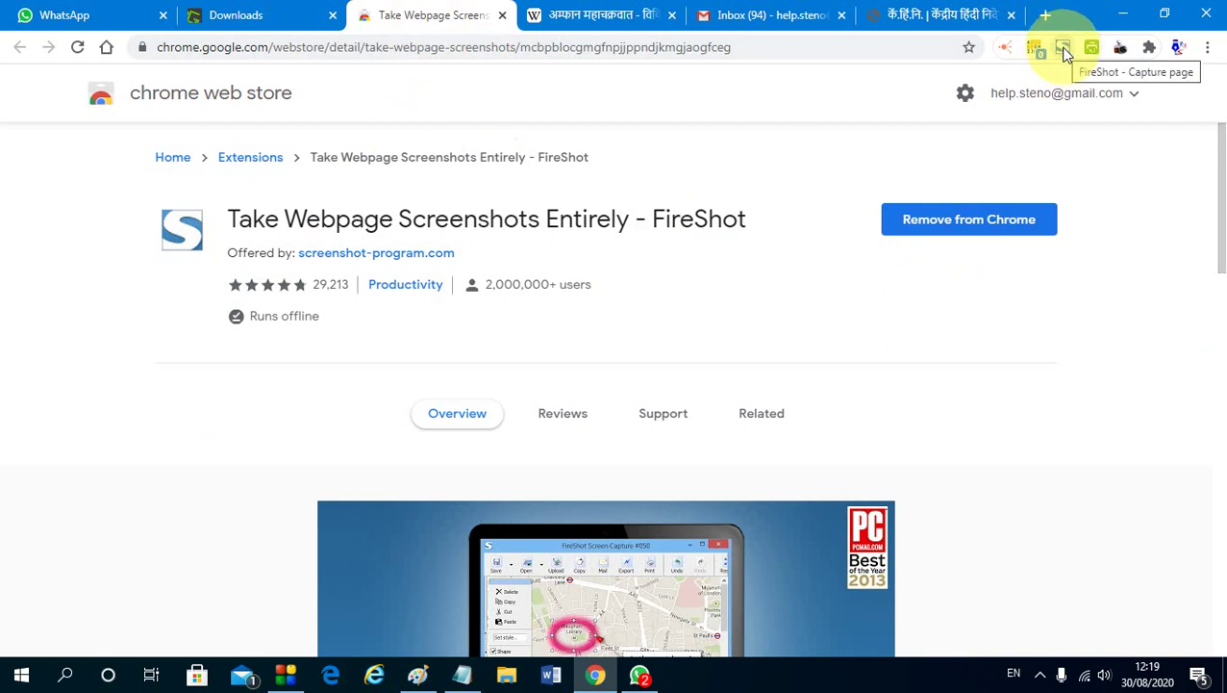
left_click(603, 19)
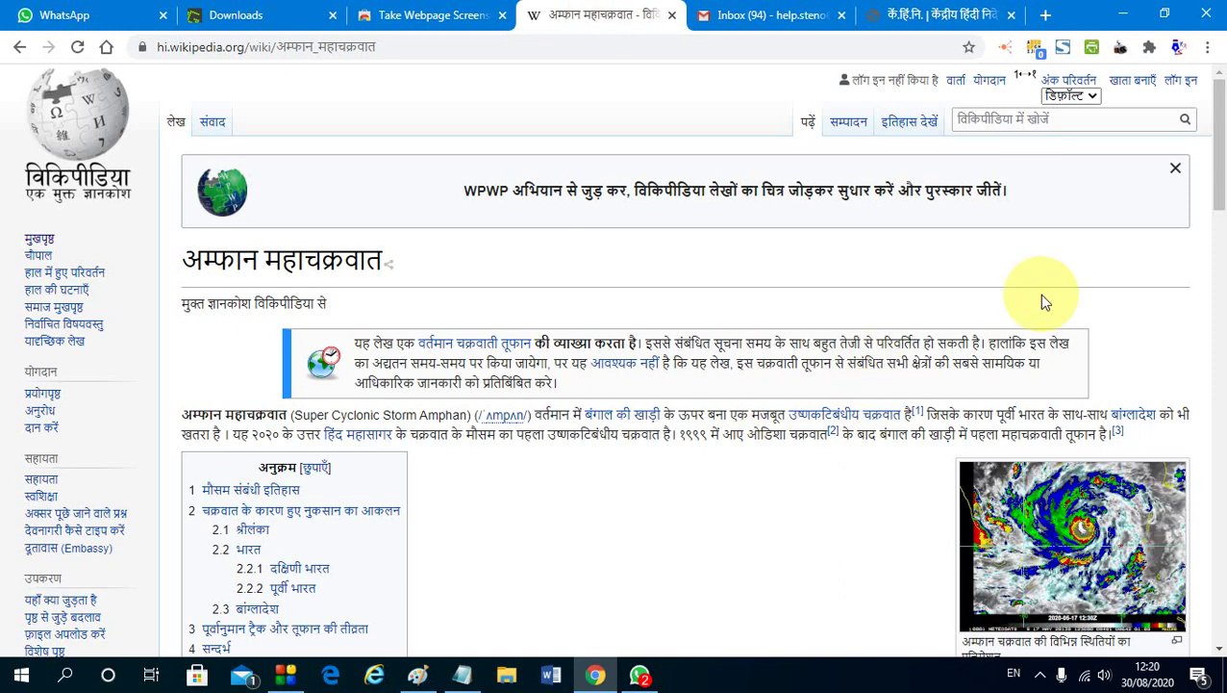
Use FireShot's 'Capture entire page' on the Amphan Wikipedia article
left_click(1063, 46)
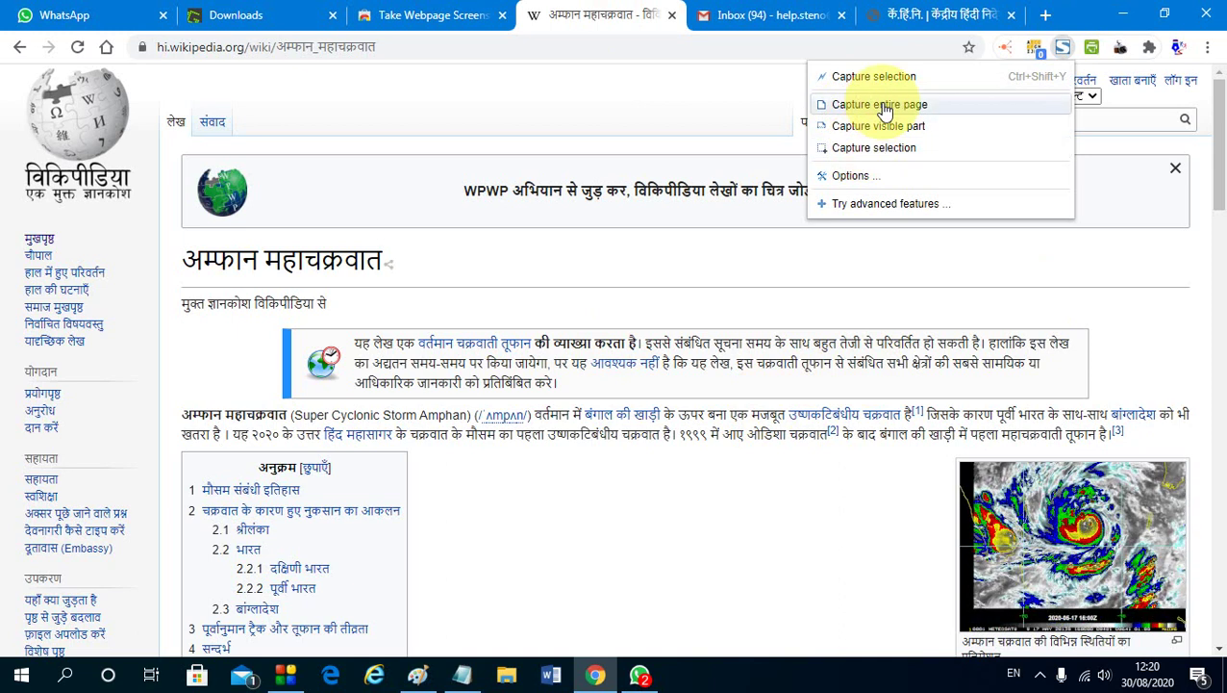
left_click(884, 107)
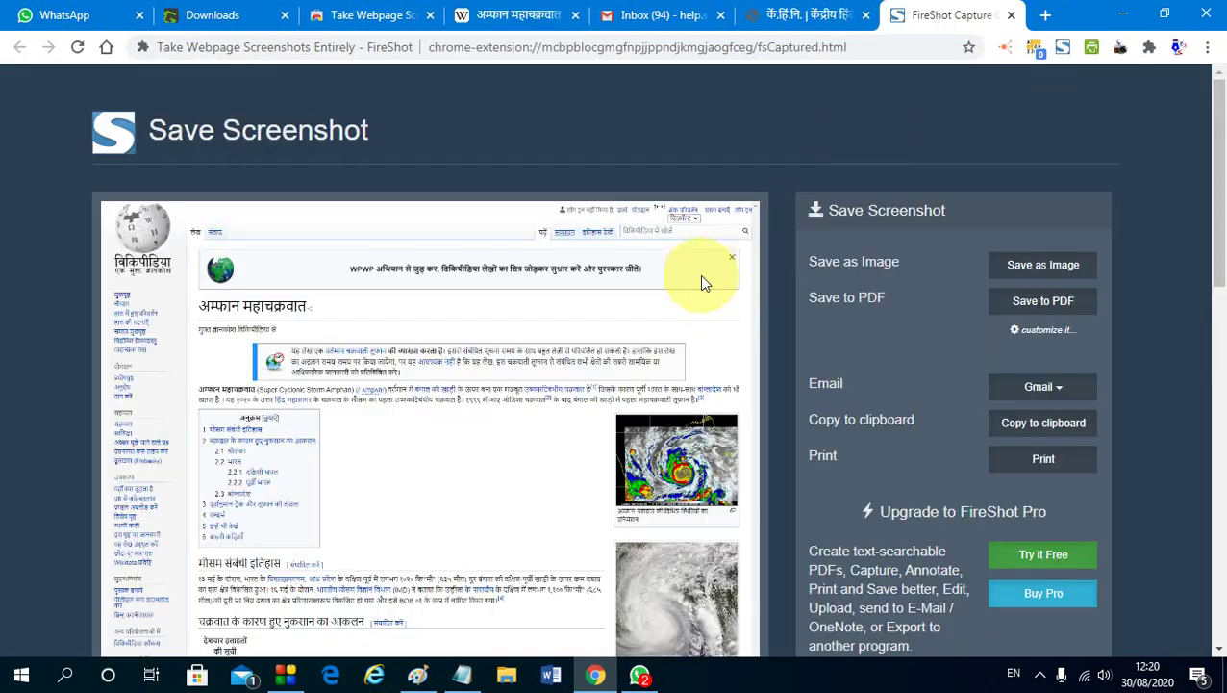
Close the full-page capture result and return to the Amphan article
scroll(587, 289, "down", 5)
scroll(556, 282, "down", 5)
scroll(485, 289, "up", 15)
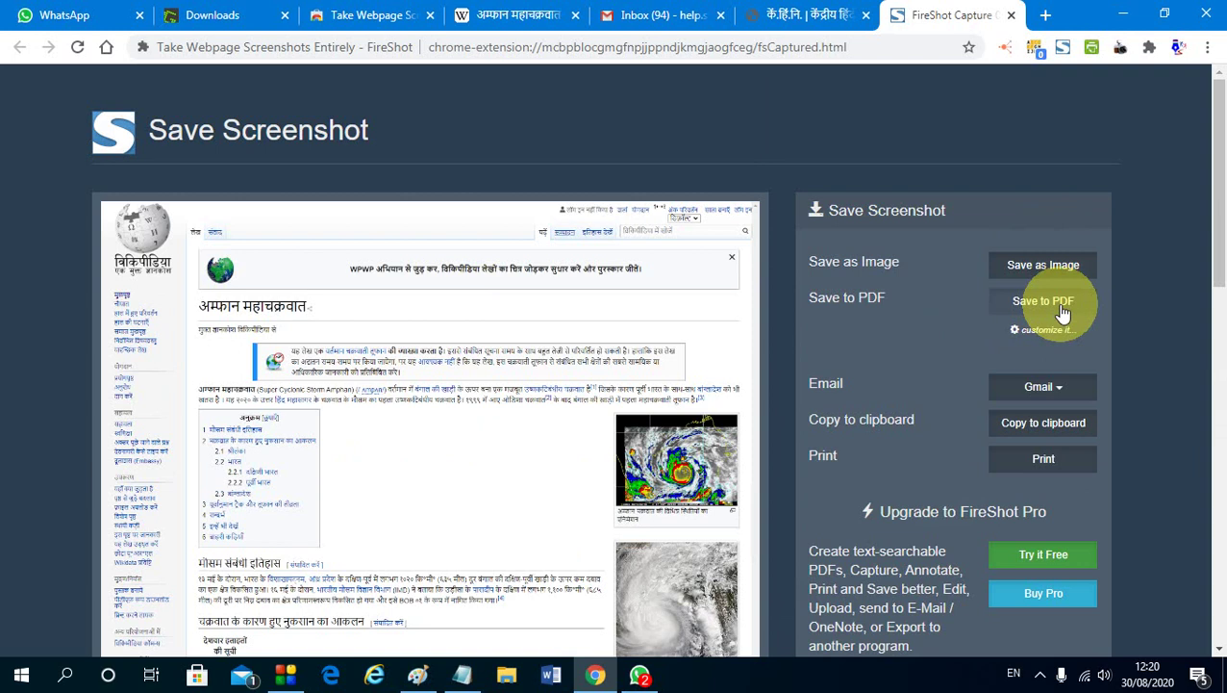
left_click(1011, 14)
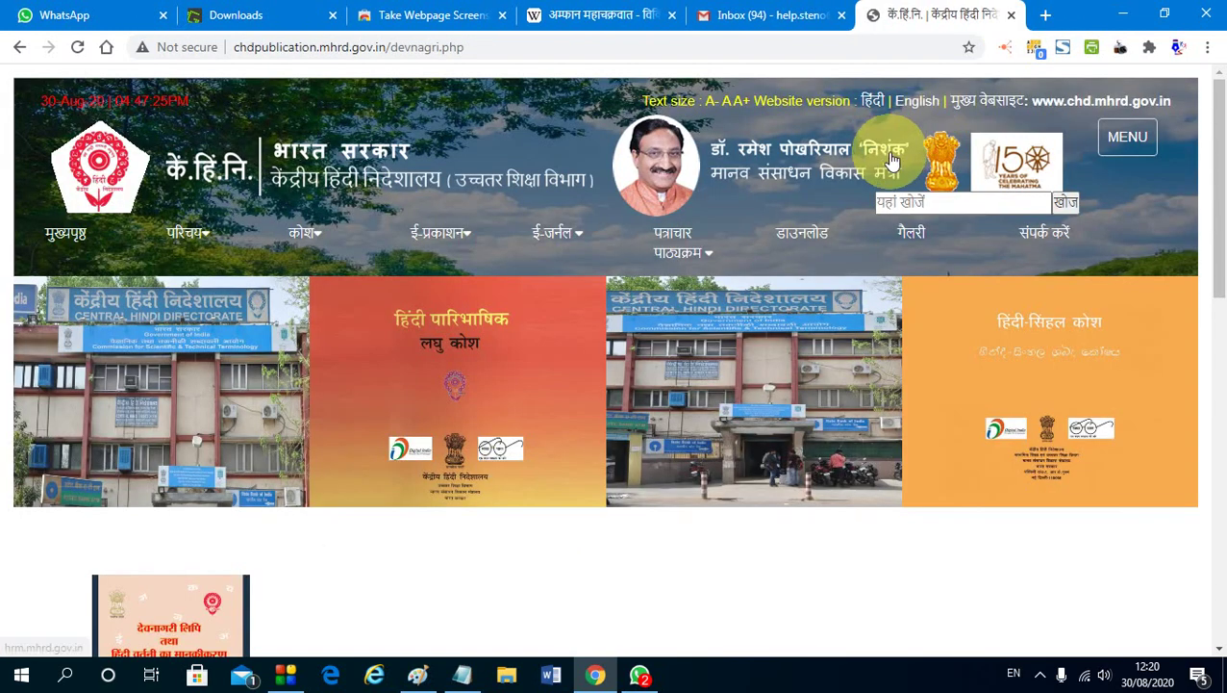
left_click(618, 17)
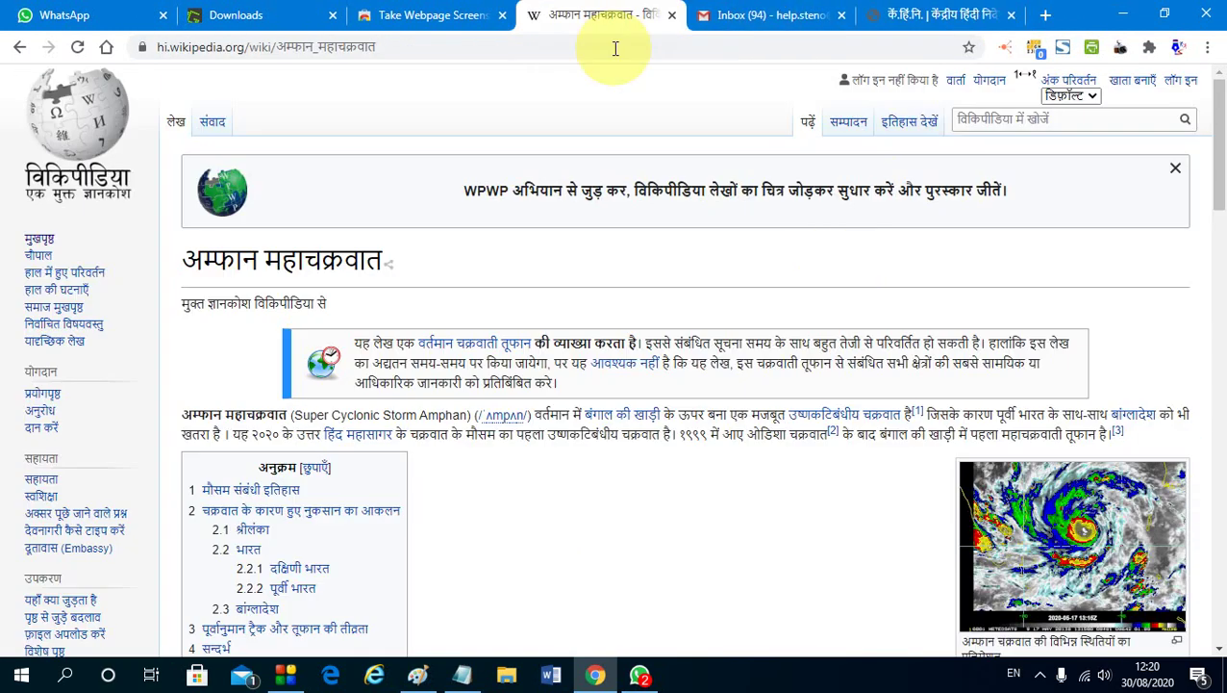
Capture a selected top area of the article with FireShot, copy the image, and close the capture tab
left_click(1063, 48)
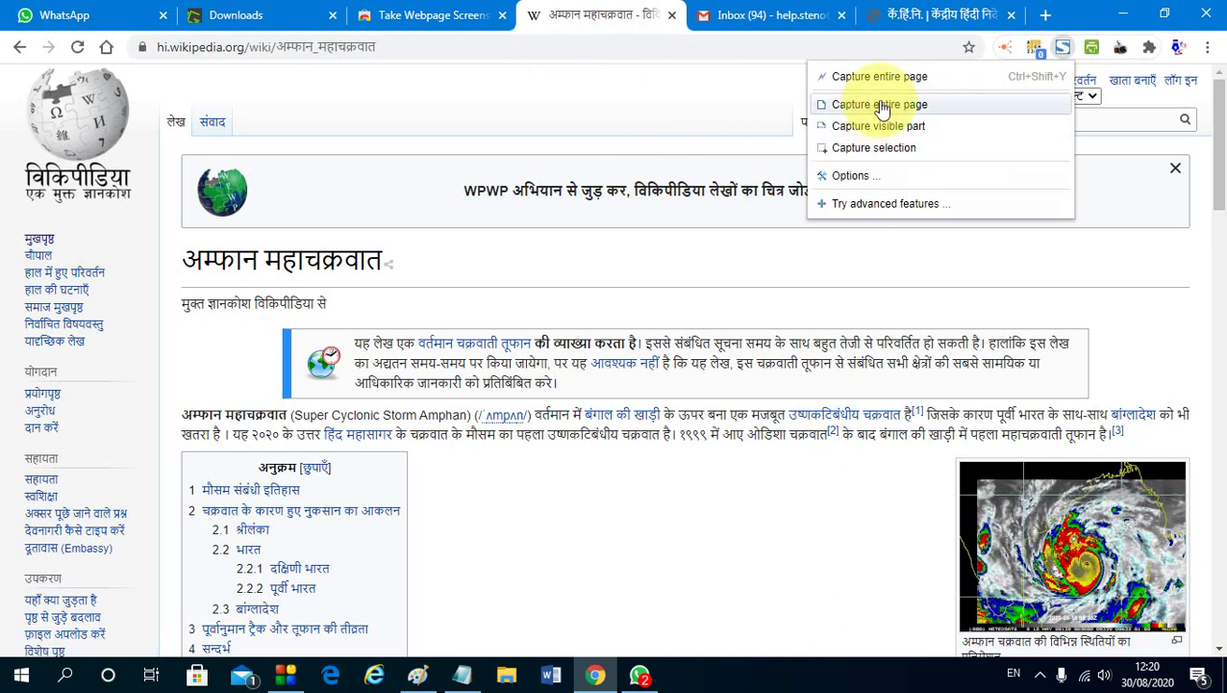
left_click(873, 148)
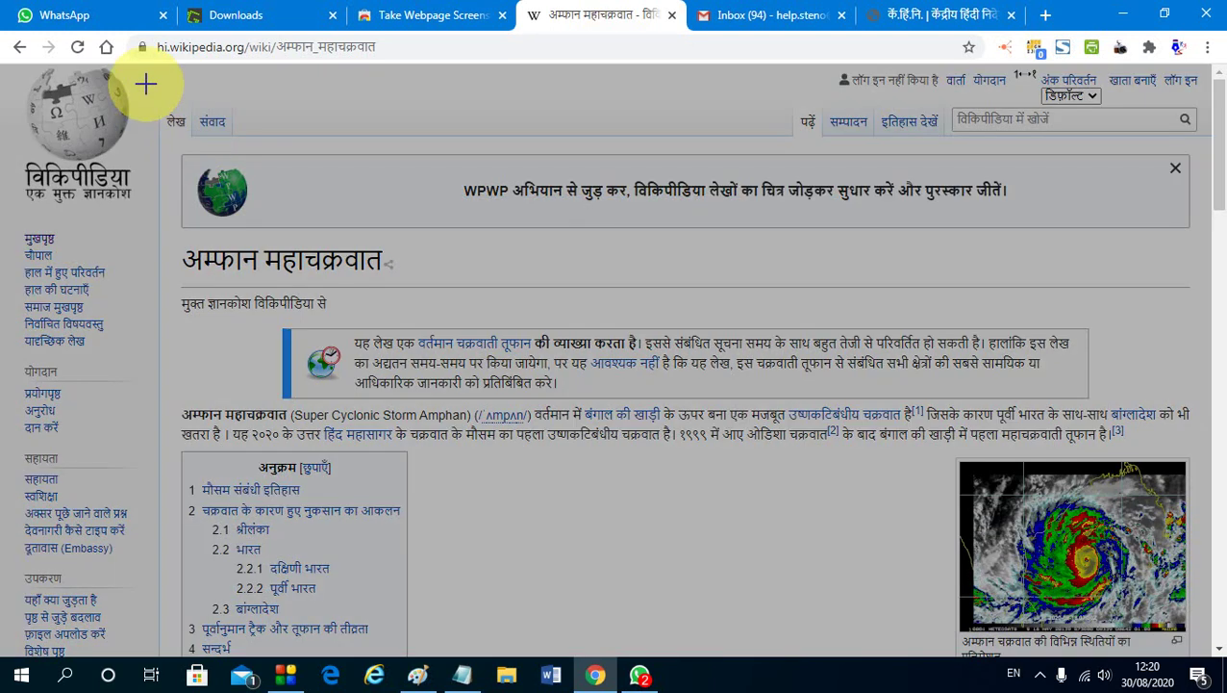
left_click_drag(147, 84, 1201, 337)
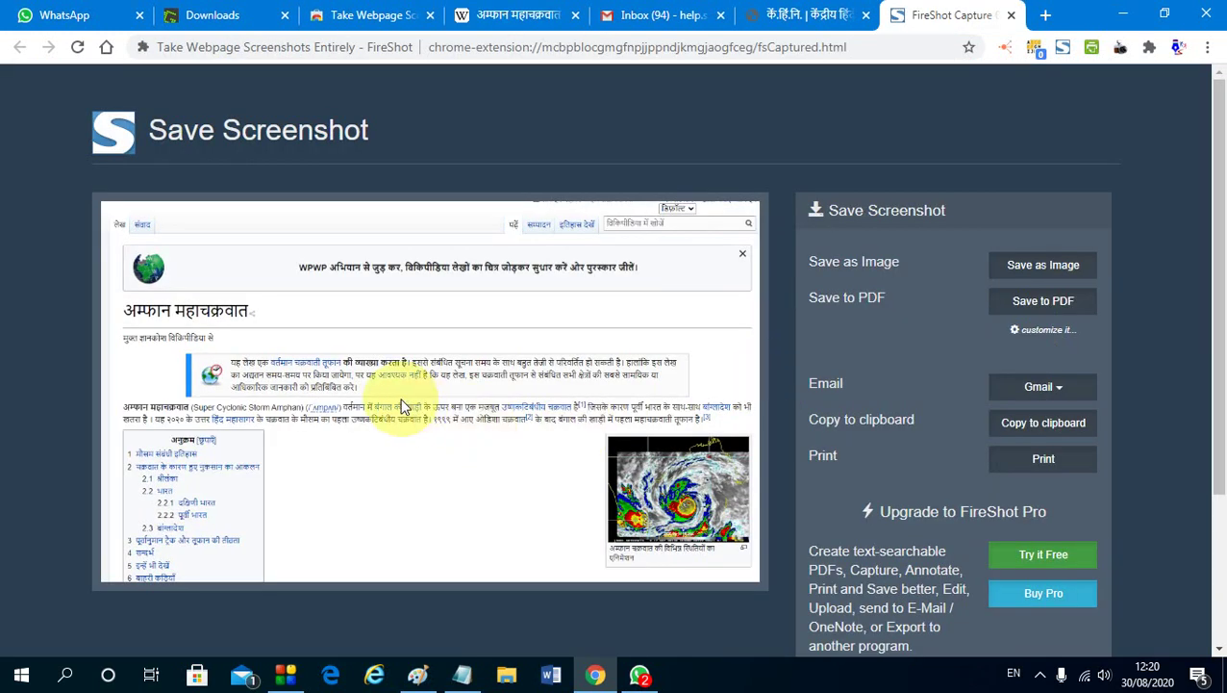
right_click(376, 357)
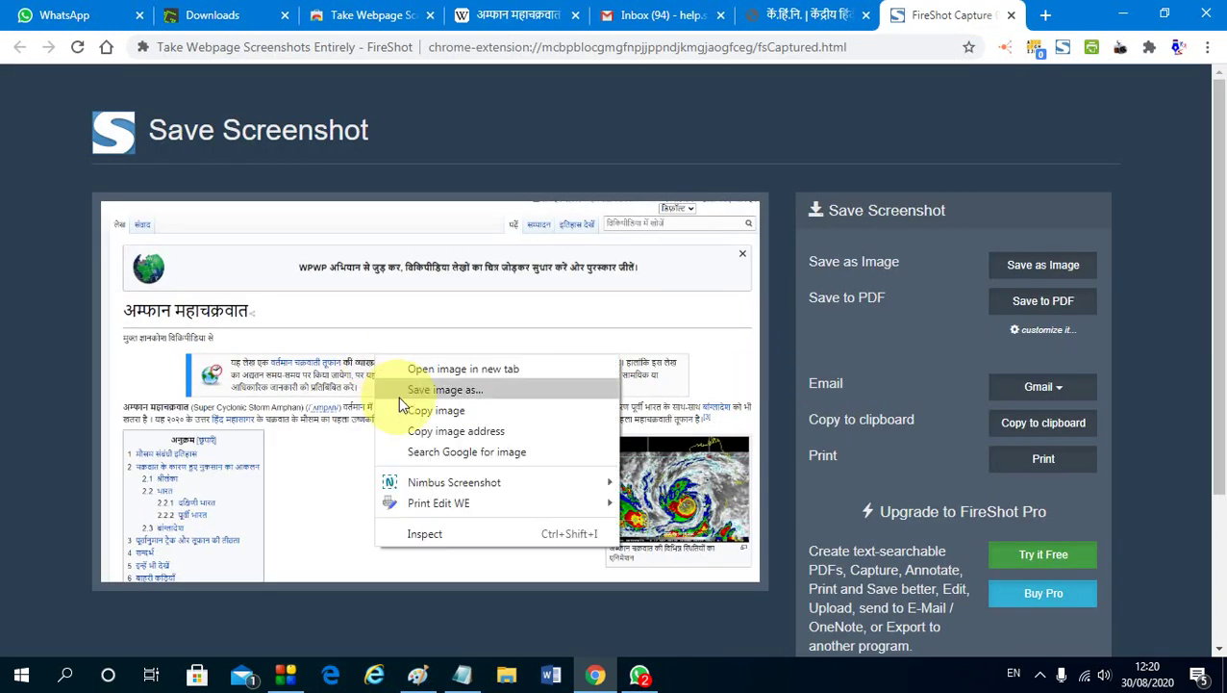
left_click(449, 412)
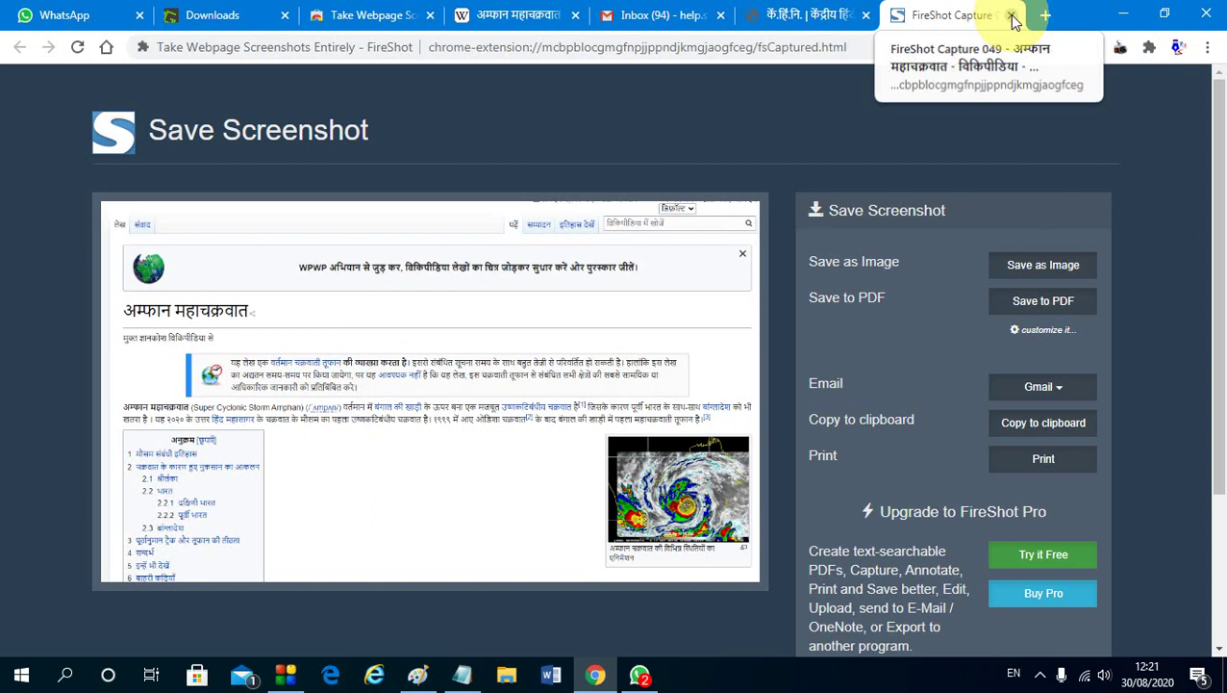
left_click(818, 16)
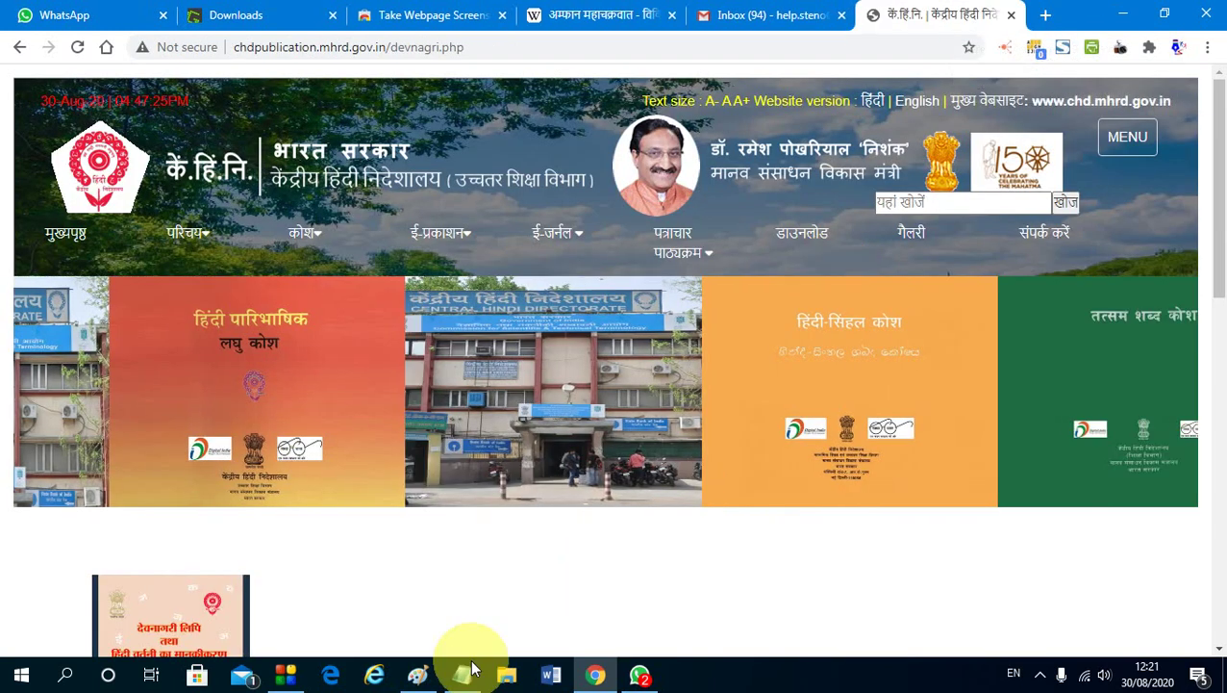
In Paint, undo the ellipses, clear the canvas with Ctrl+A and Delete, and paste the Amphan capture
left_click(462, 674)
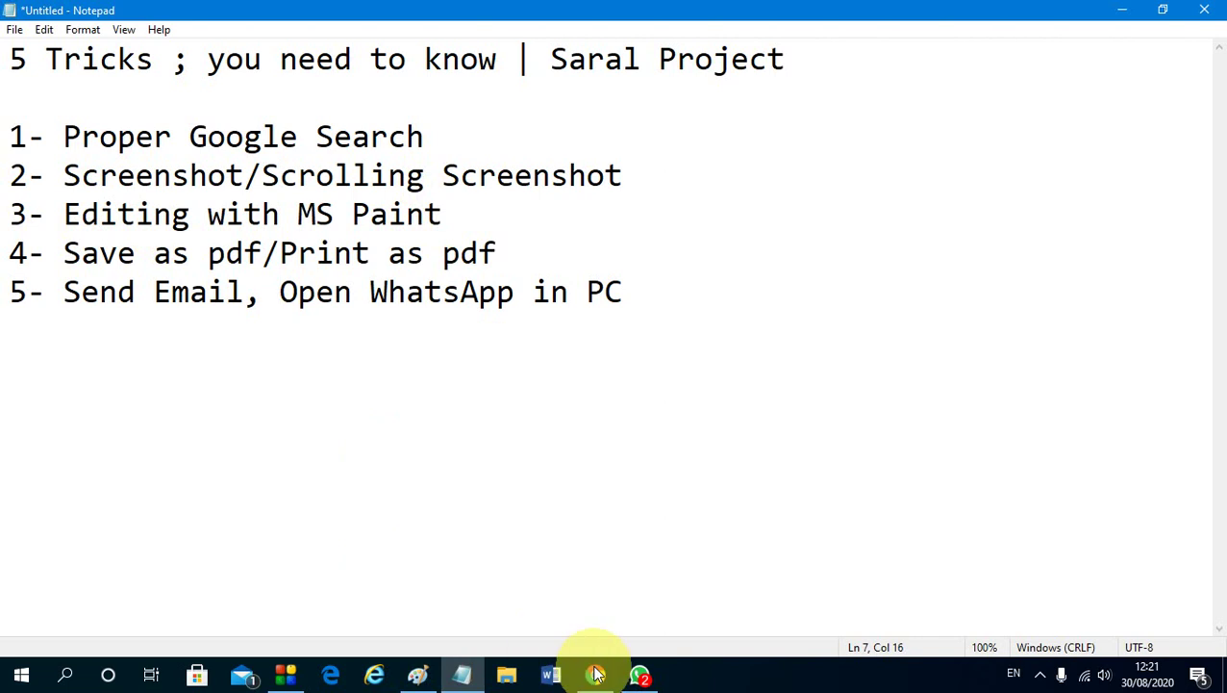
left_click(416, 674)
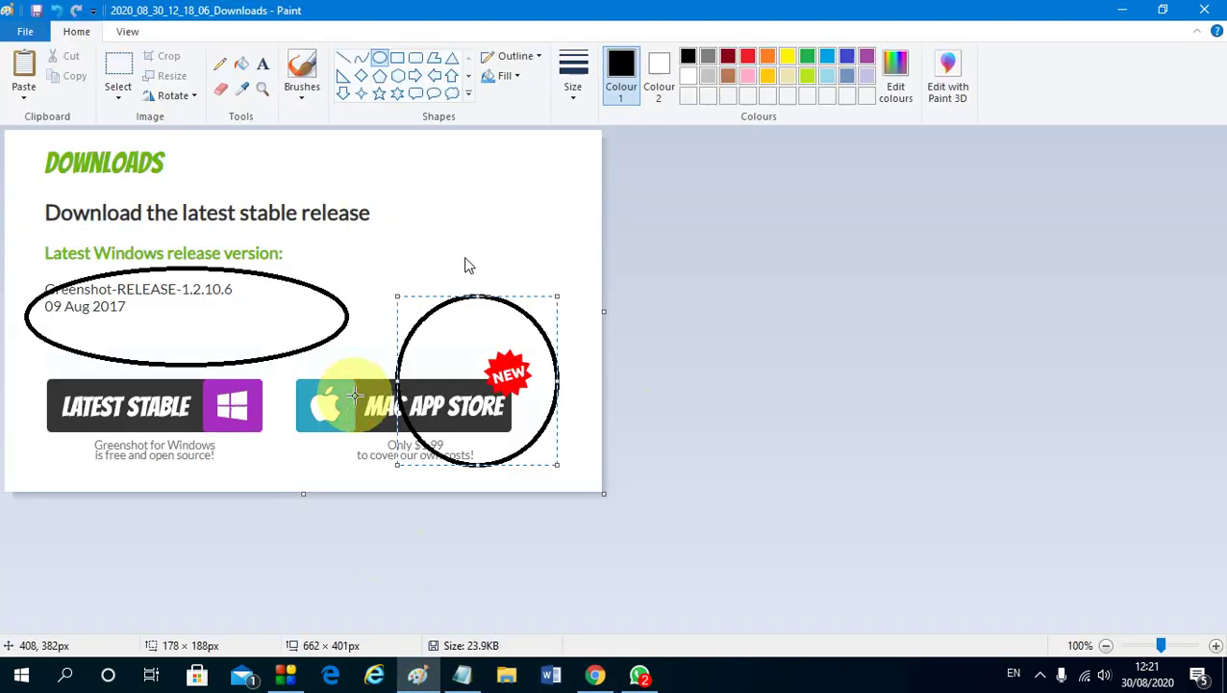
left_click(703, 373)
key("ctrl+z")
key("ctrl+z")
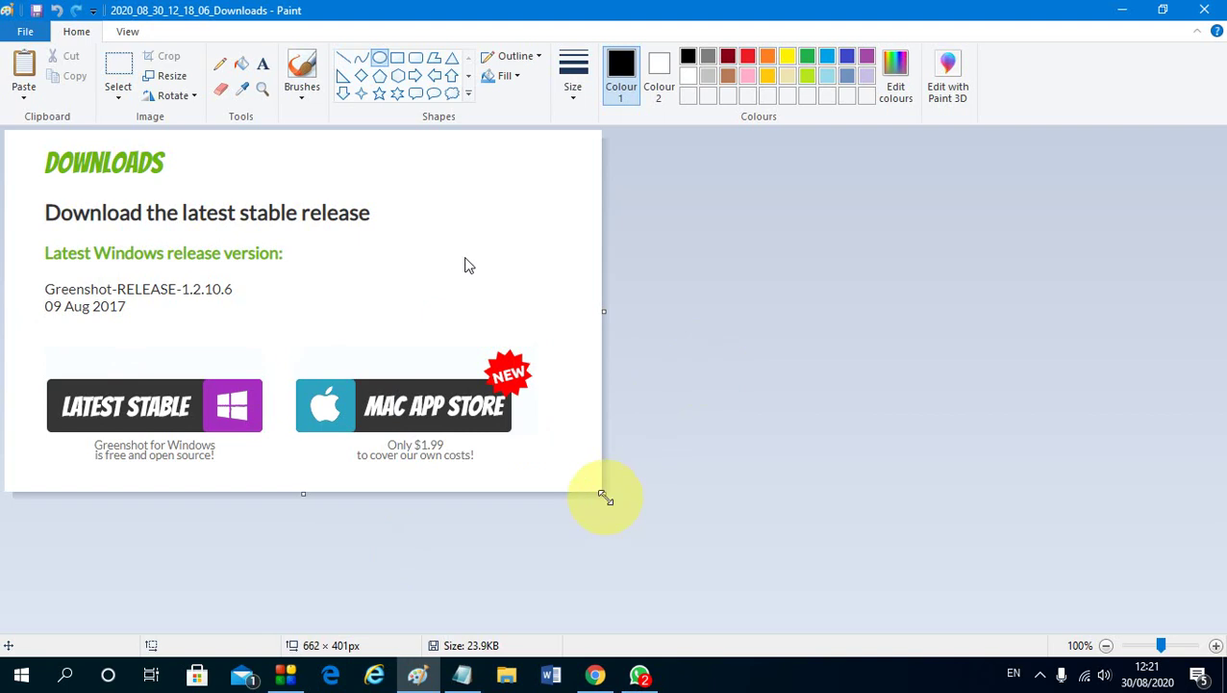
key("ctrl+a")
key("Delete")
key("ctrl+v")
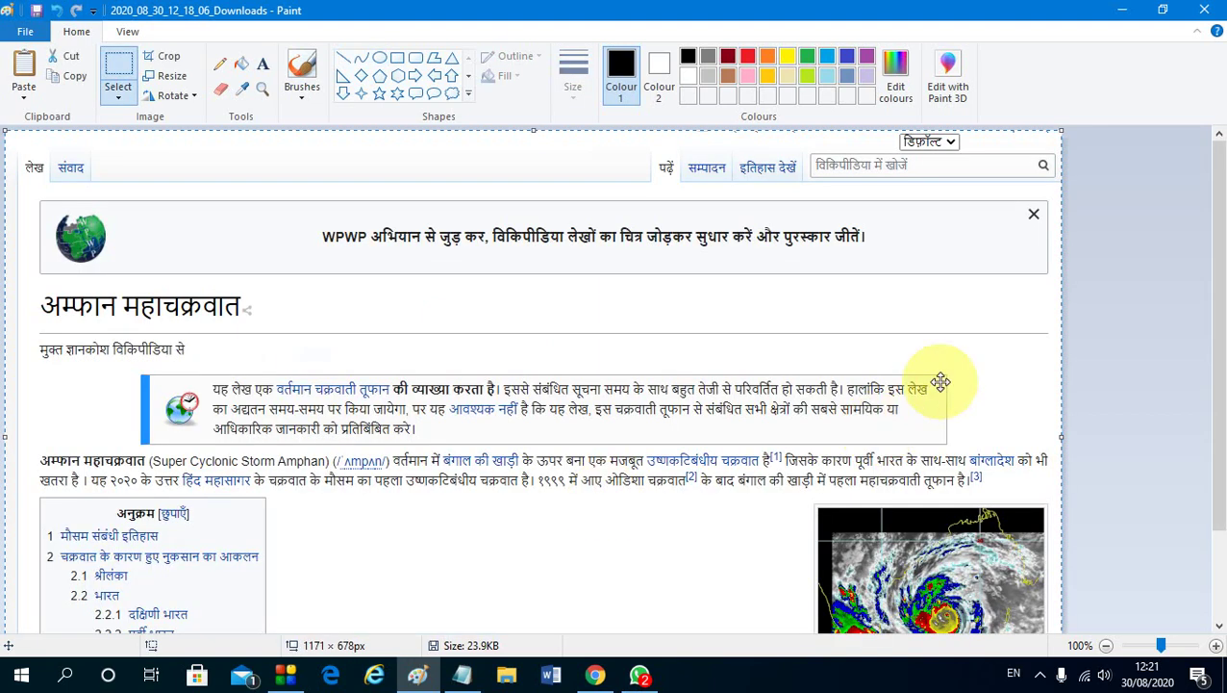
Draw a red up-arrow pointing at the search box and fill it solid red
scroll(931, 397, "down", 1)
scroll(969, 370, "up", 2)
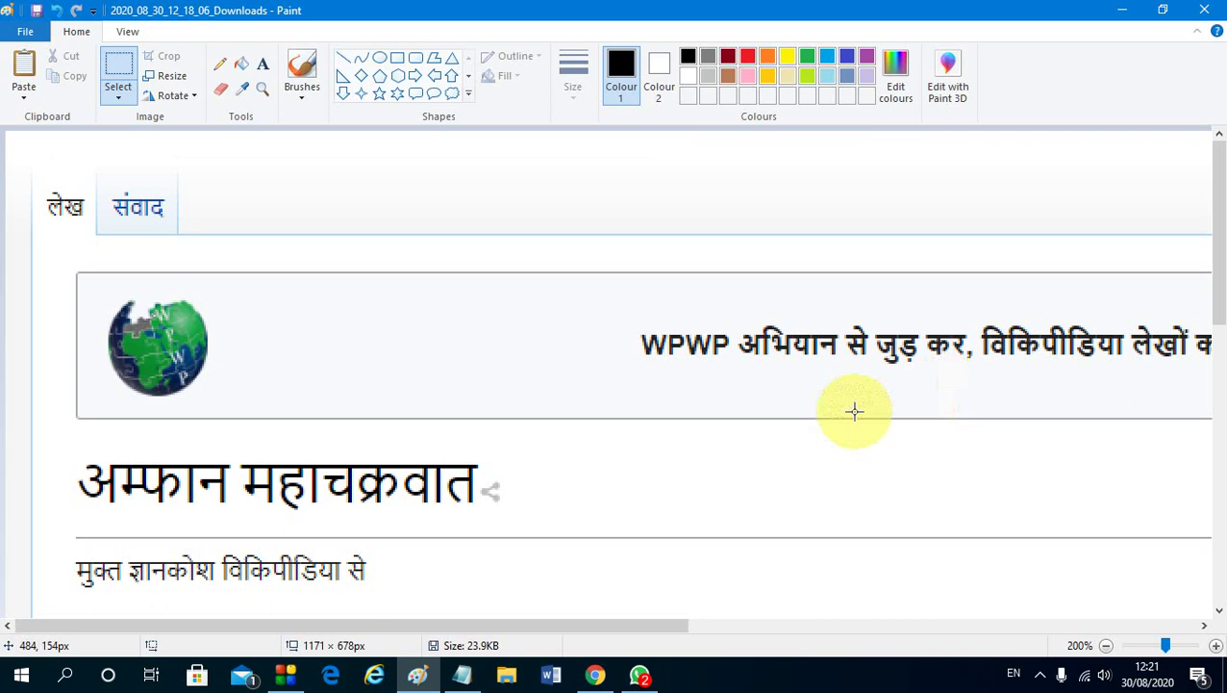
scroll(855, 411, "down", 1)
left_click(451, 75)
left_click(748, 56)
left_click_drag(902, 174, 1025, 324)
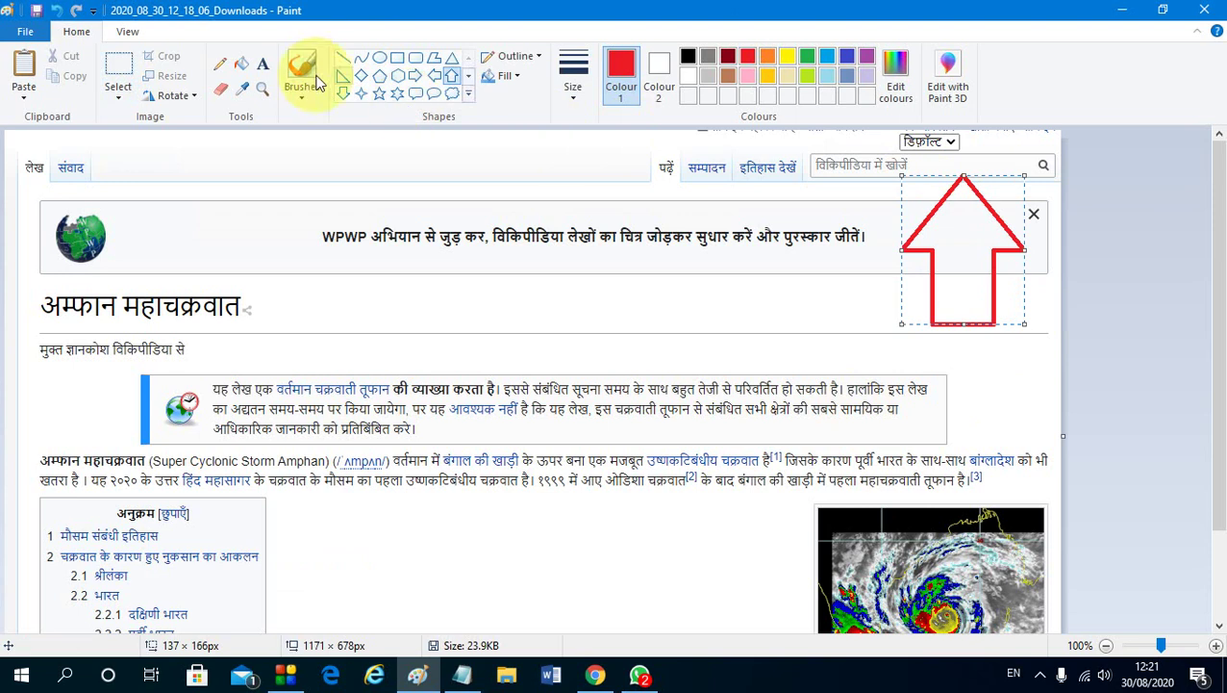
left_click(242, 64)
left_click(967, 238)
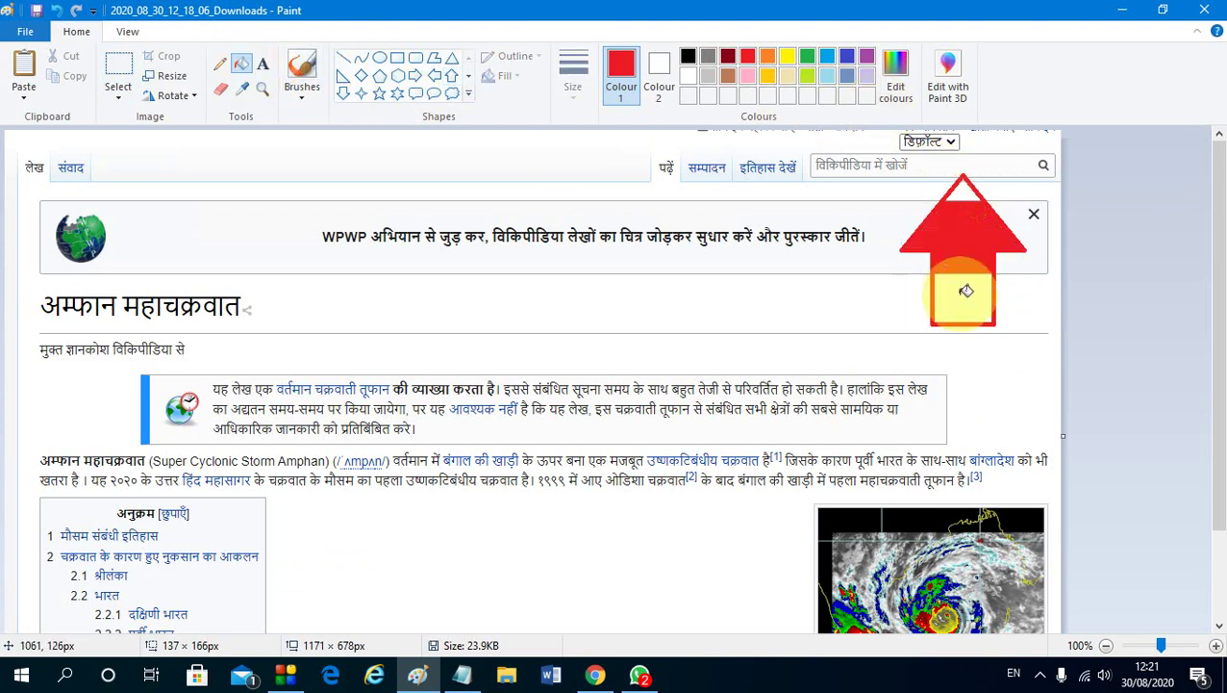
left_click(961, 194)
left_click(973, 288)
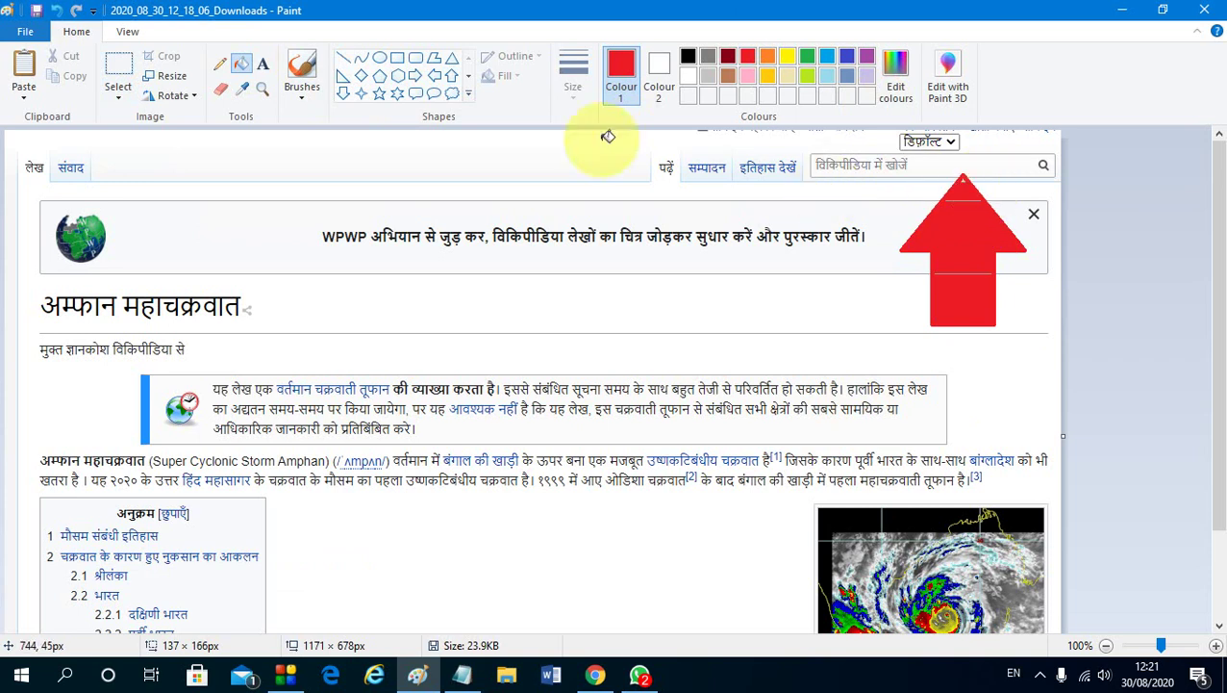
Draw a red outline around the WPWP banner text
left_click(414, 57)
mouse_move(304, 214)
left_mouse_down()
mouse_move(726, 294)
mouse_move(887, 269)
left_mouse_up()
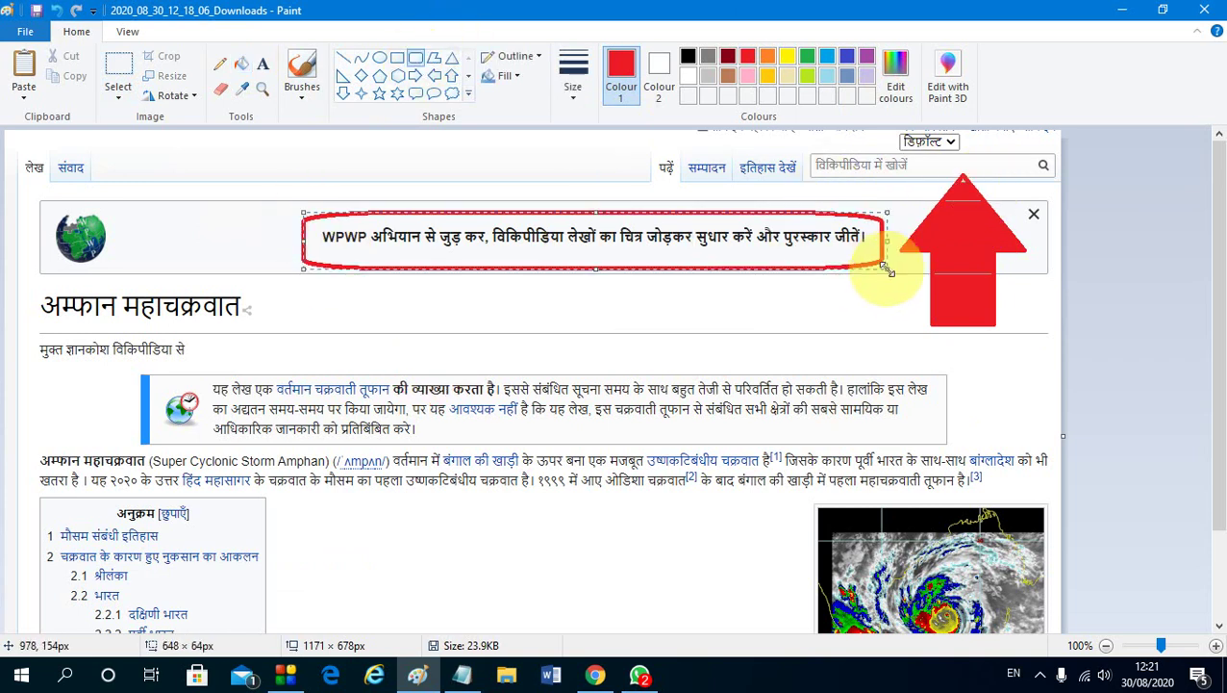
left_click(435, 95)
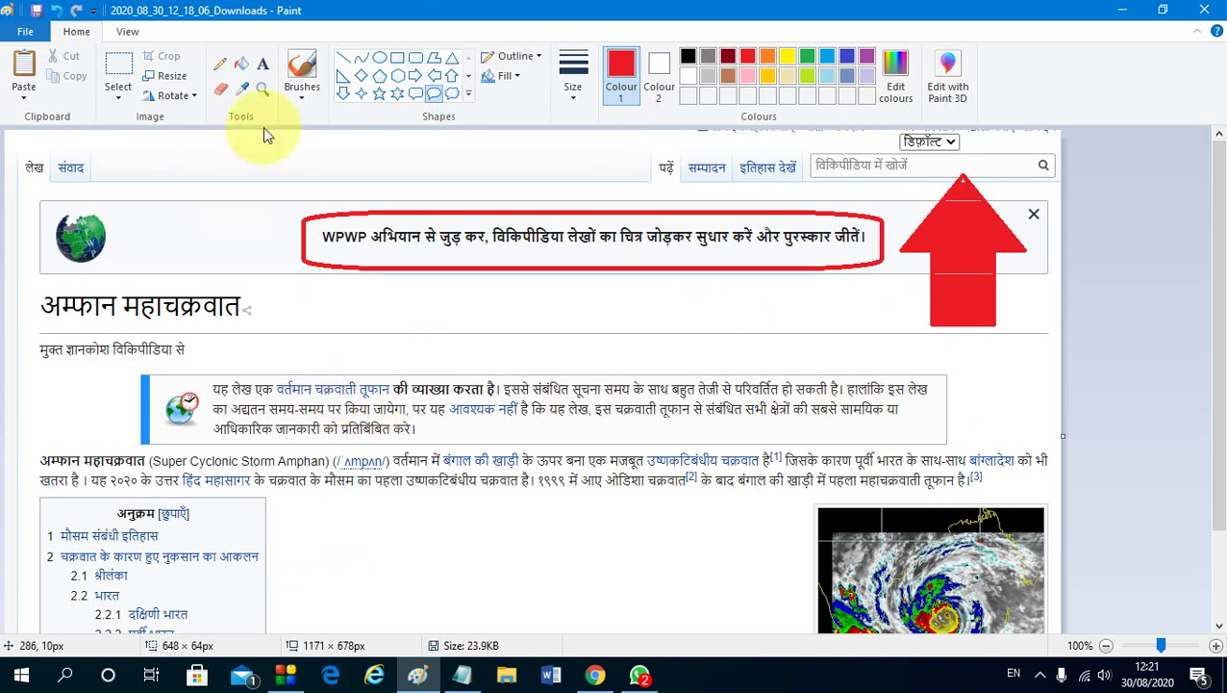
Draw a red S-shaped wavy line below the heading
left_click(361, 57)
mouse_move(343, 331)
left_mouse_down()
mouse_move(411, 366)
mouse_move(717, 360)
left_mouse_up()
left_click_drag(542, 329, 536, 392)
left_click_drag(495, 300, 507, 215)
left_click(727, 525)
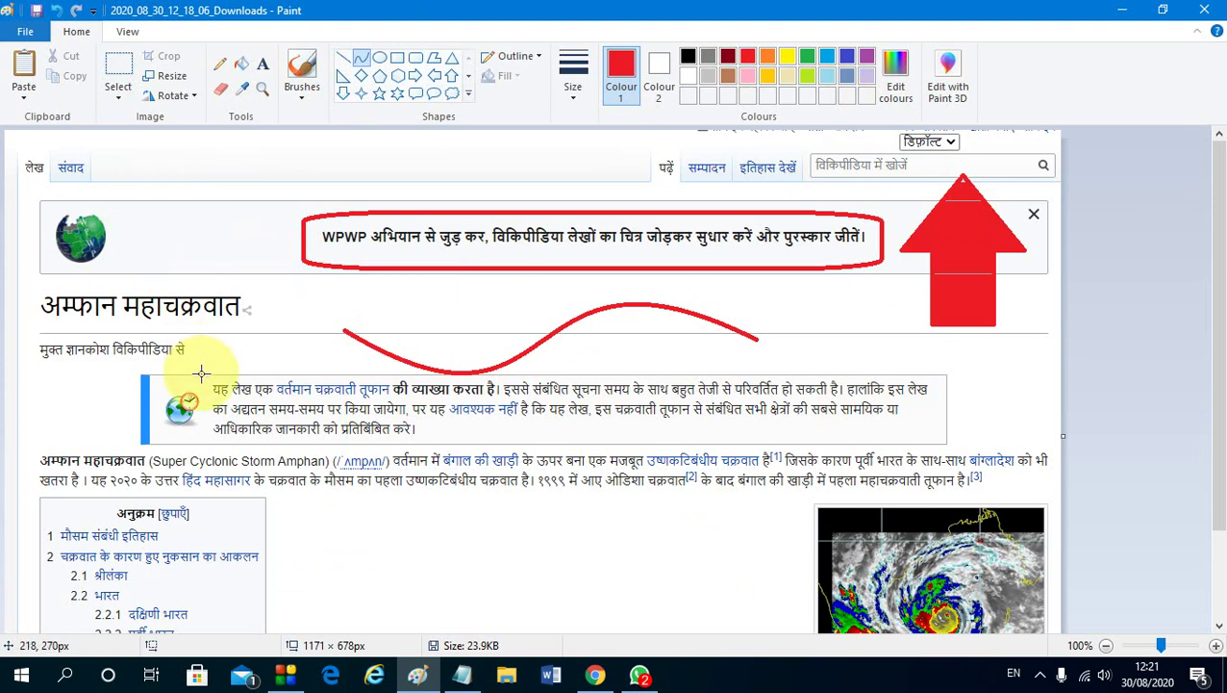
Open the File menu and close it again without saving
left_click(38, 33)
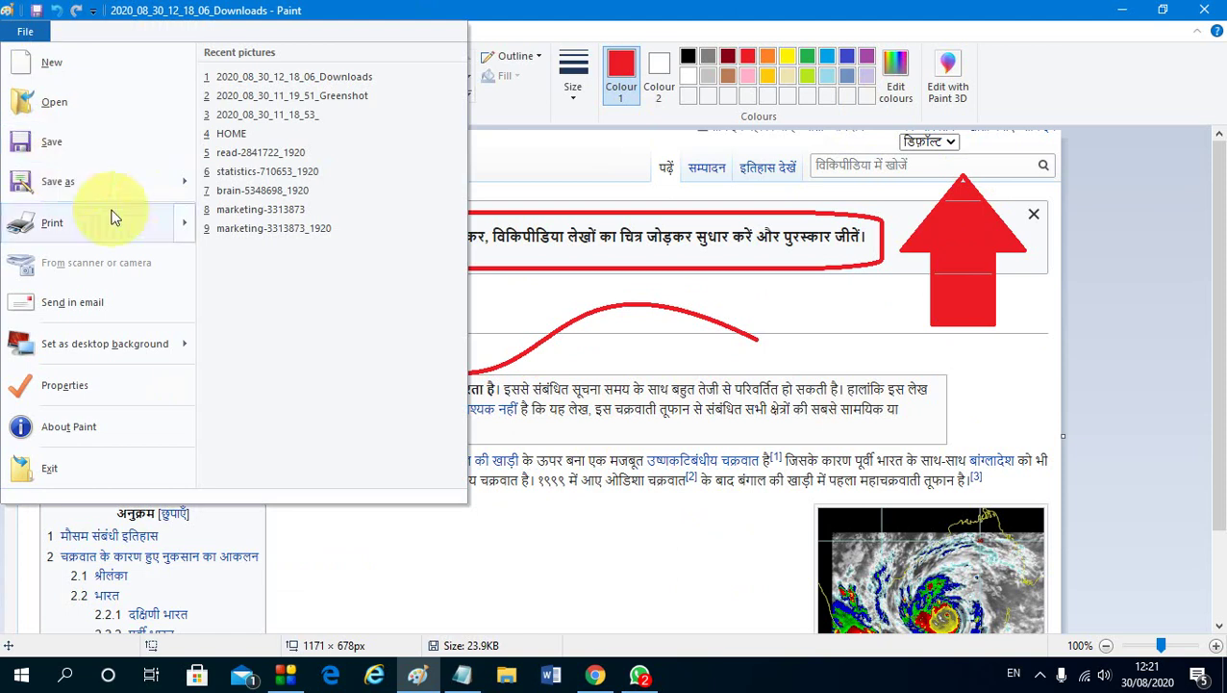
mouse_move(169, 184)
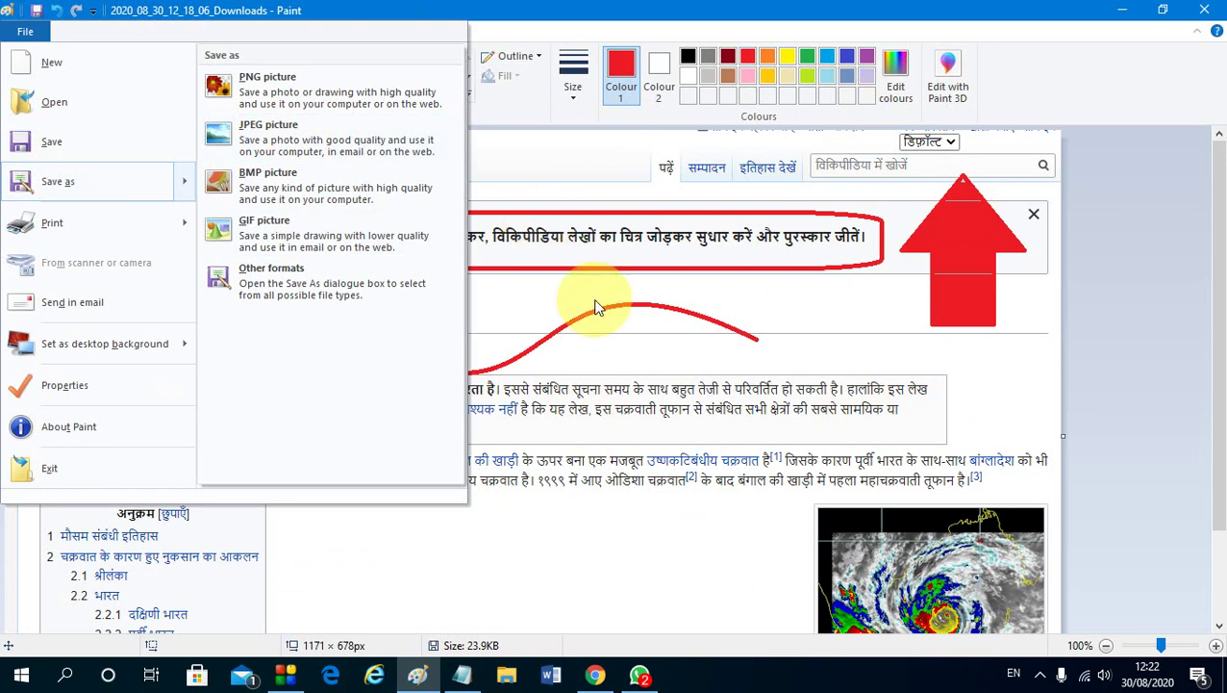
left_click(583, 323)
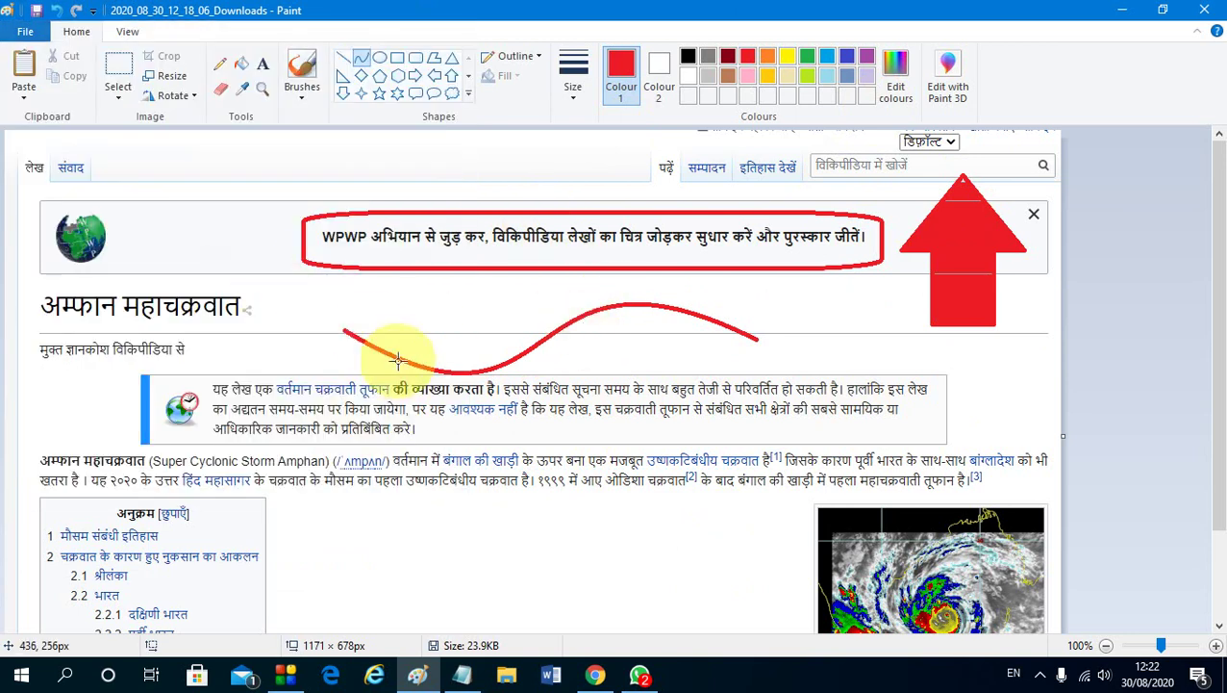
scroll(432, 375, "down", 2)
scroll(416, 384, "down", 2)
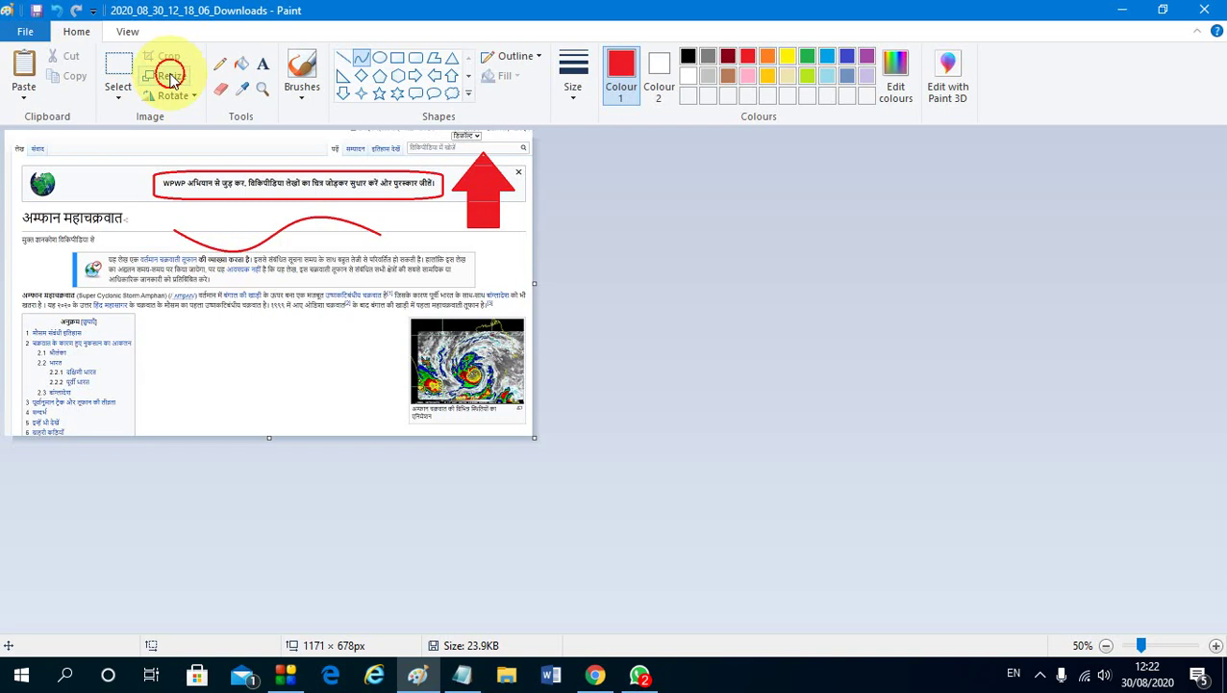
Resize the picture to 1366 × 768 pixels with aspect ratio unlocked
left_click(171, 79)
left_click(199, 143)
left_click(87, 241)
left_click(235, 169)
left_click_drag(236, 169, 164, 185)
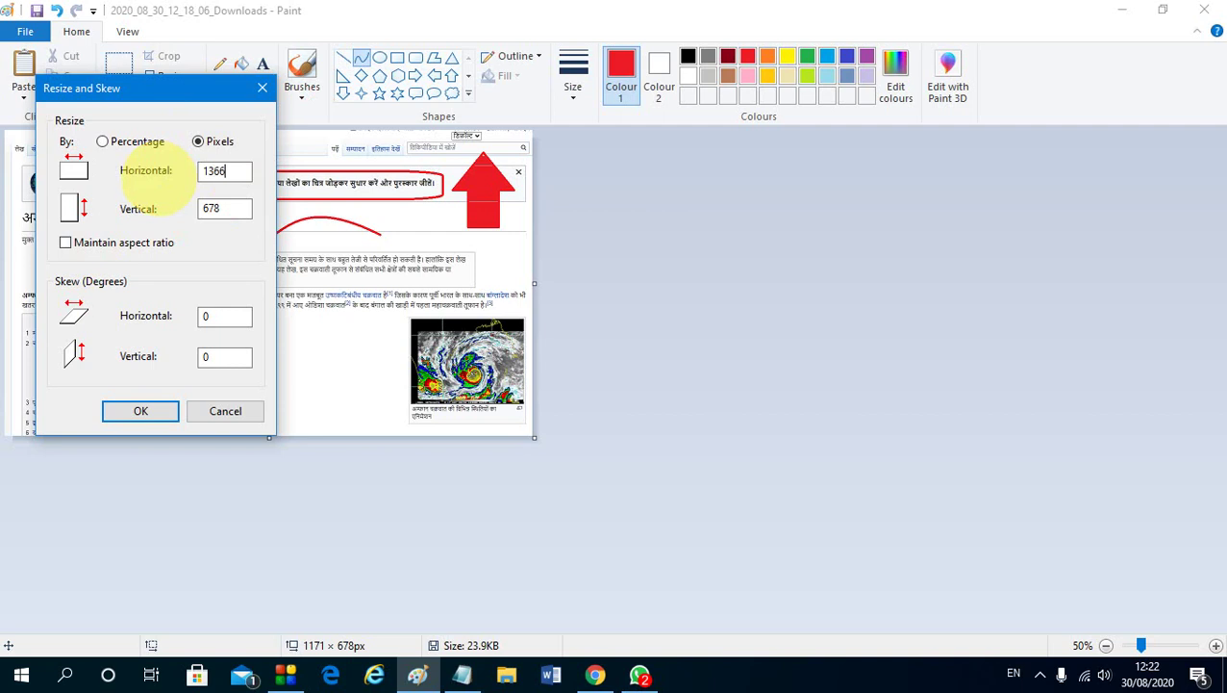
type("1366")
key("space")
key("Tab")
key("Return")
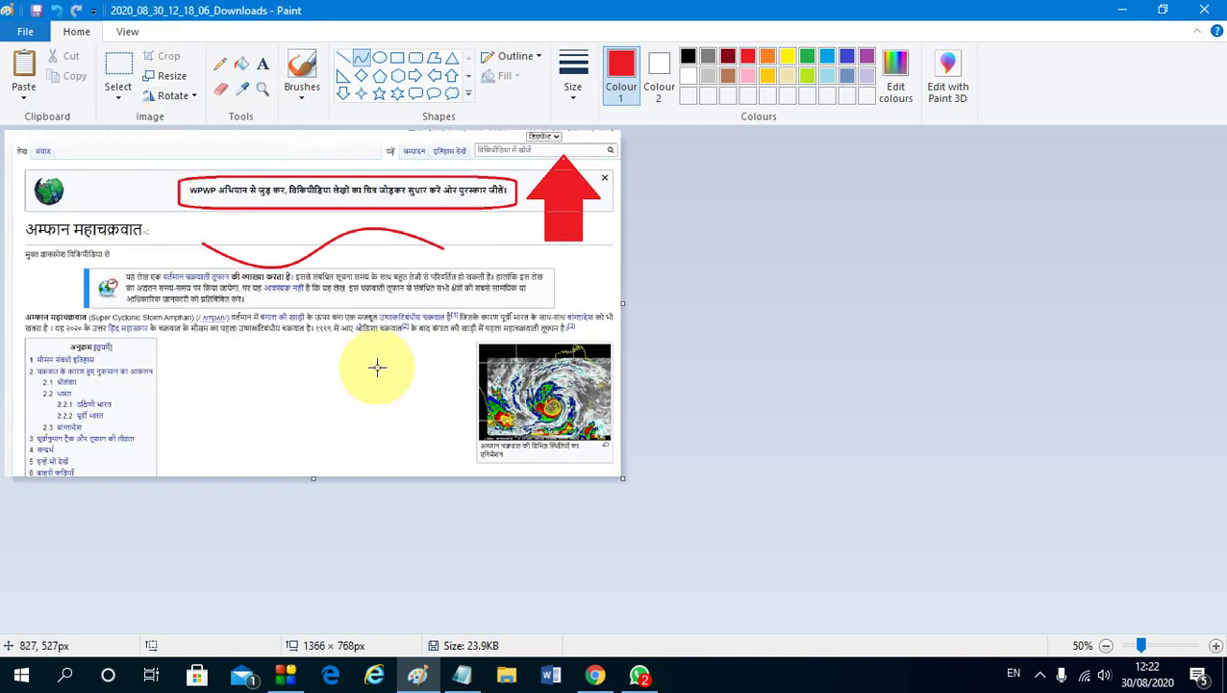
Crop the canvas to 348 × 308 px, then try a 5 × 4 px resize and undo it
left_click_drag(627, 483, 163, 270)
left_click(167, 79)
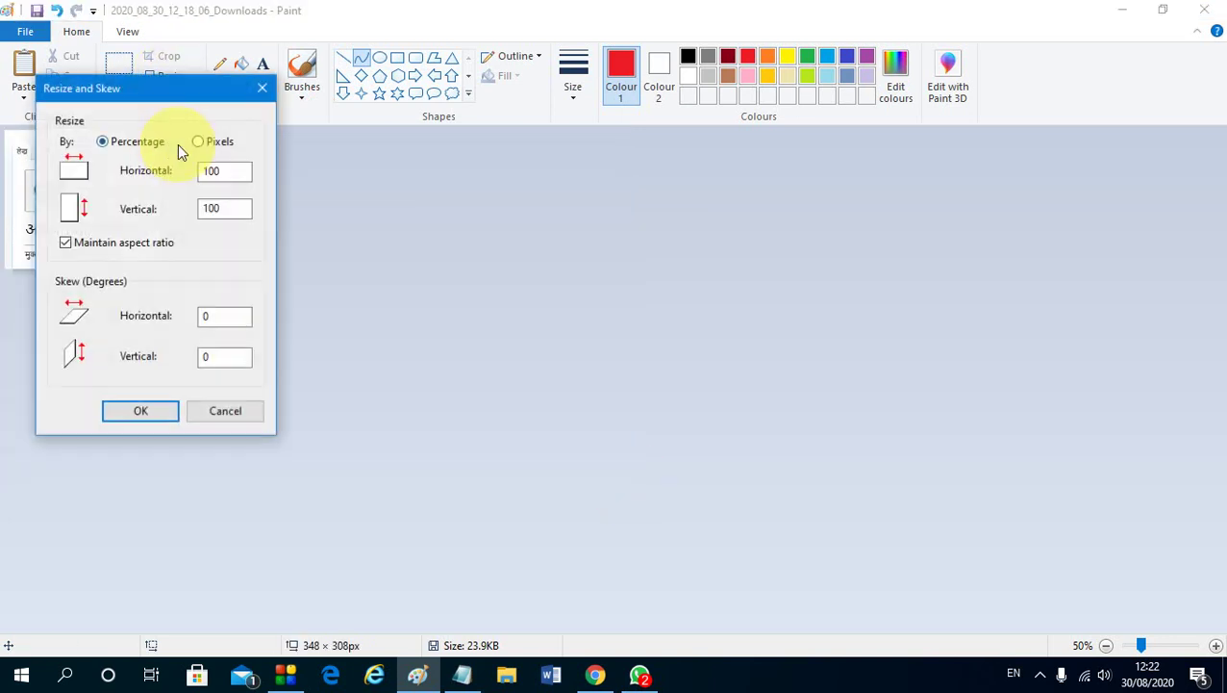
left_click(203, 144)
left_click(85, 242)
left_click(130, 178)
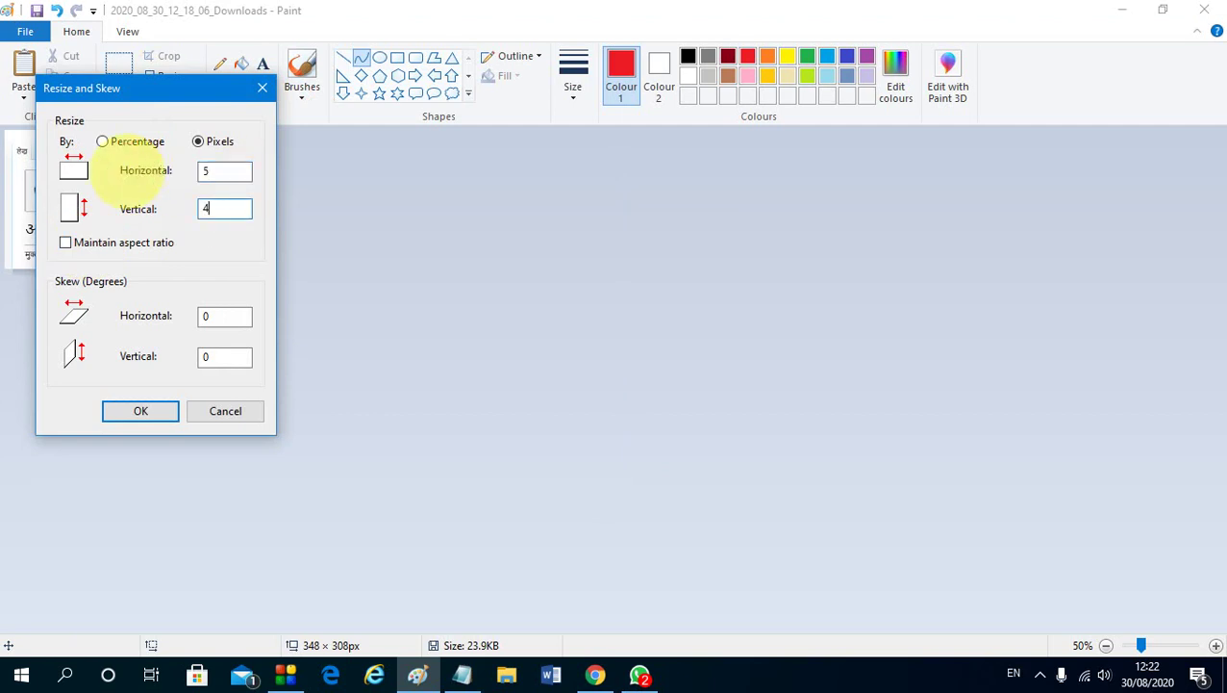
left_click(160, 414)
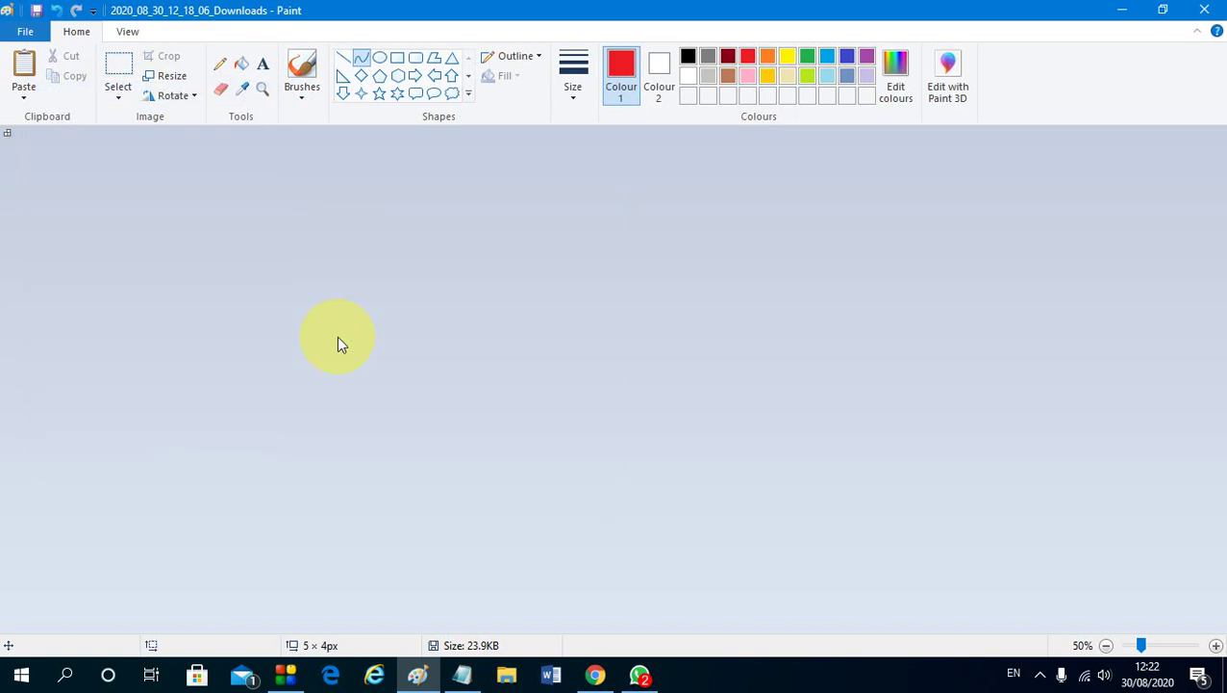
scroll(337, 336, "up", 8)
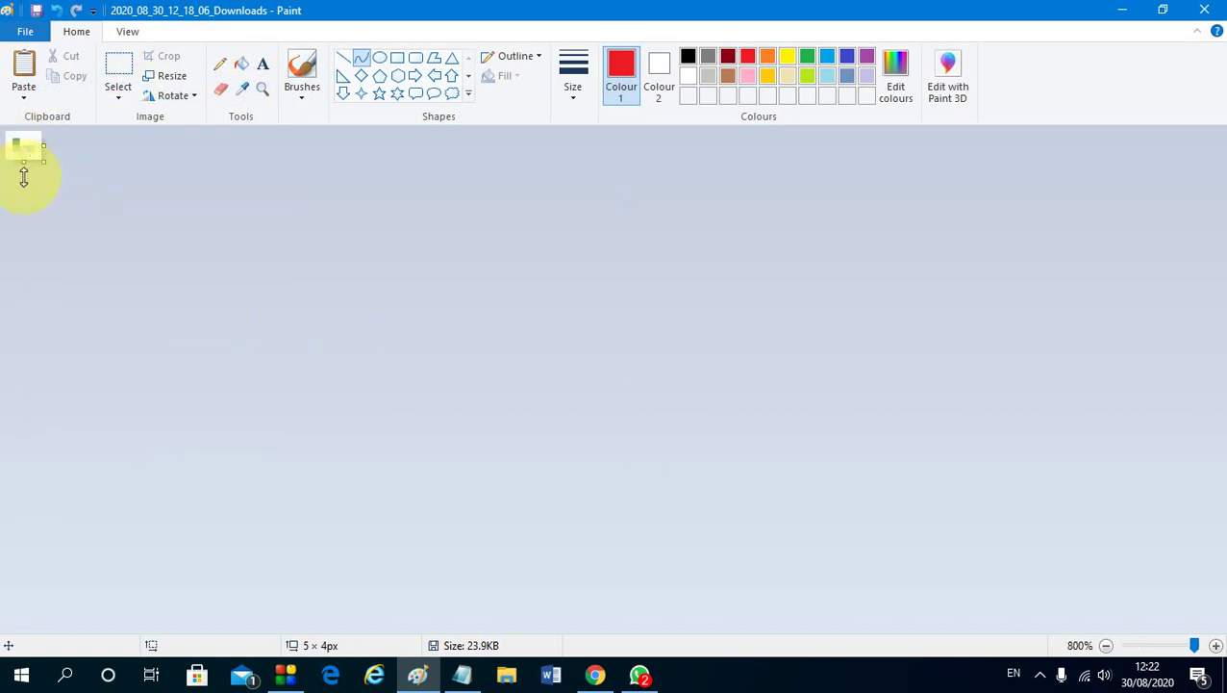
key("ctrl+z")
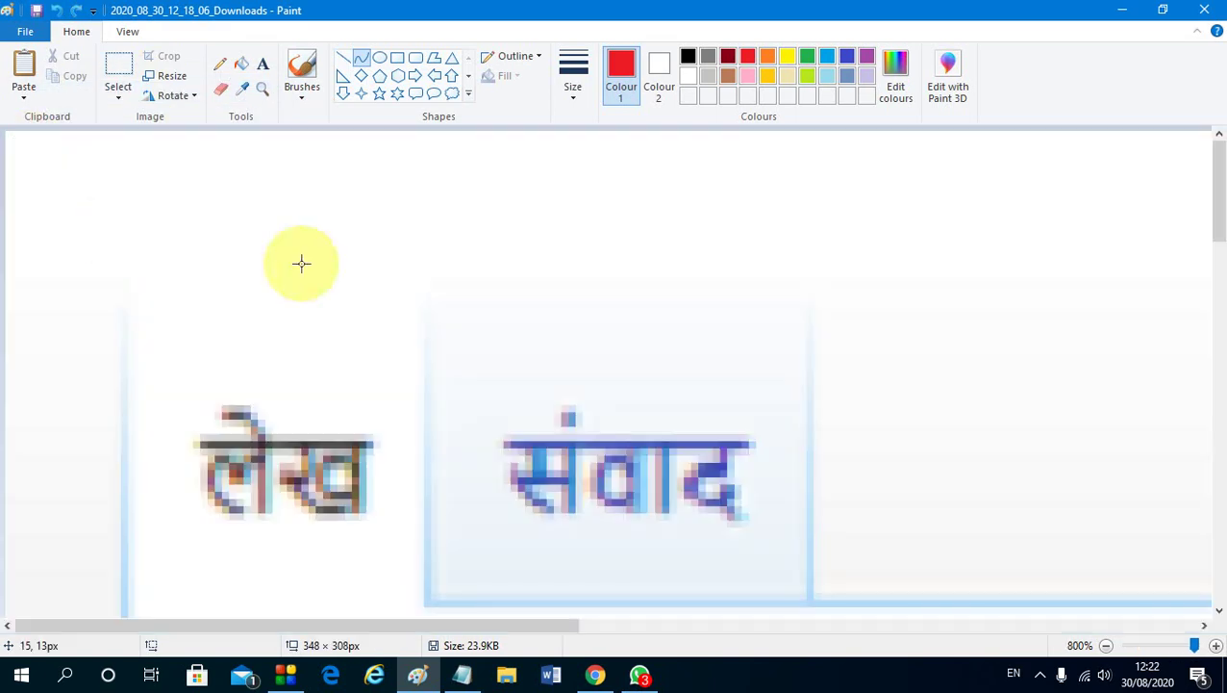
scroll(327, 274, "down", 4)
scroll(339, 283, "down", 4)
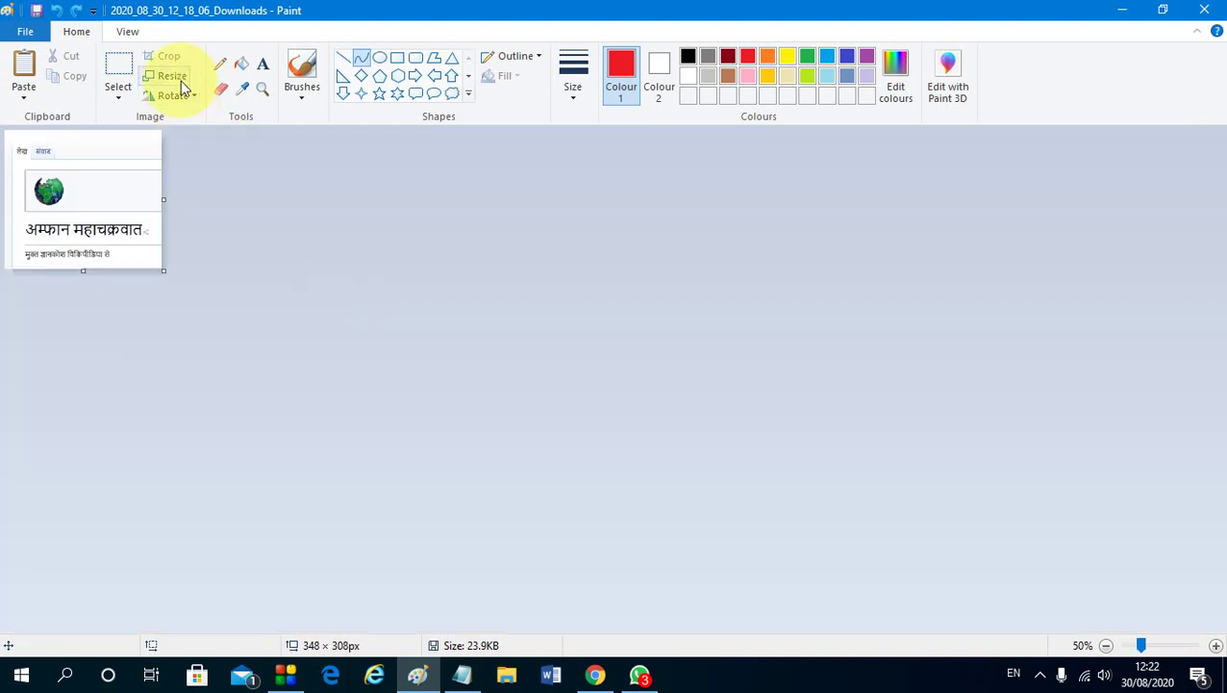
Dismiss Paint's Rotate menu without rotating and switch to the Notepad trick list
left_click(176, 95)
left_click(381, 297)
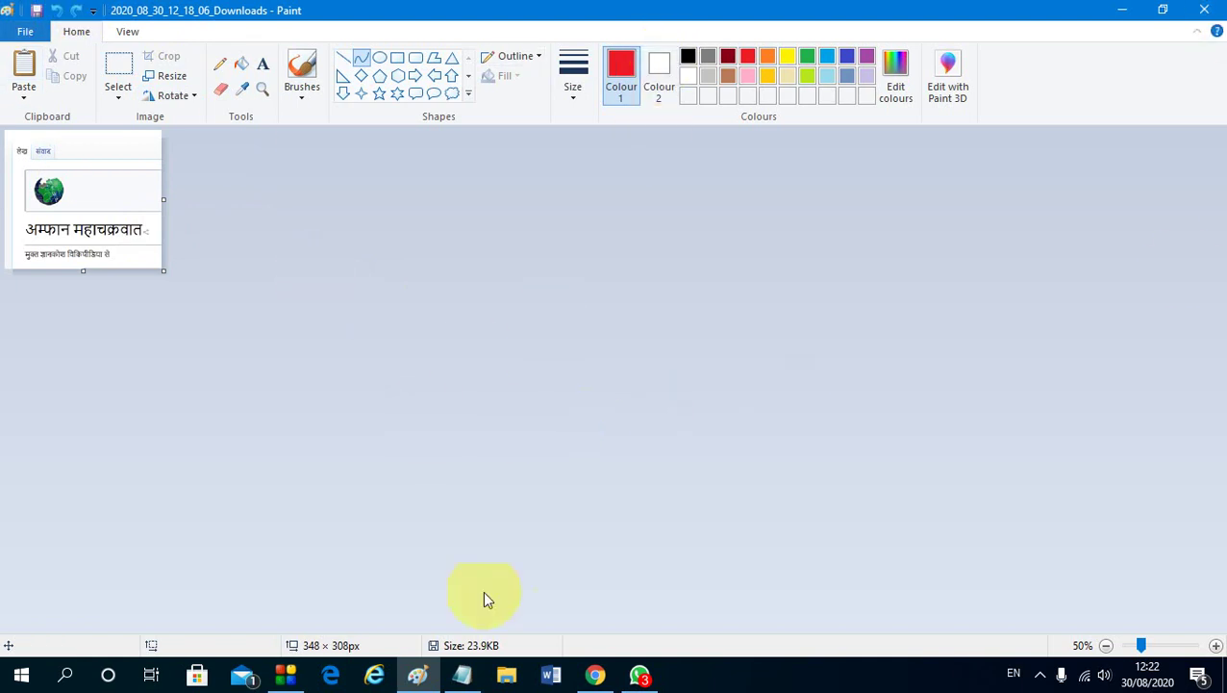
left_click(462, 674)
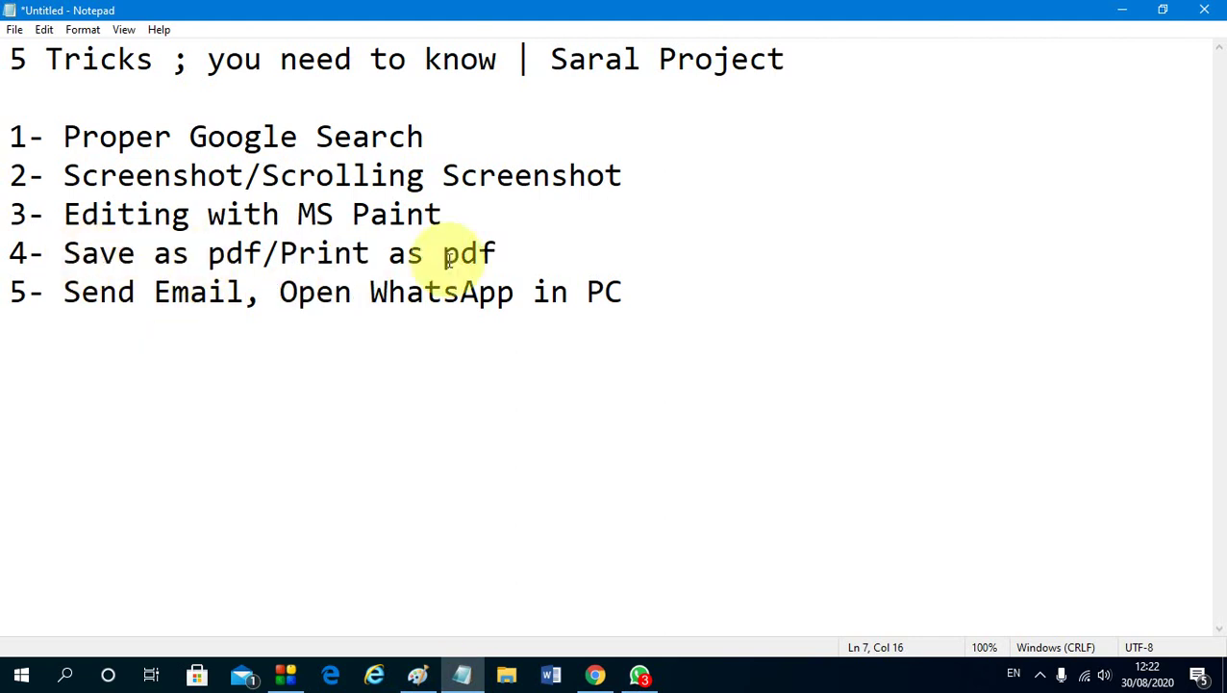
Bring Chrome forward on the Wikipedia Amphan article tab
left_click(597, 678)
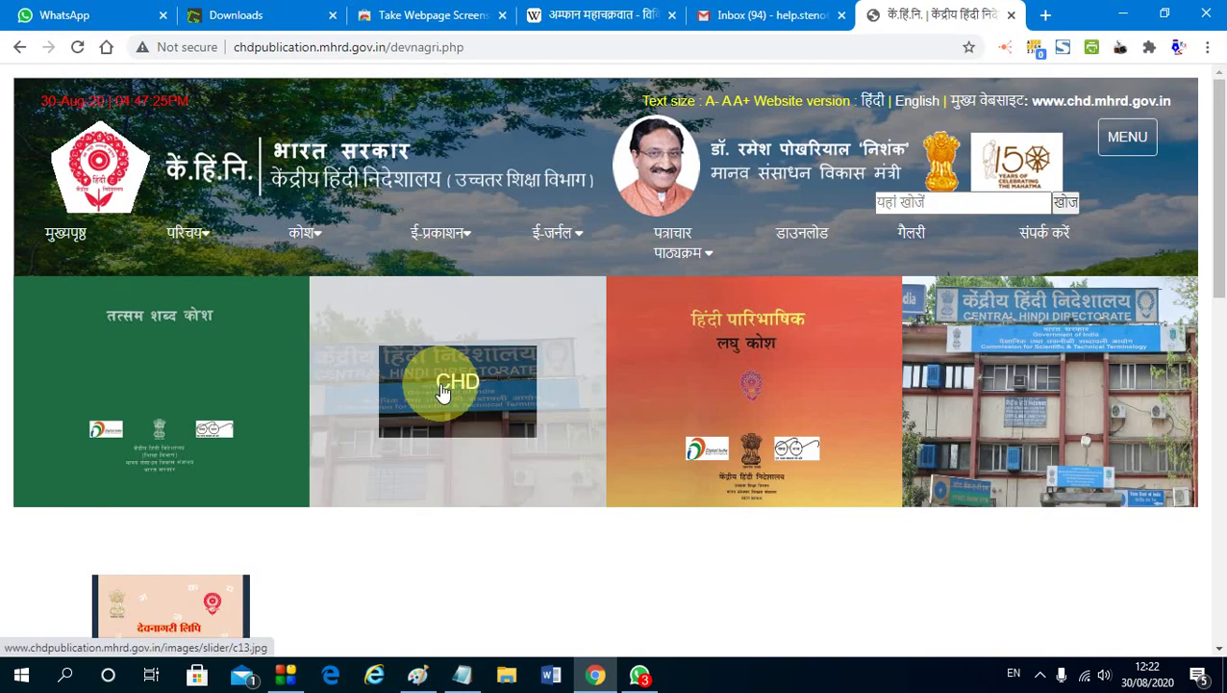
scroll(453, 394, "down", 8)
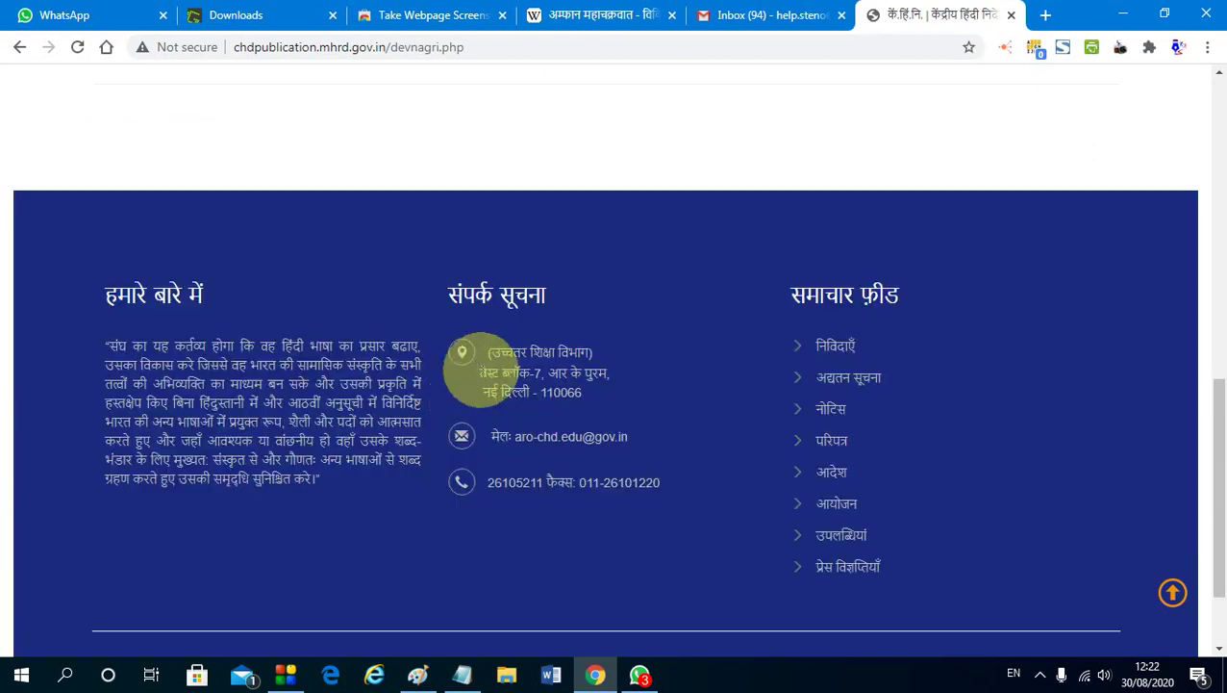
scroll(460, 375, "up", 5)
left_click(579, 9)
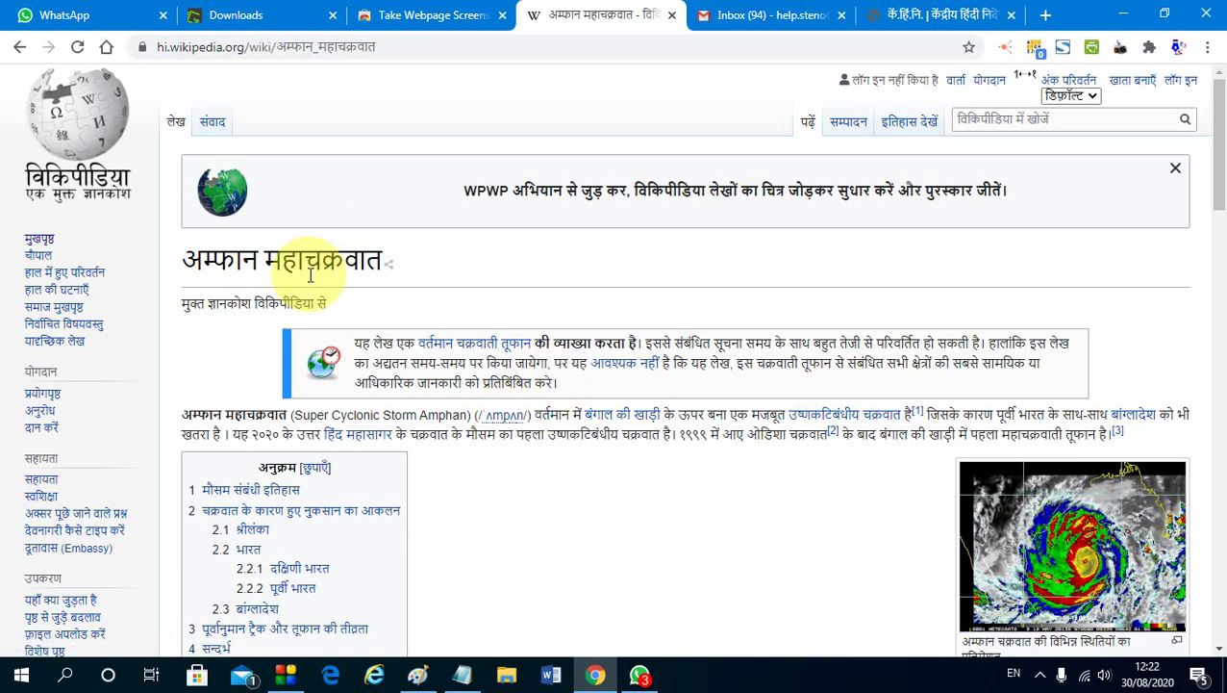
scroll(352, 288, "down", 2)
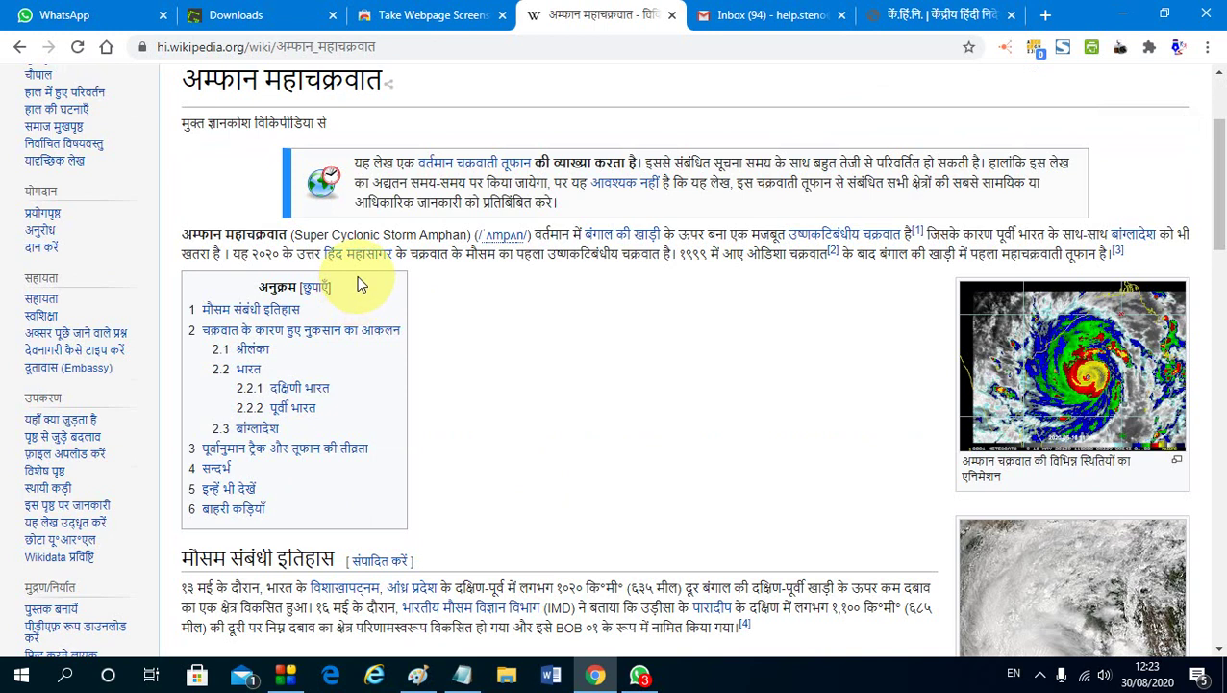
scroll(358, 268, "down", 4)
scroll(672, 277, "up", 6)
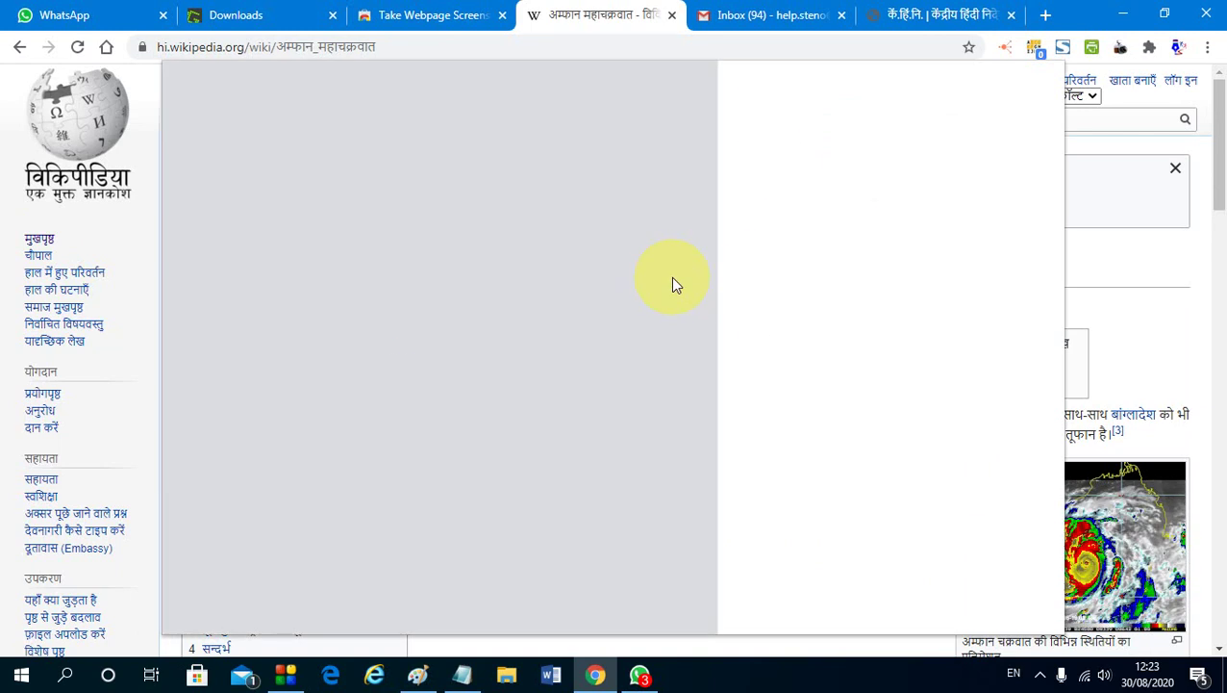
Set the print dialog to print a custom page range
left_click(938, 154)
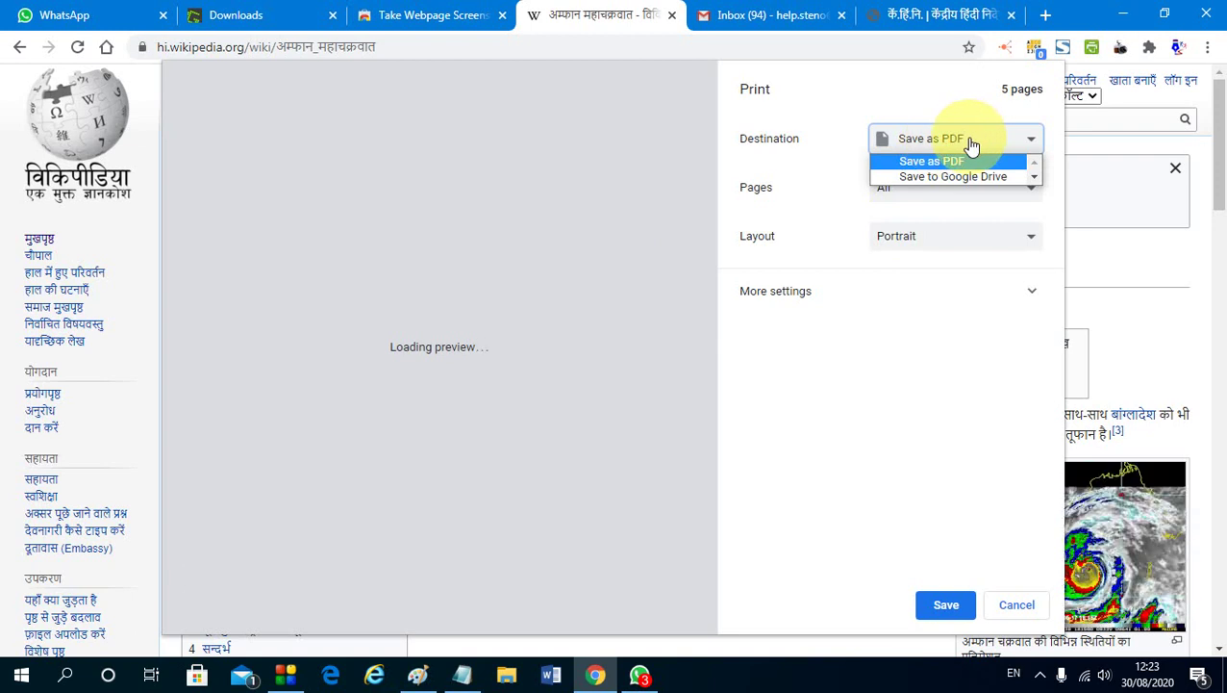
scroll(440, 231, "down", 8)
scroll(439, 231, "down", 10)
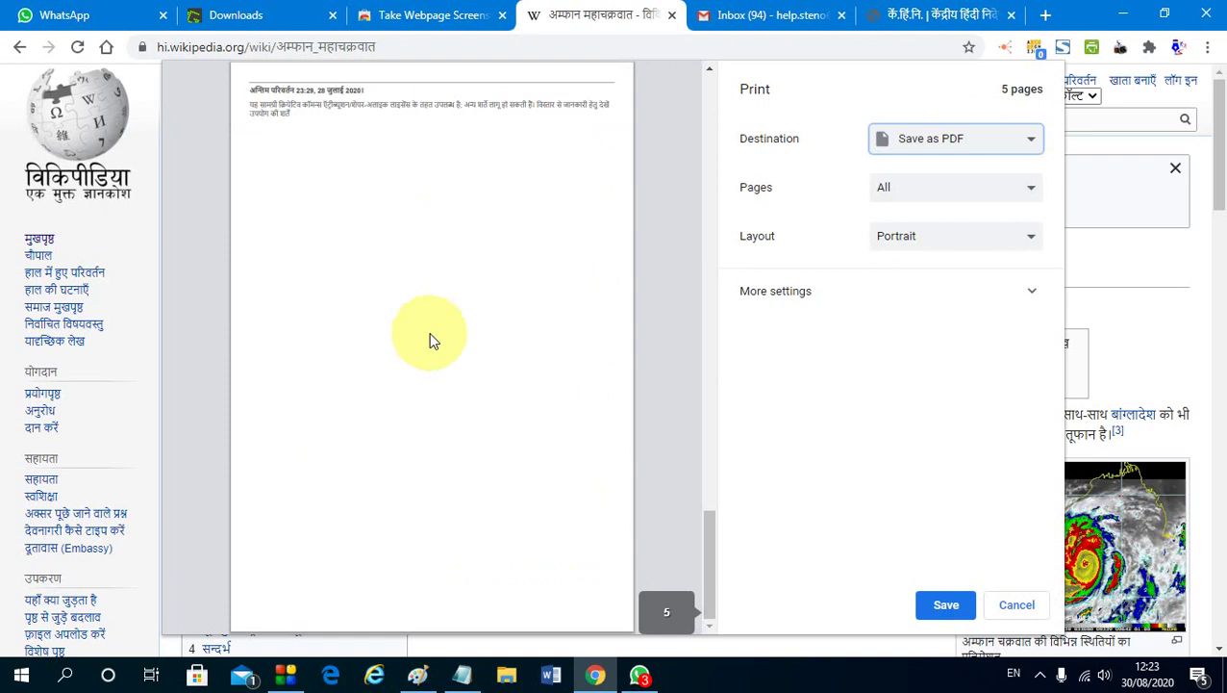
scroll(430, 340, "up", 5)
left_click(917, 192)
left_click(900, 226)
scroll(397, 291, "up", 5)
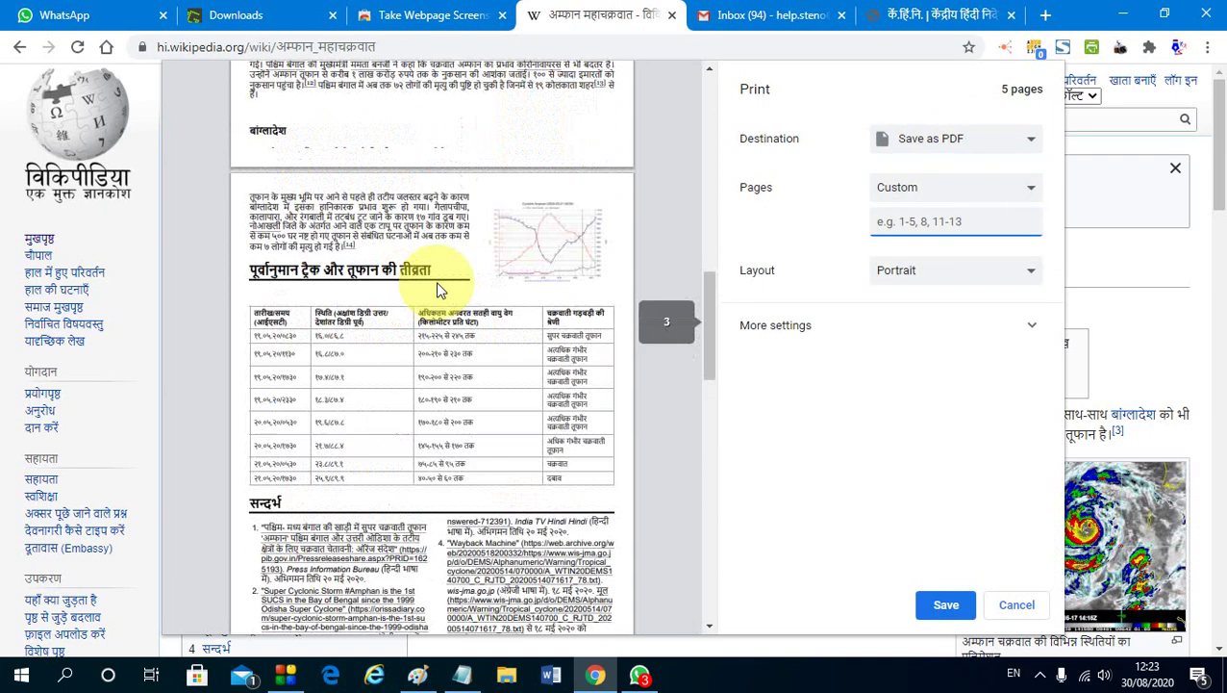
scroll(436, 280, "up", 3)
scroll(439, 274, "down", 3)
scroll(438, 275, "down", 3)
scroll(447, 277, "up", 2)
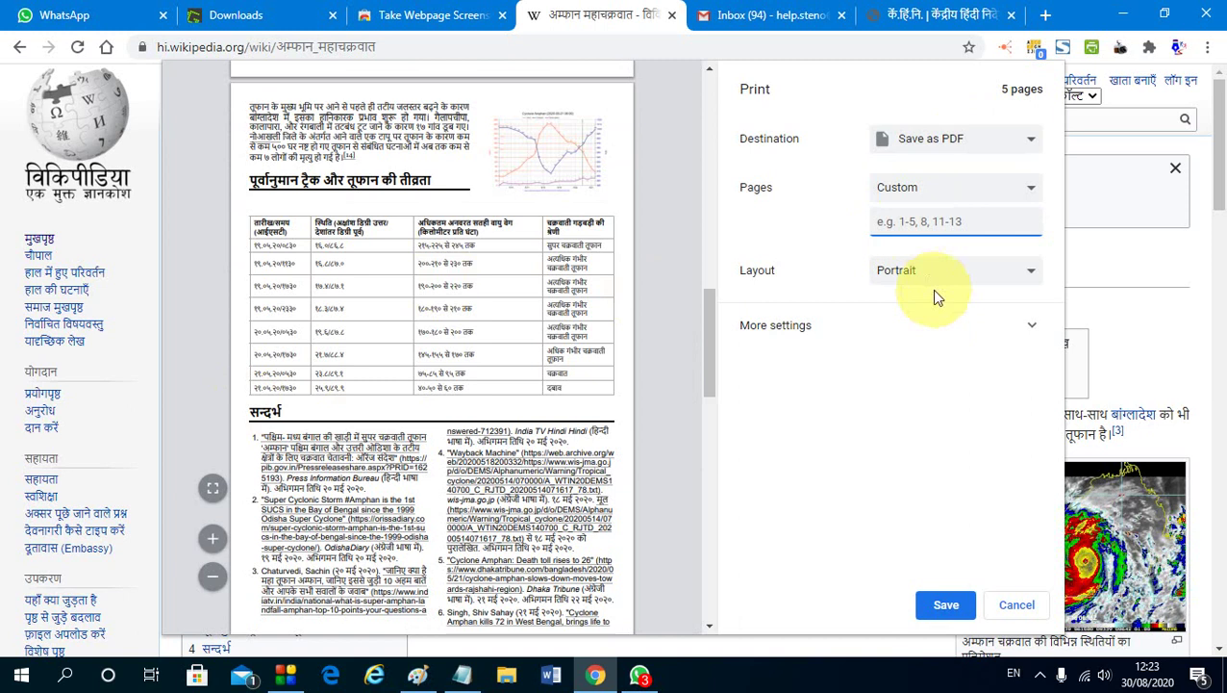
Keep portrait orientation and, under More settings, try Minimum then Default margins
left_click(925, 273)
left_click(931, 285)
left_click(983, 332)
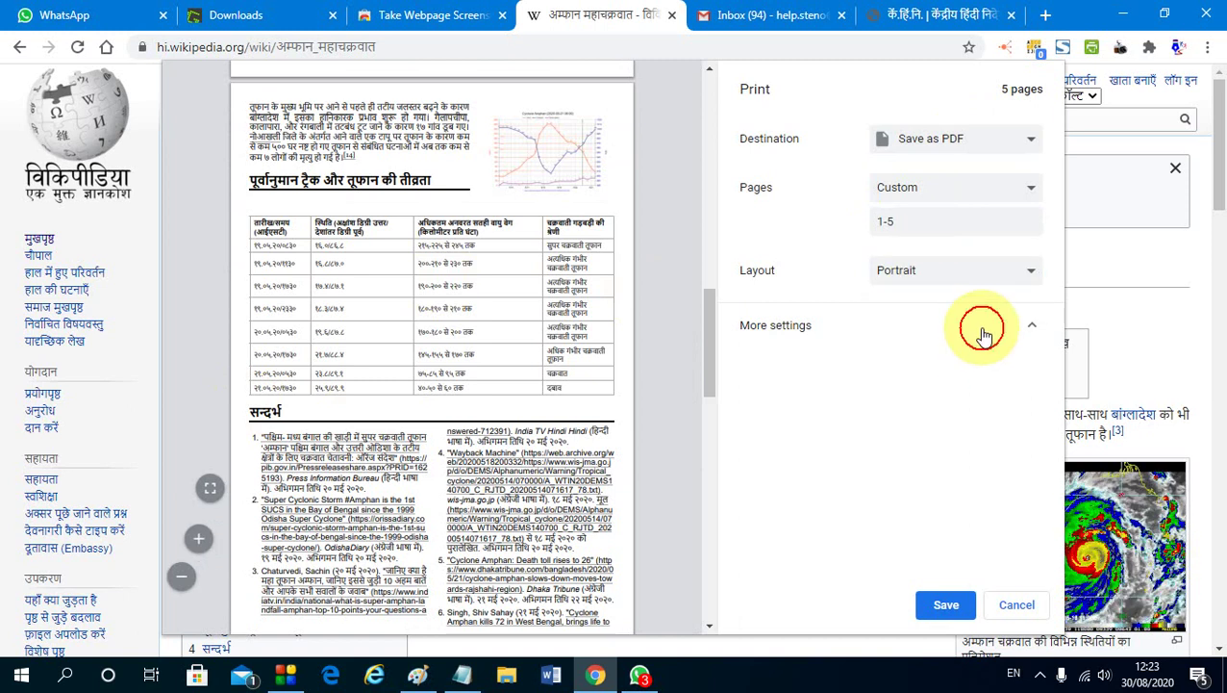
scroll(928, 385, "down", 1)
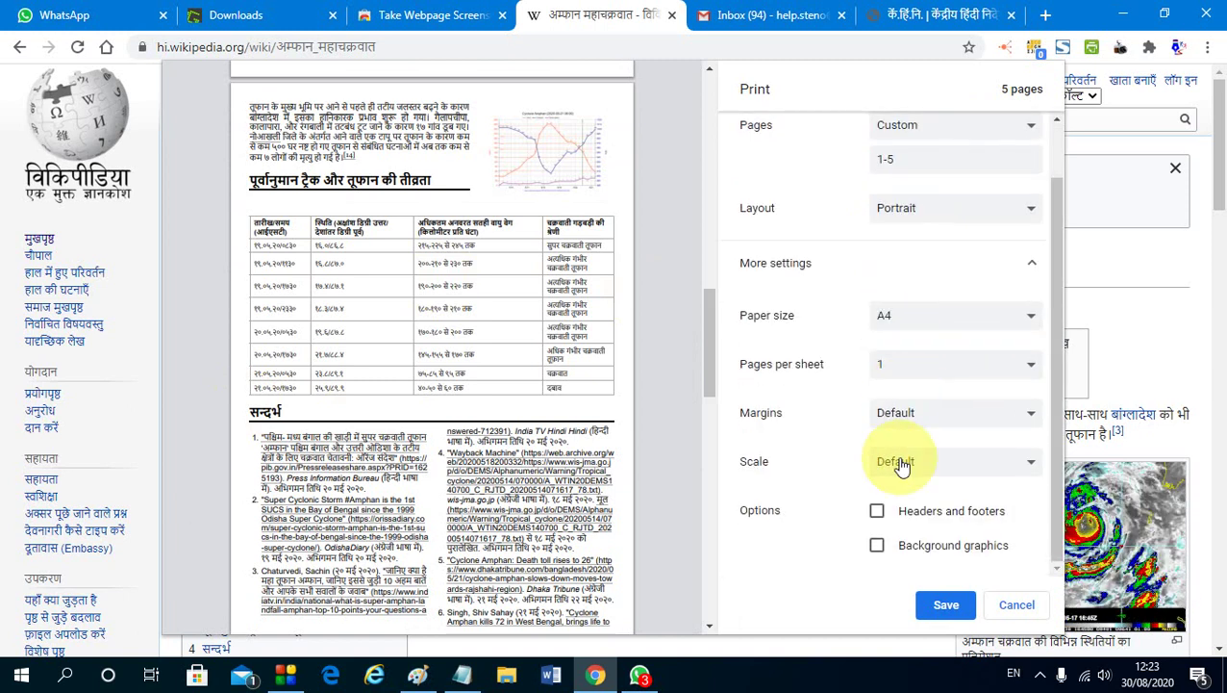
left_click(912, 420)
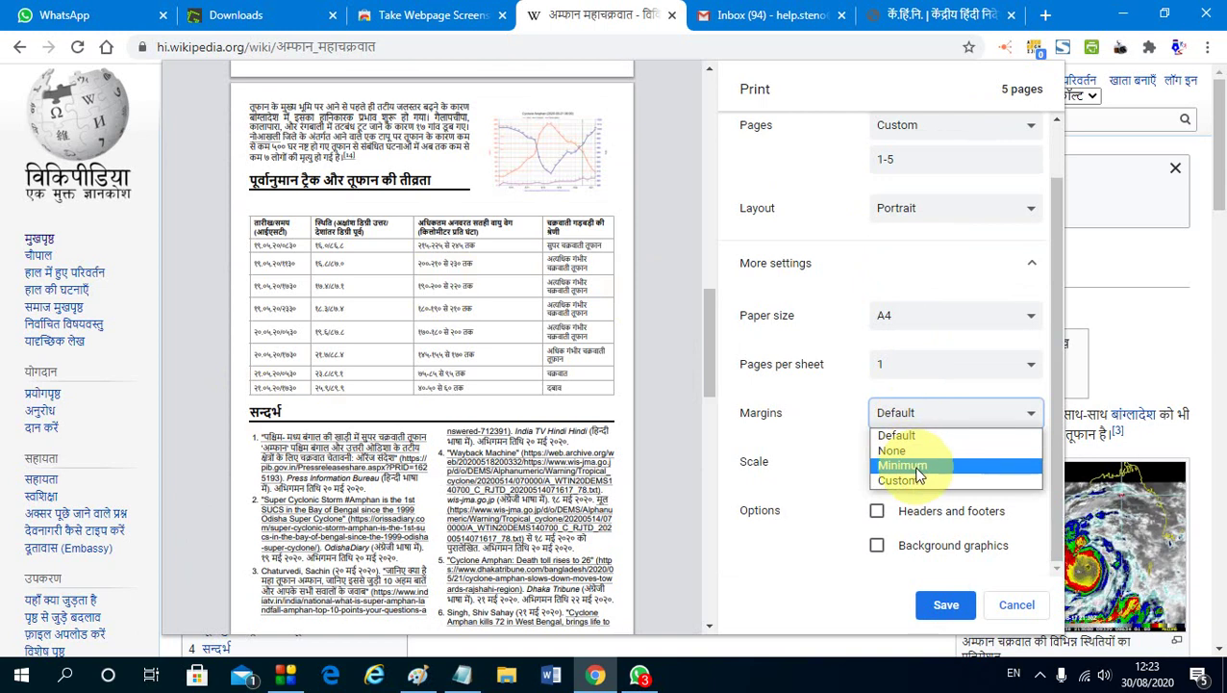
left_click(917, 467)
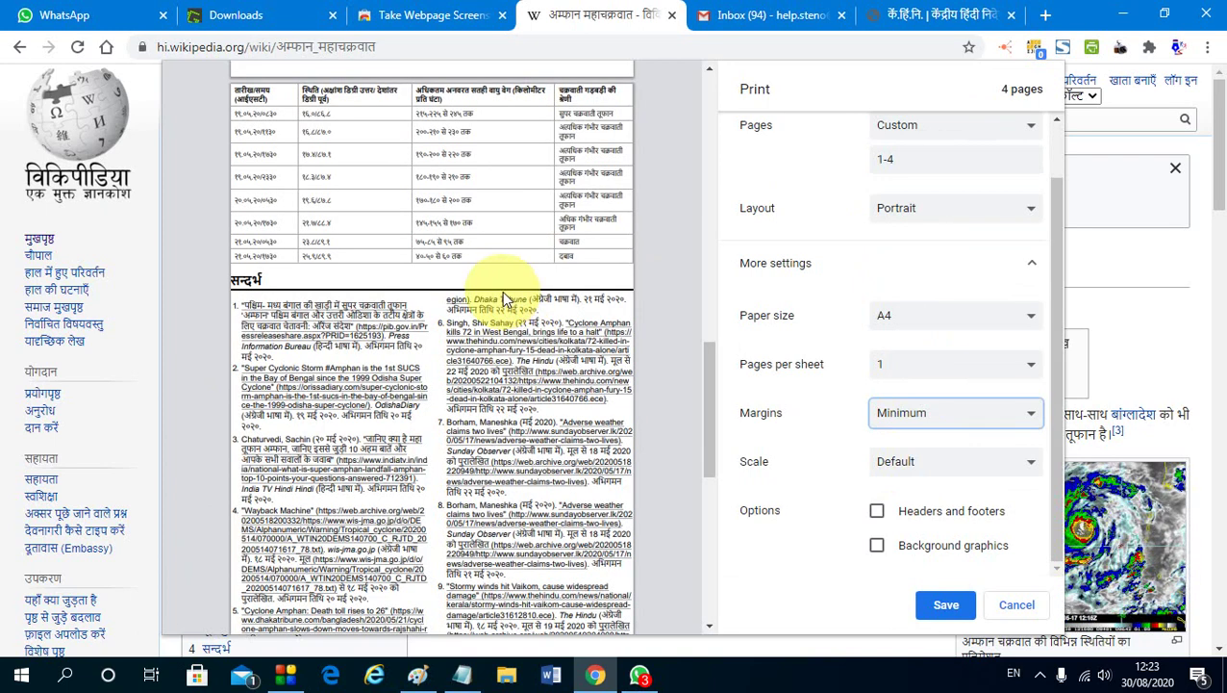
scroll(501, 291, "up", 2)
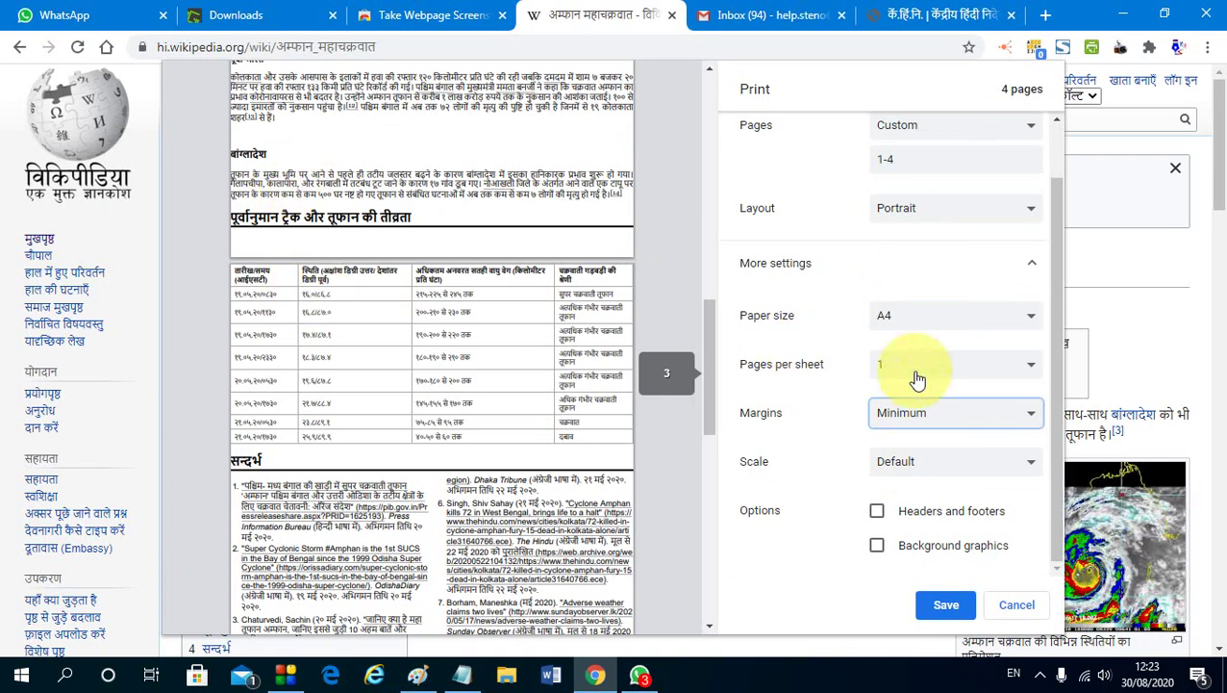
left_click(909, 412)
left_click(896, 431)
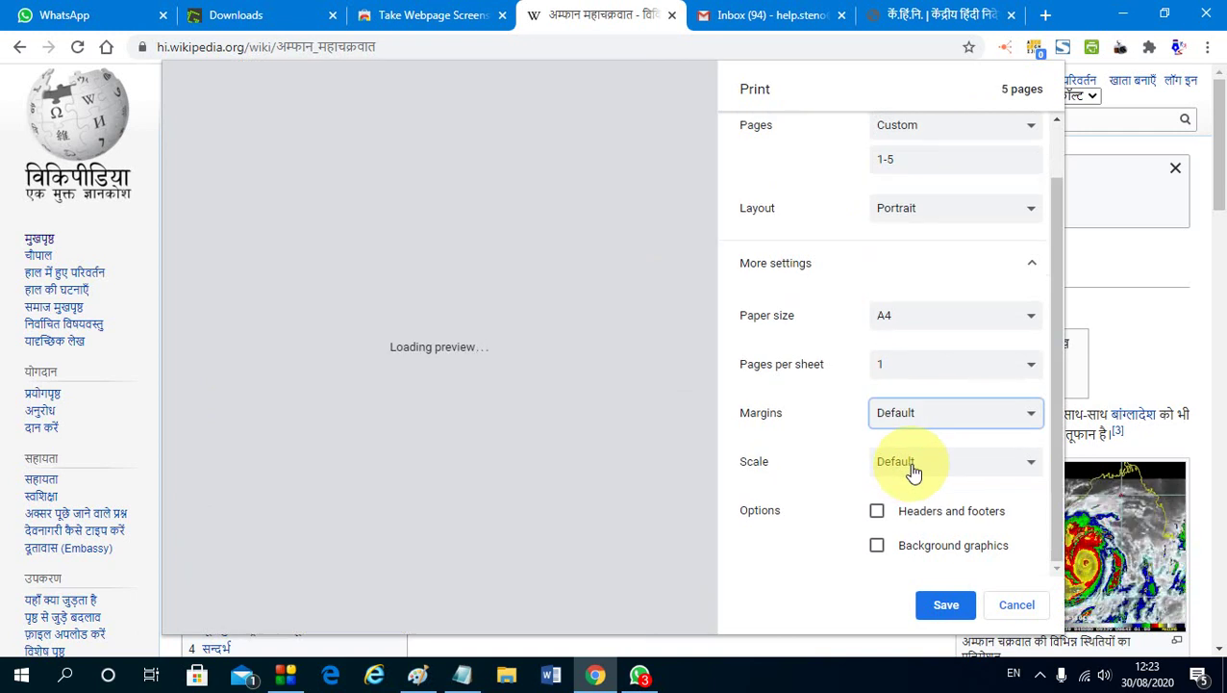
Switch scaling to Custom, trying 102 and then 80
left_click(912, 465)
left_click(910, 484)
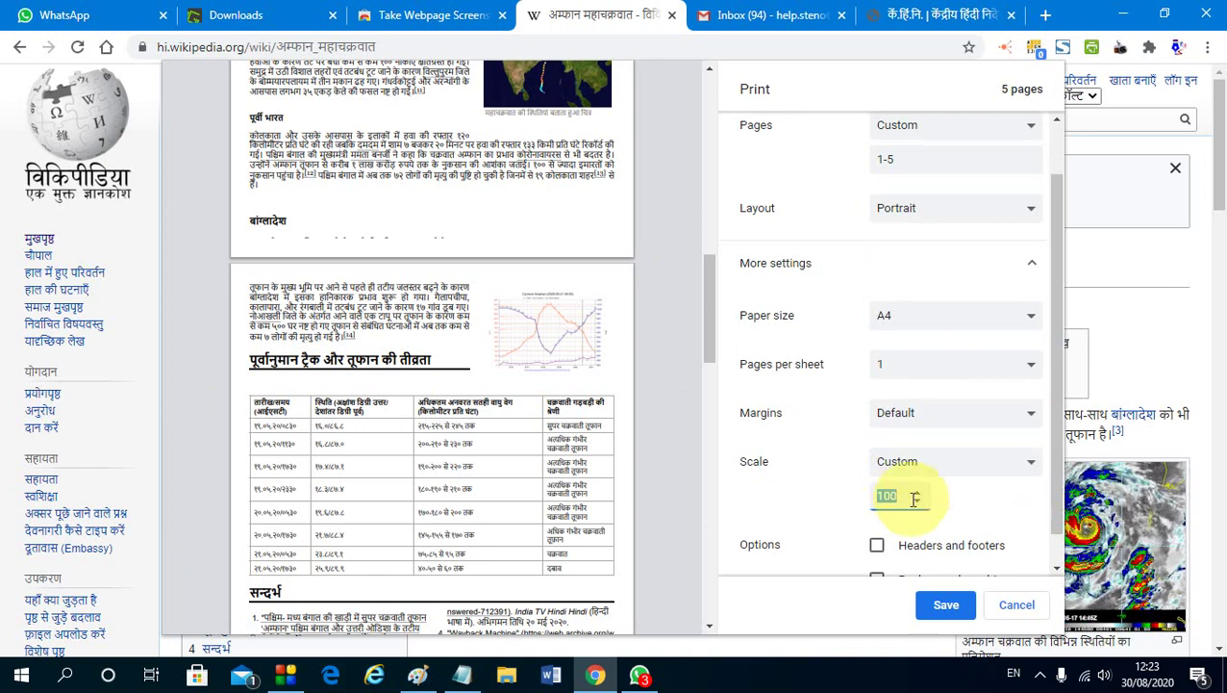
left_click(920, 492)
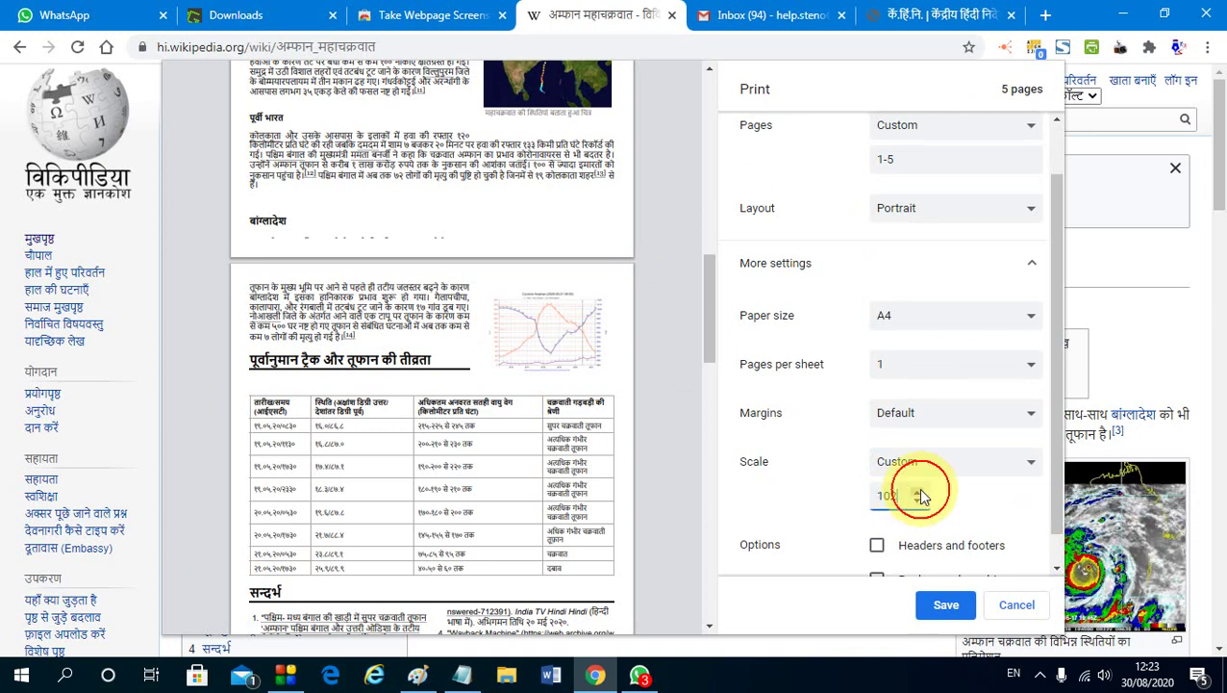
left_click(920, 493)
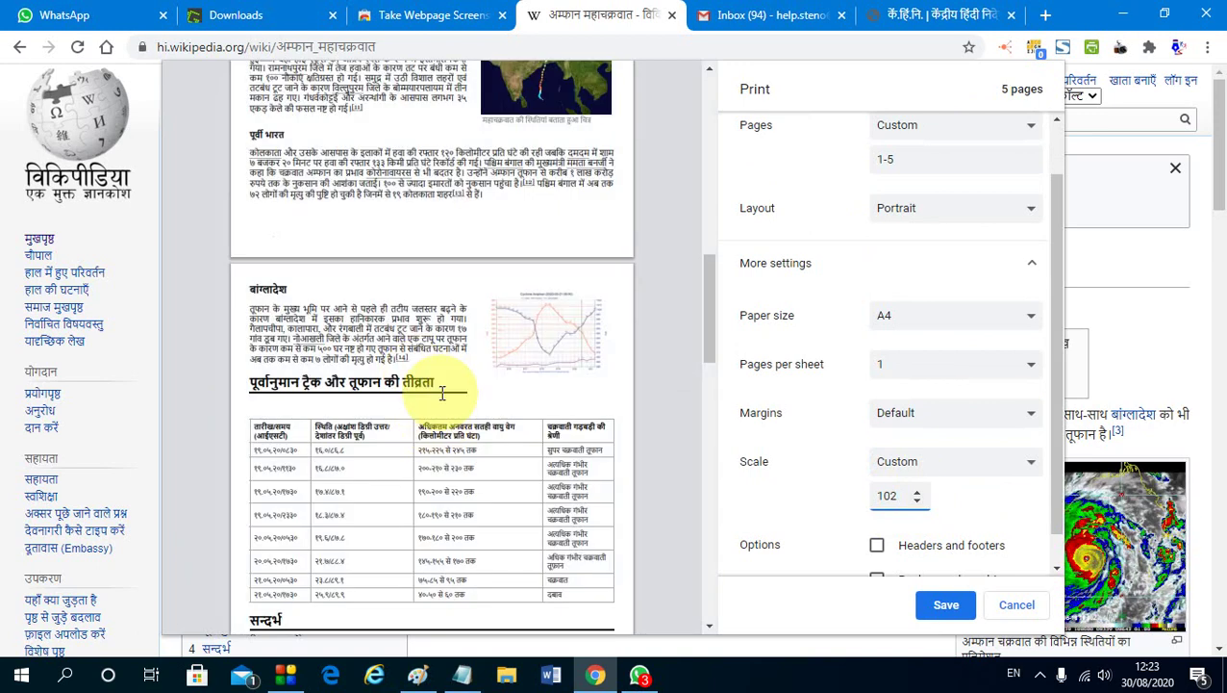
scroll(433, 375, "down", 3)
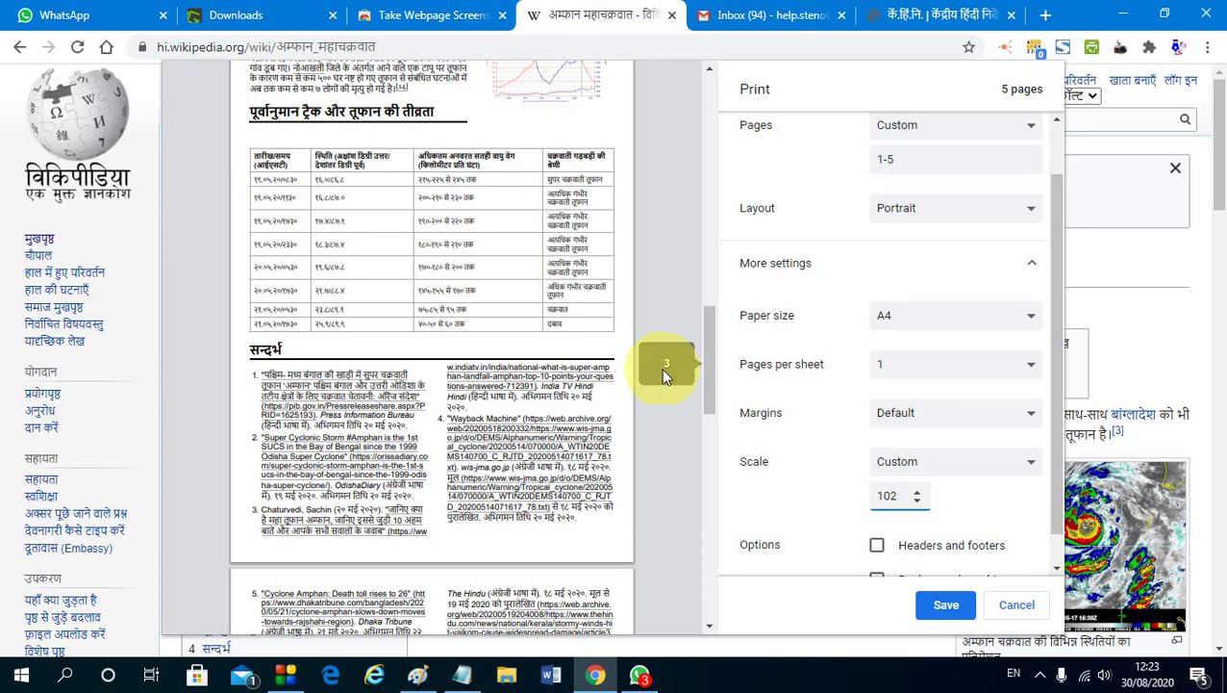
key("BackSpace")
key("BackSpace")
key("BackSpace")
type("80")
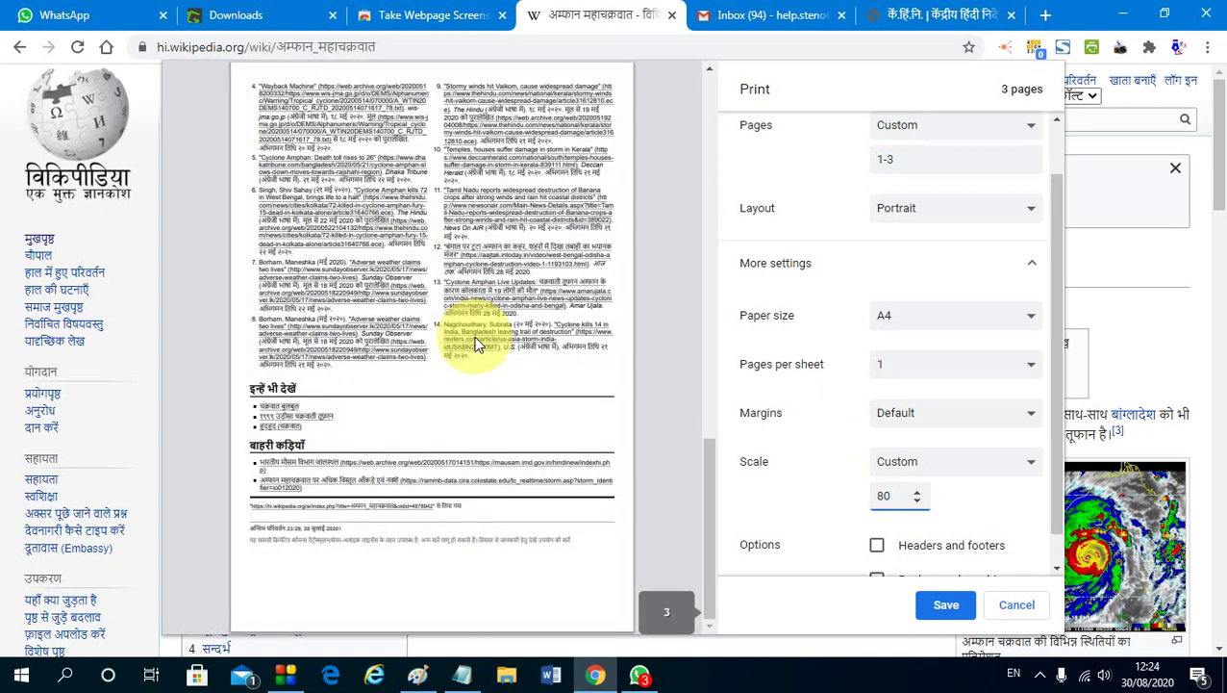
Change the custom scale to 85, then settle on 83
scroll(464, 332, "up", 6)
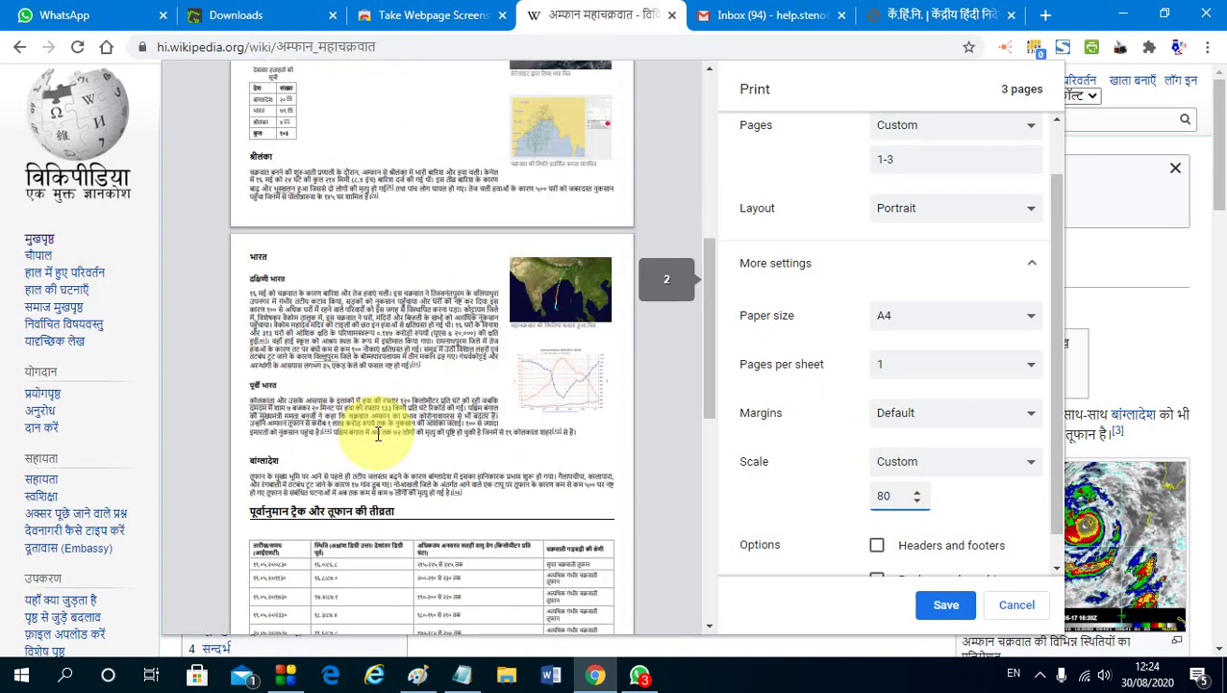
scroll(378, 435, "down", 2)
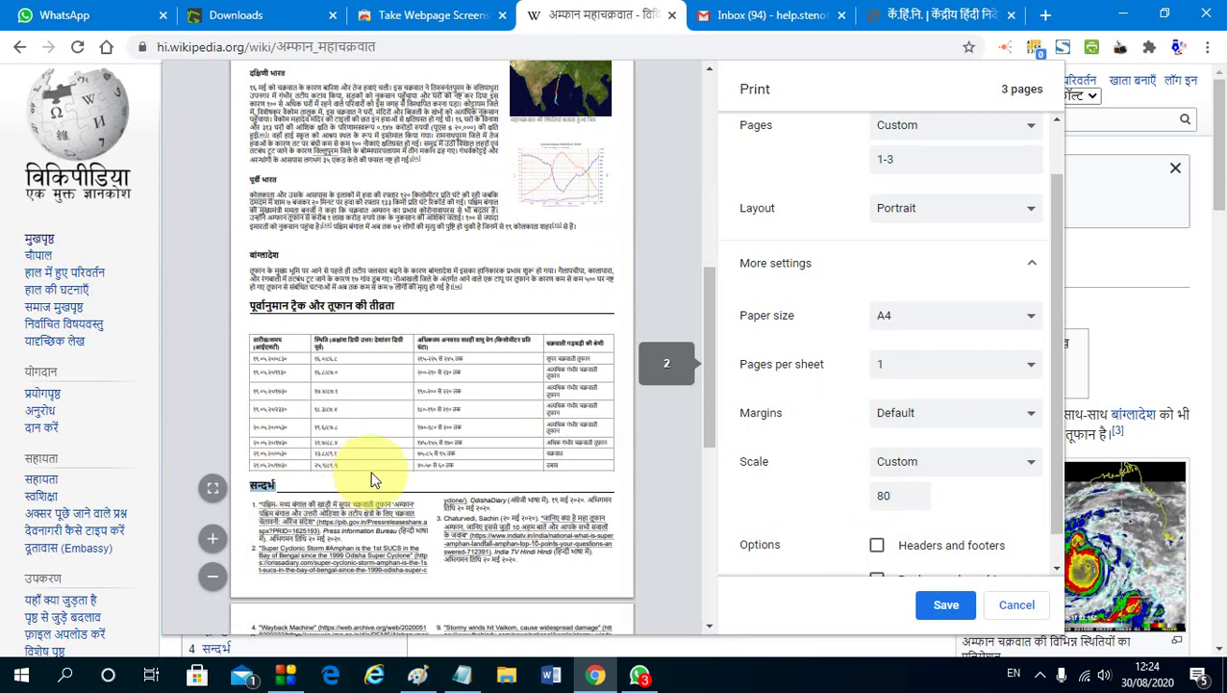
scroll(375, 480, "up", 2)
double_click(863, 502)
type("85")
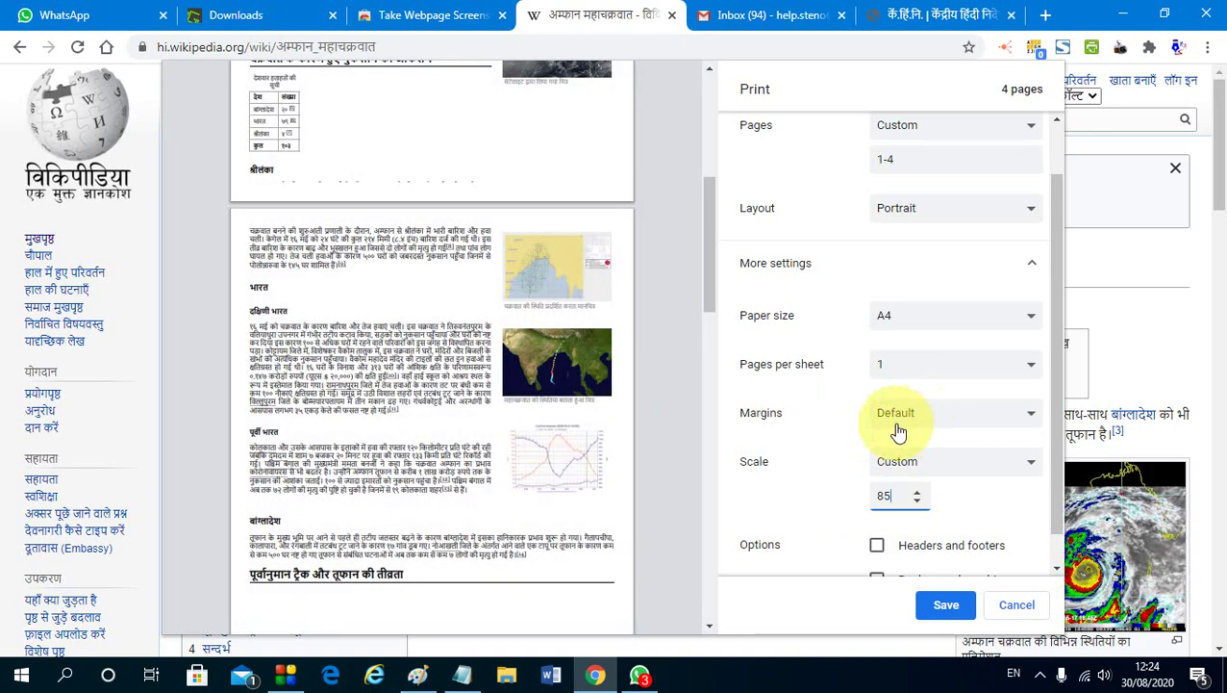
scroll(407, 424, "down", 5)
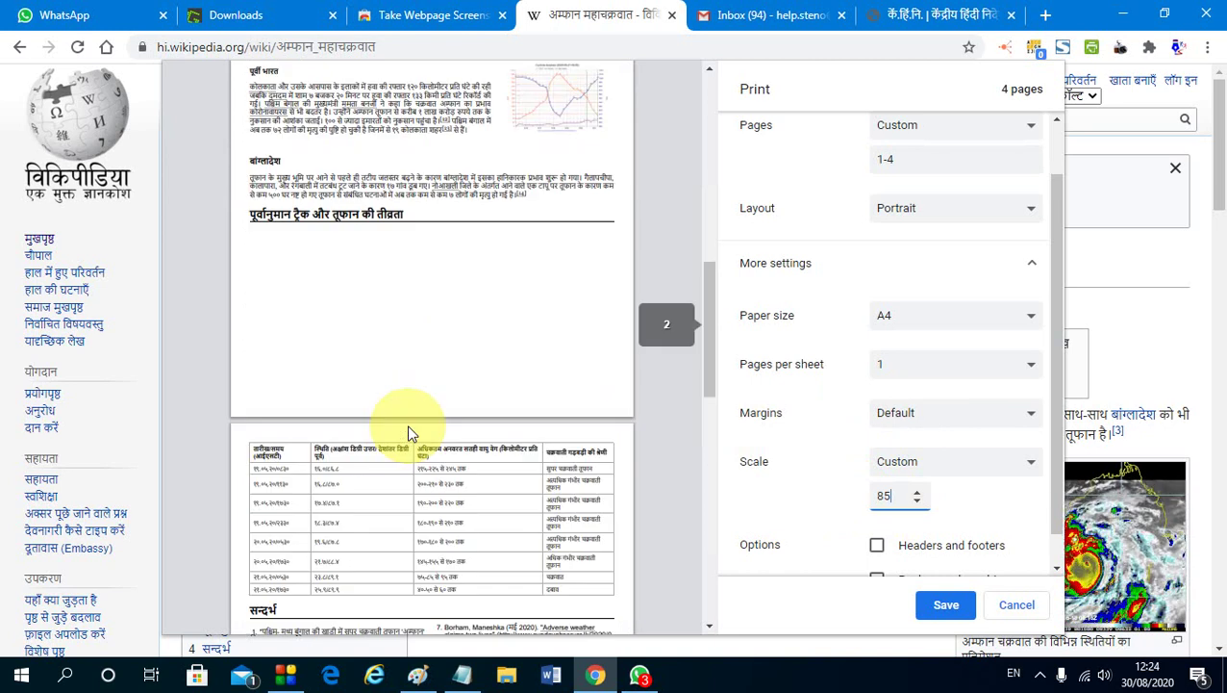
scroll(407, 433, "up", 3)
double_click(882, 496)
type("83")
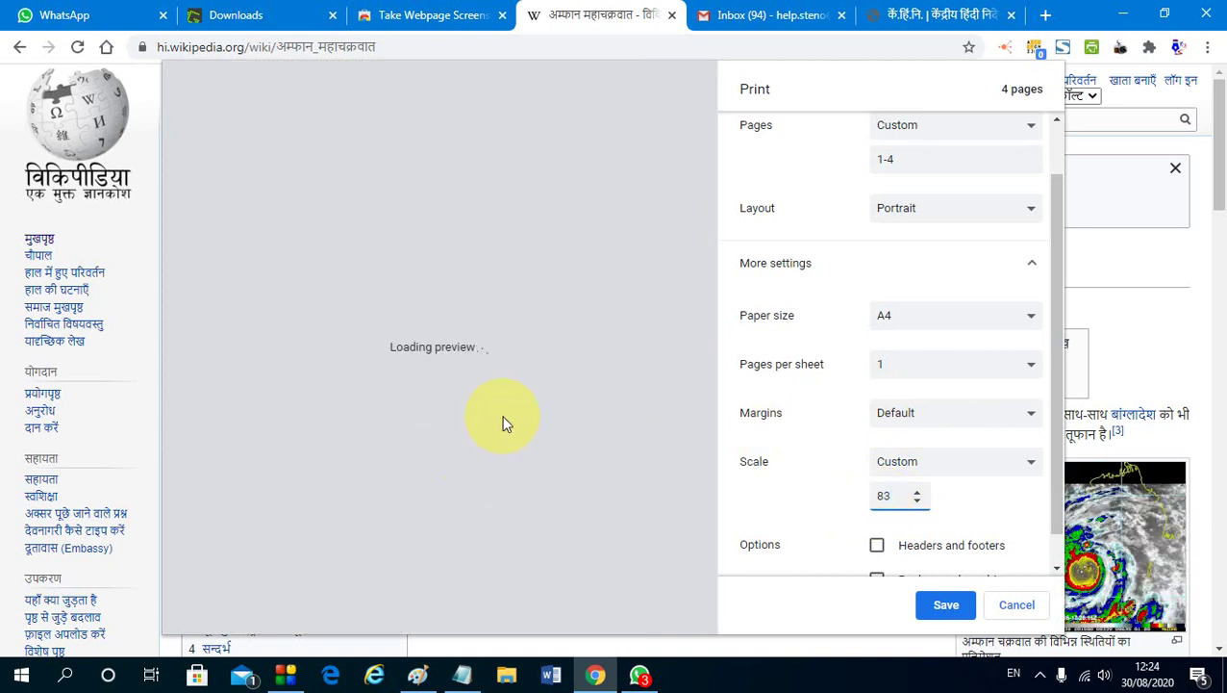
scroll(553, 421, "down", 5)
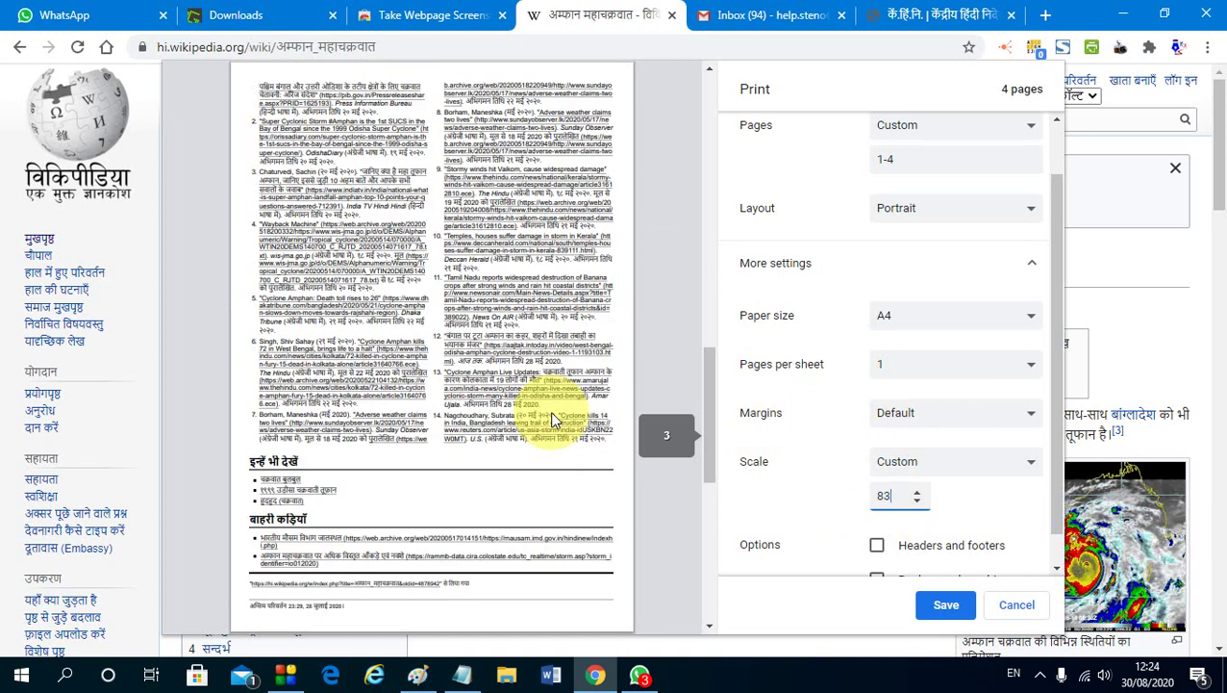
scroll(553, 420, "up", 10)
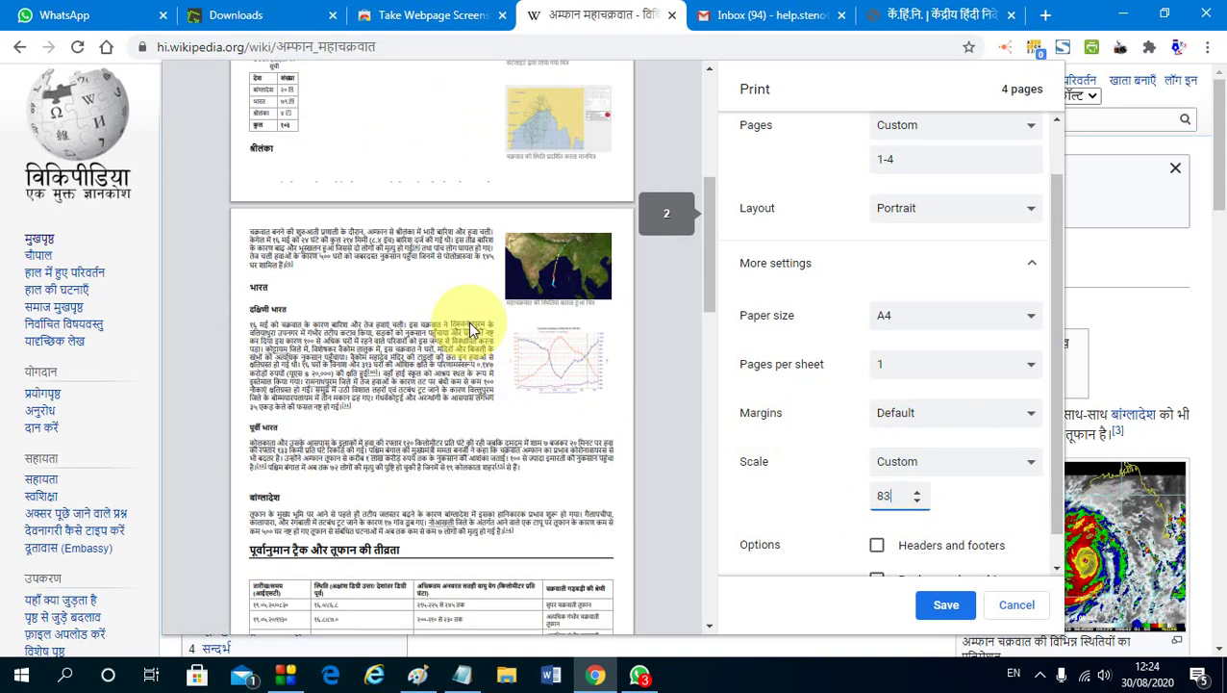
scroll(480, 407, "down", 2)
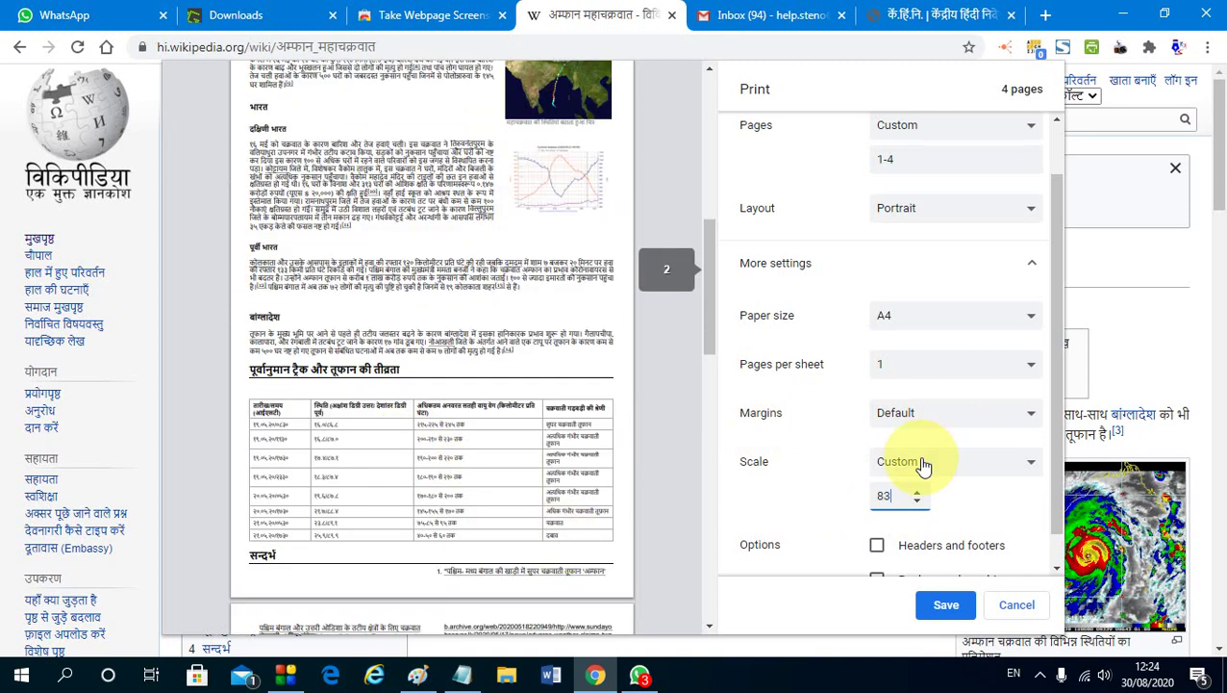
Replace the page range with 1-2 and save the two-page PDF
left_click(895, 160)
double_click(869, 168)
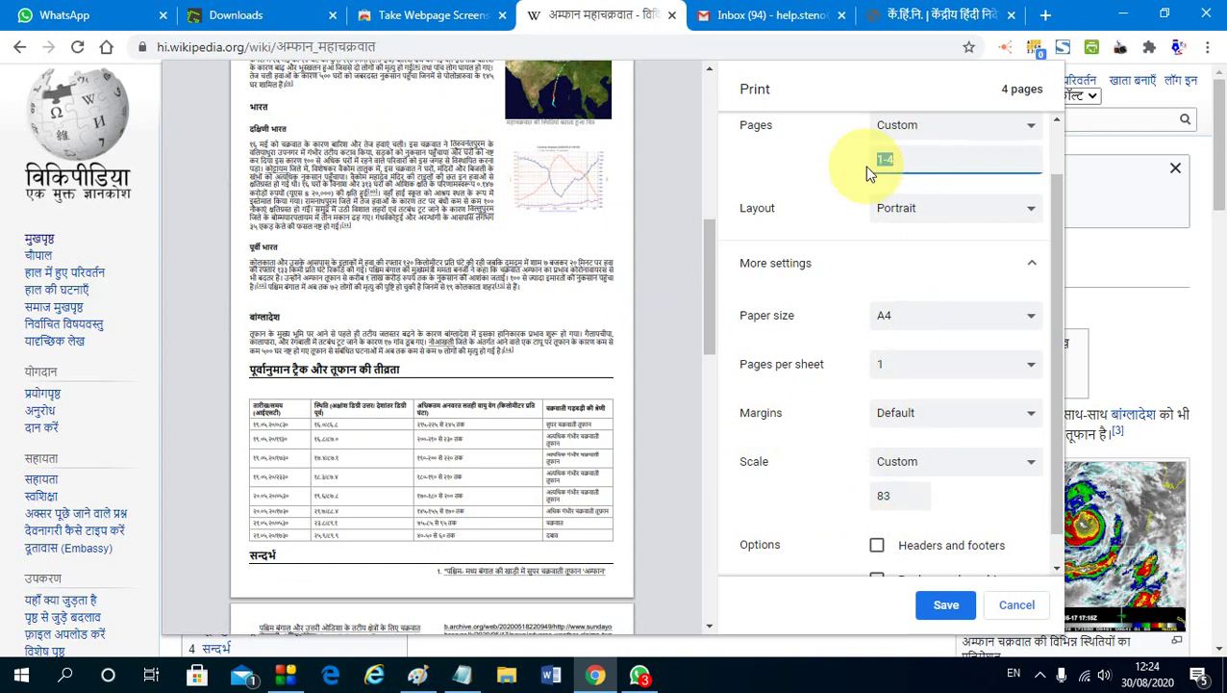
type("1")
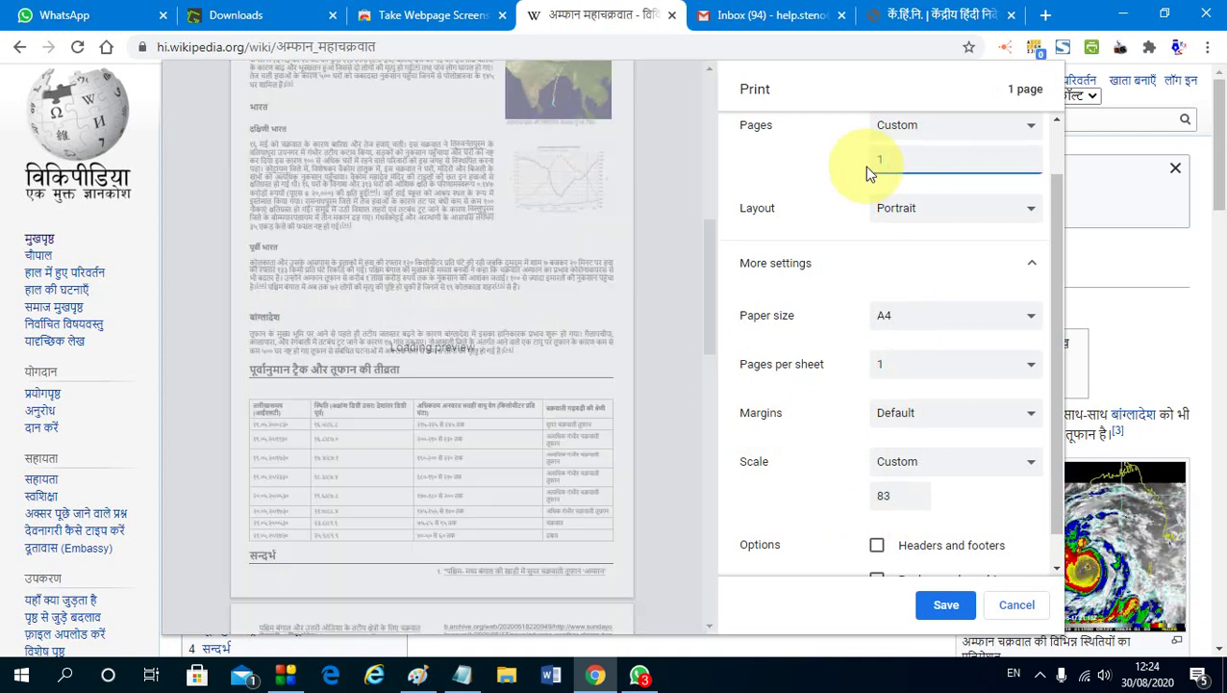
type("-2")
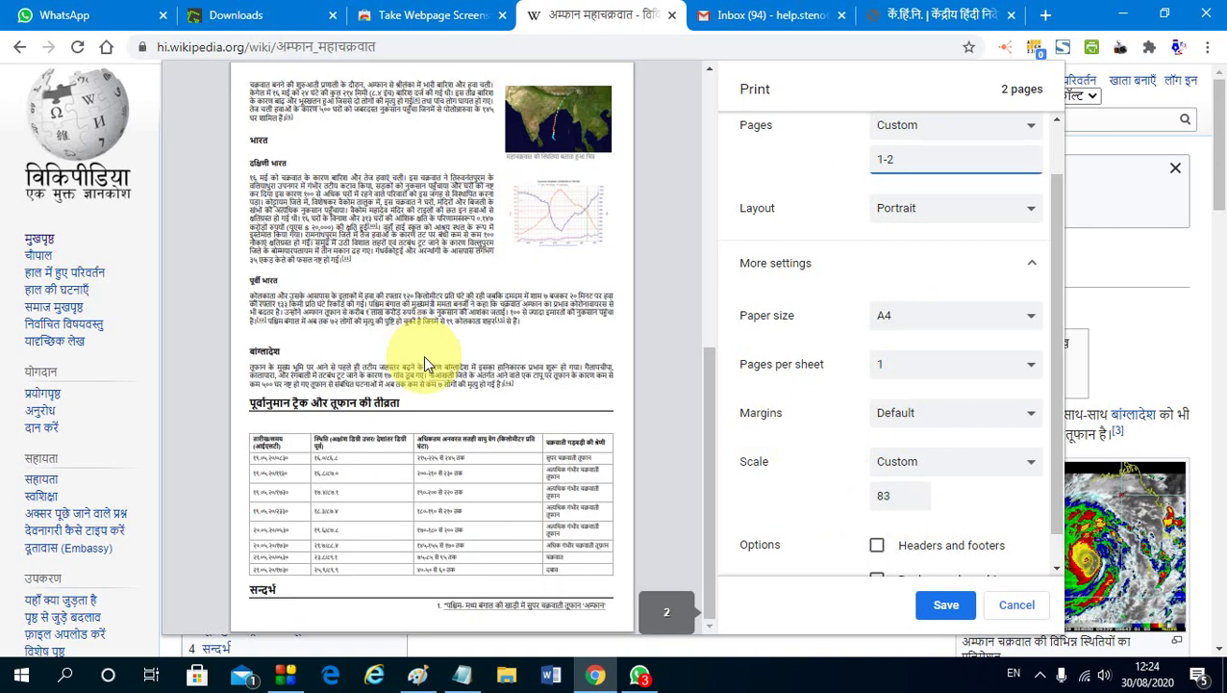
scroll(438, 359, "up", 5)
scroll(439, 358, "down", 5)
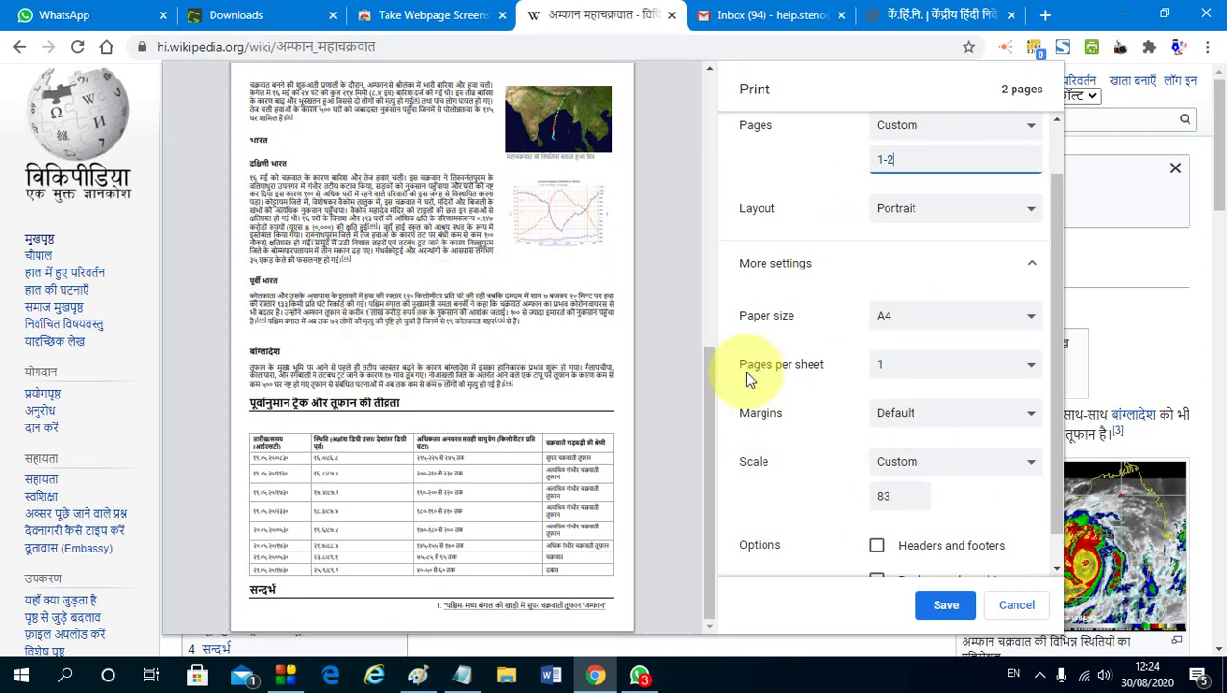
scroll(904, 466, "up", 2)
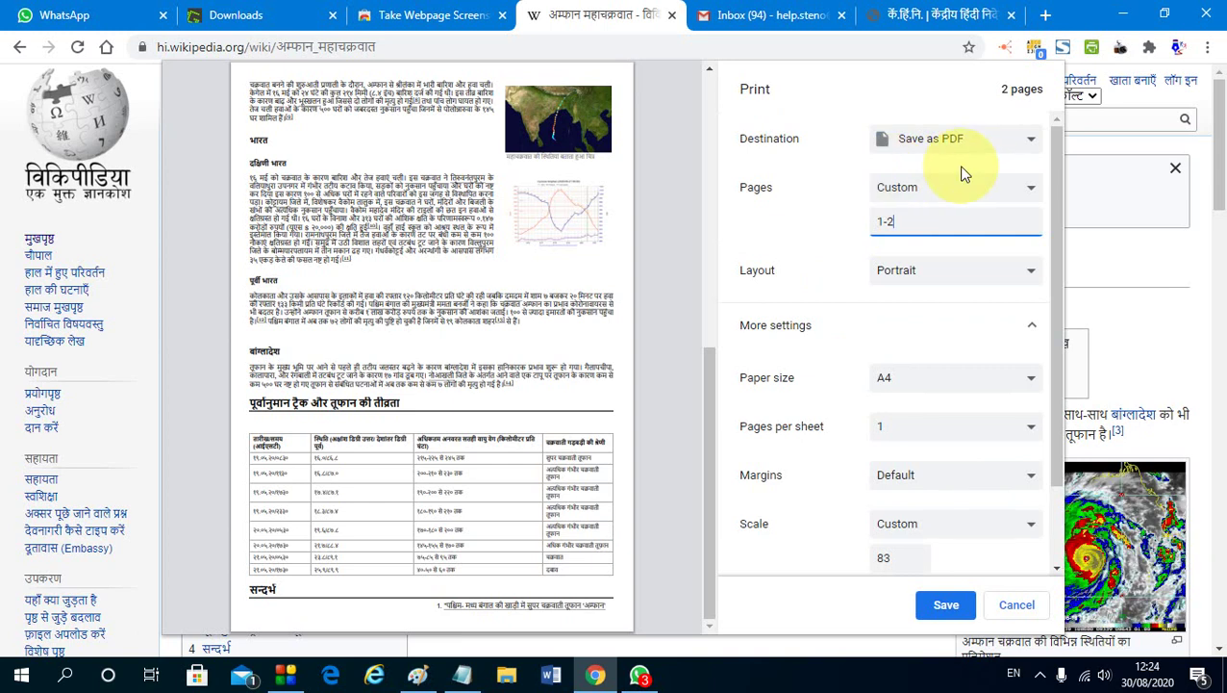
left_click(947, 606)
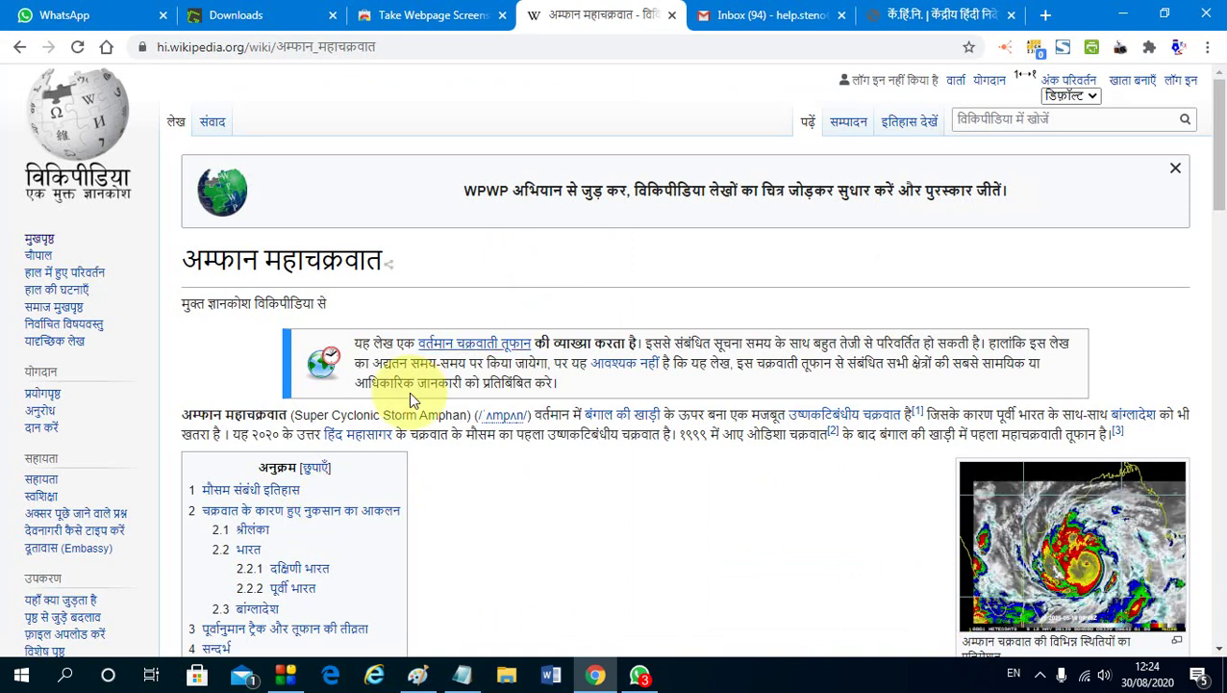
Select the first paragraph under दक्षिणी भारत and print only that selection
scroll(423, 392, "down", 15)
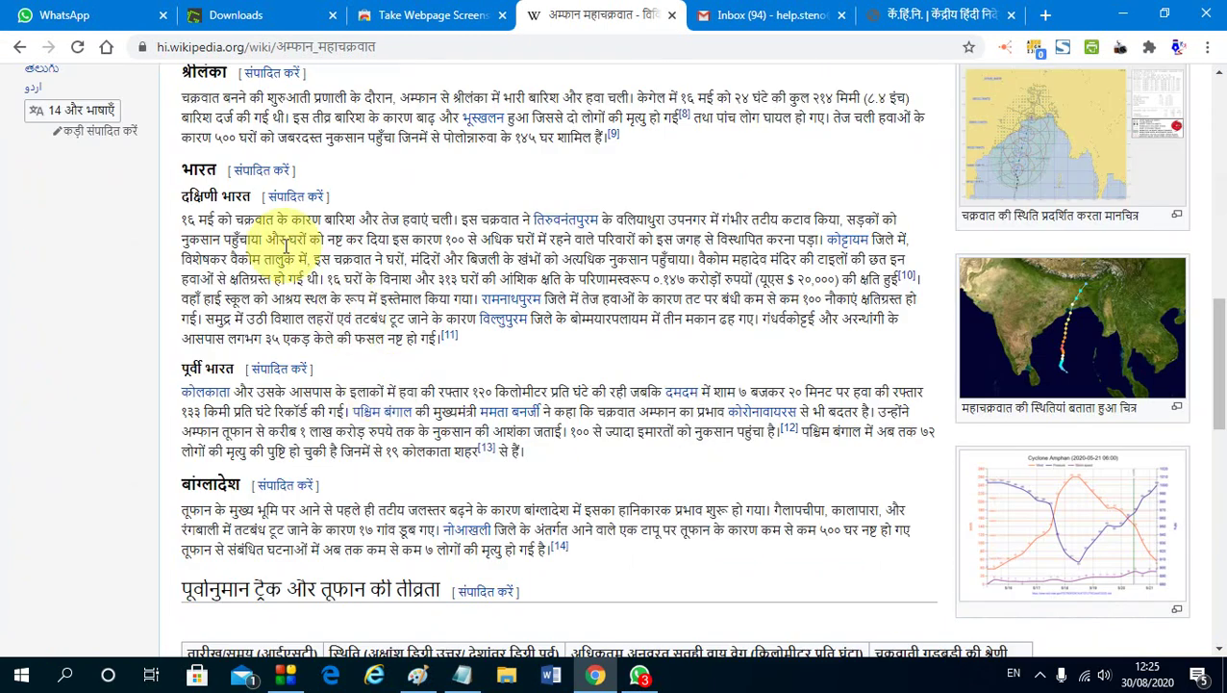
triple_click(277, 248)
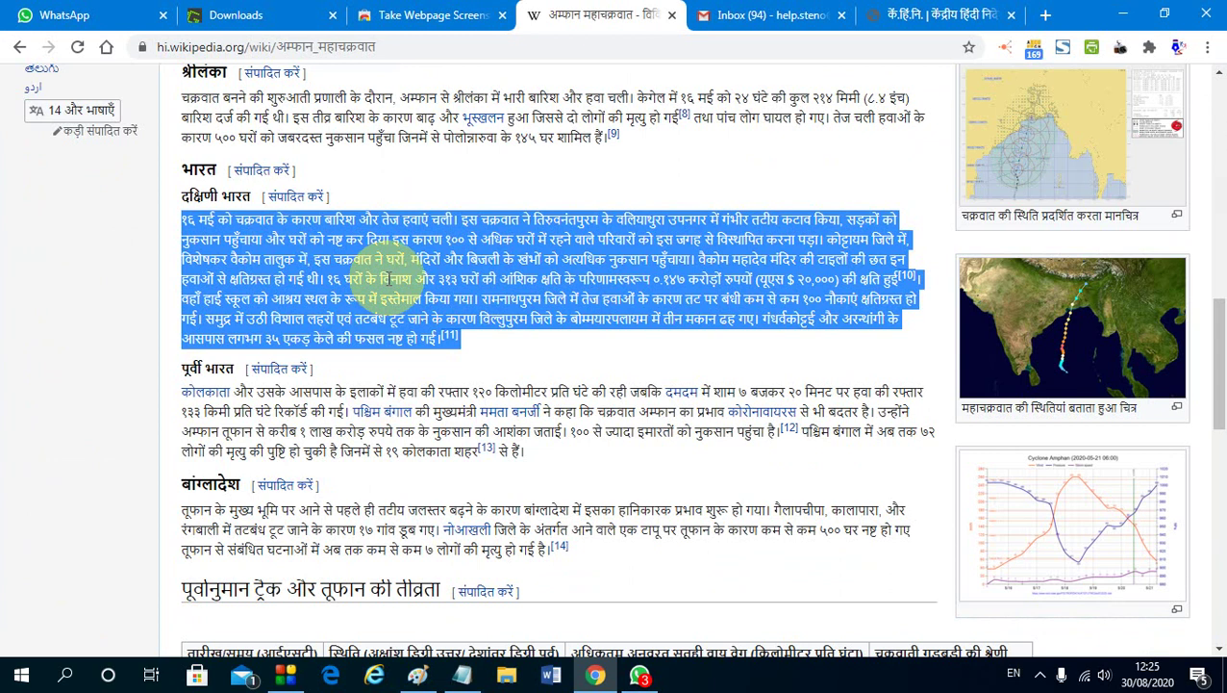
right_click(389, 280)
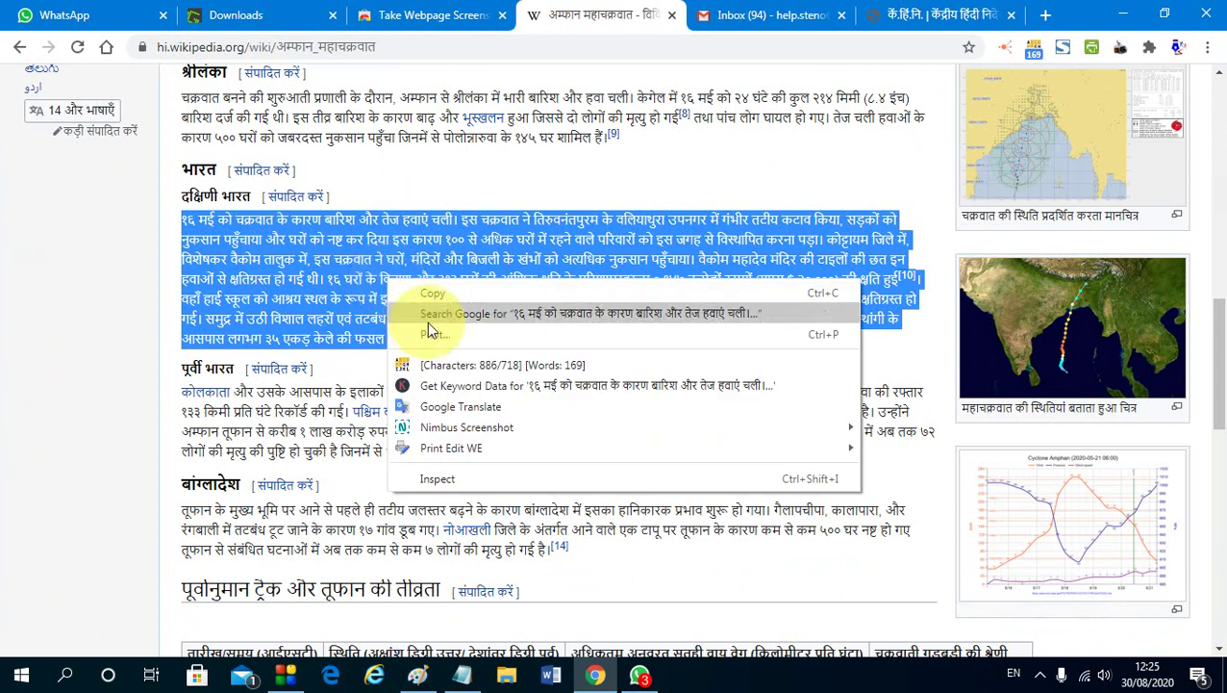
left_click(435, 334)
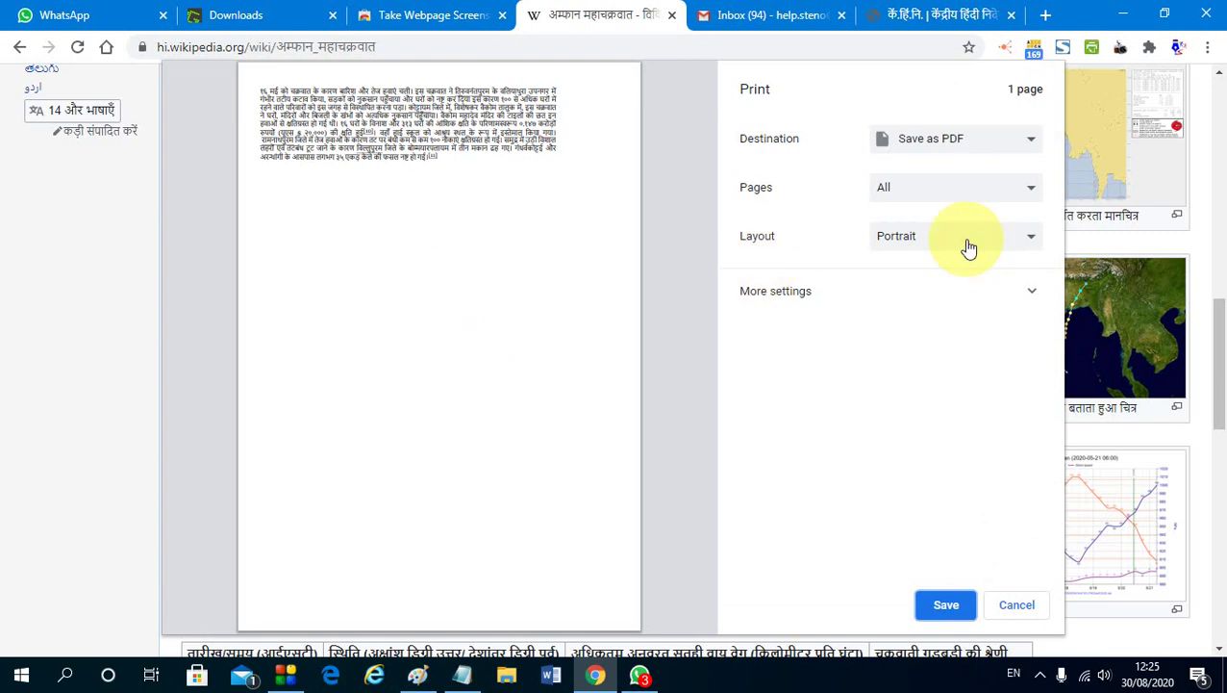
triple_click(369, 122)
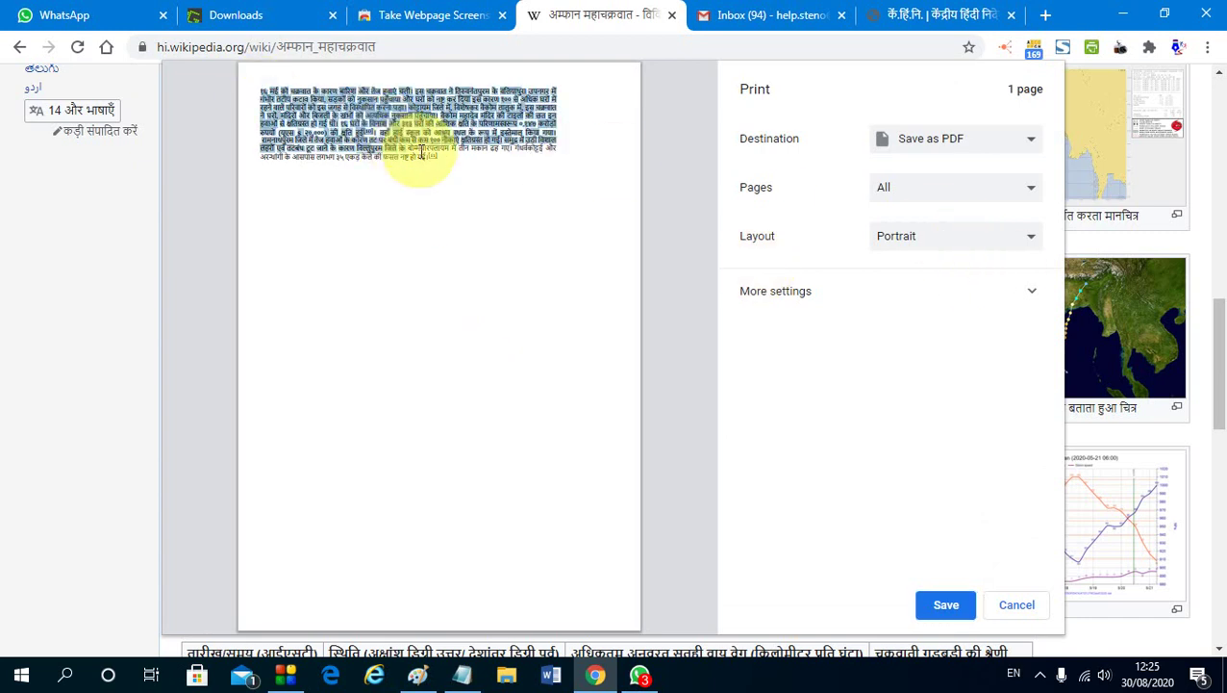
left_click(352, 123)
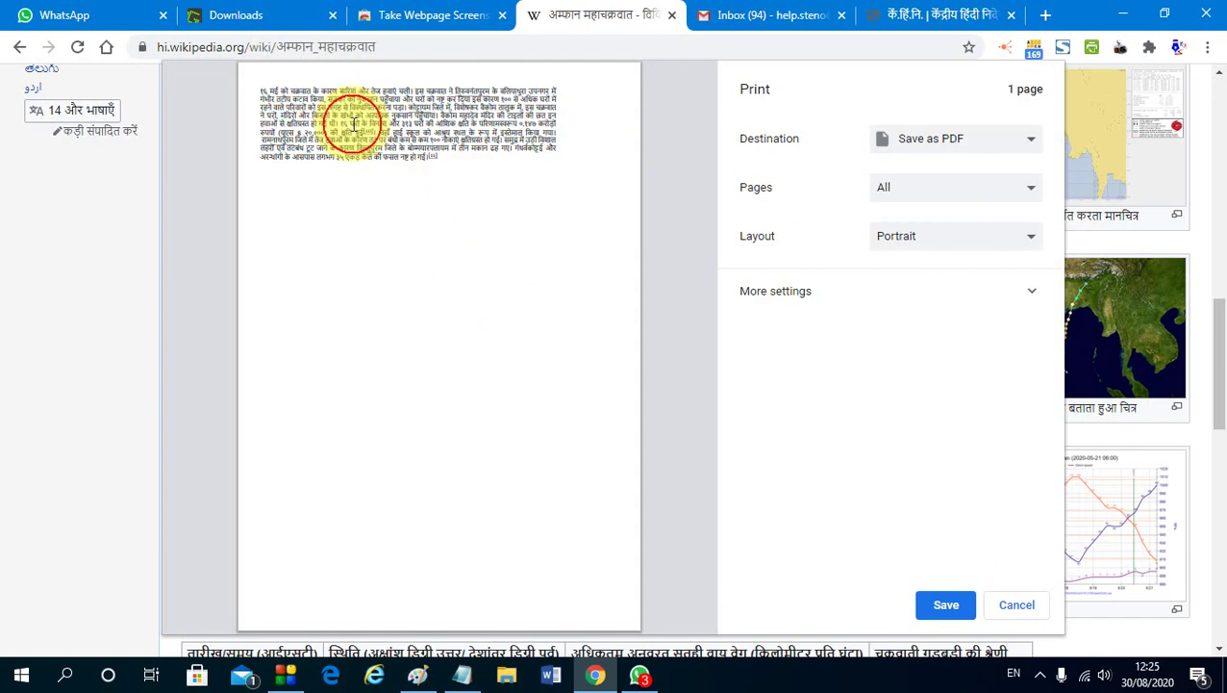
left_click_drag(261, 93, 455, 170)
left_click(470, 219)
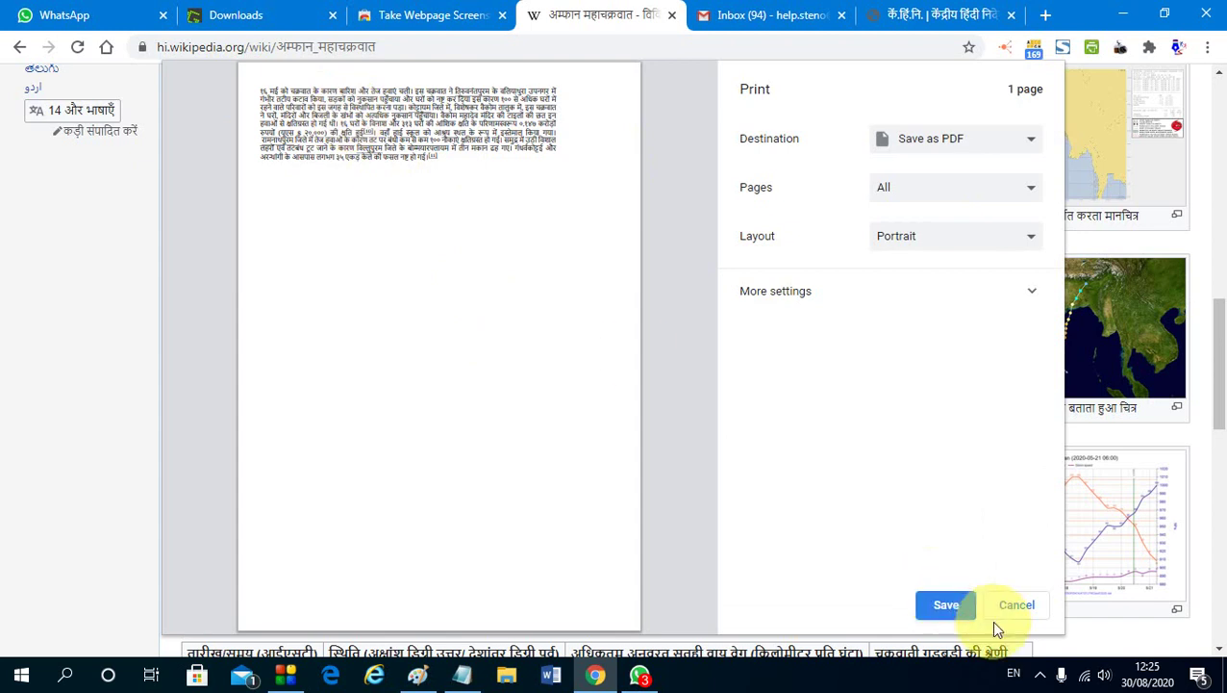
Save the one-page PDF, replacing the existing file of the same name
left_click(946, 604)
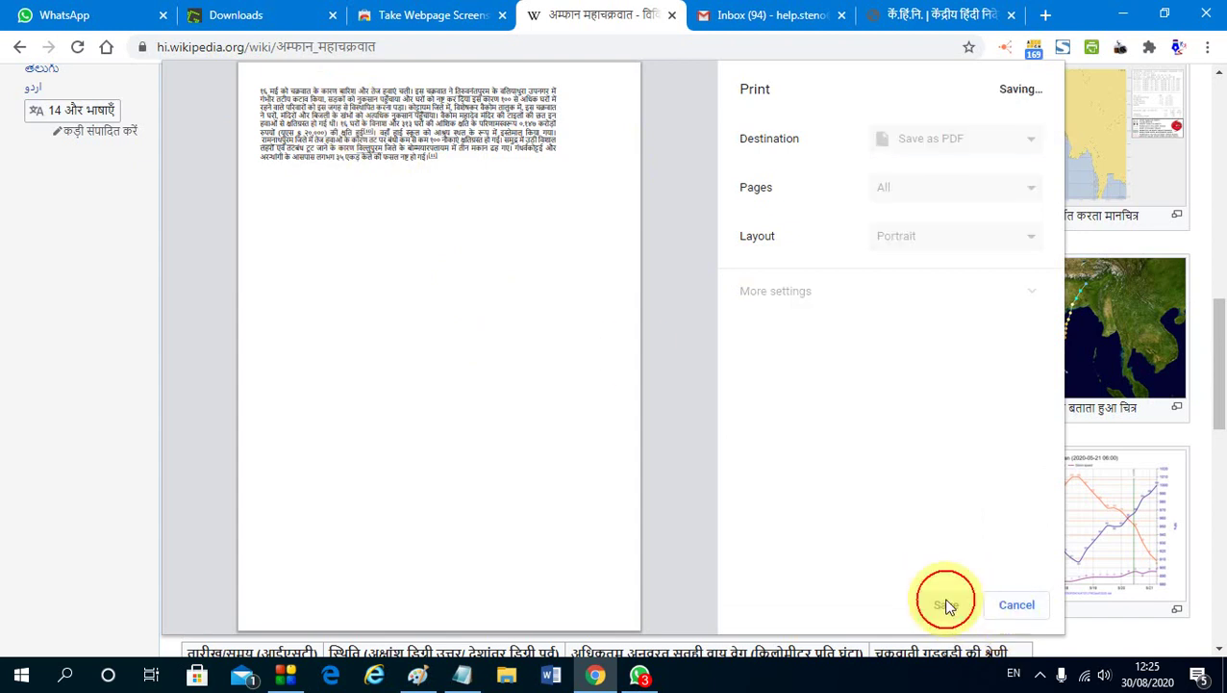
key("Return")
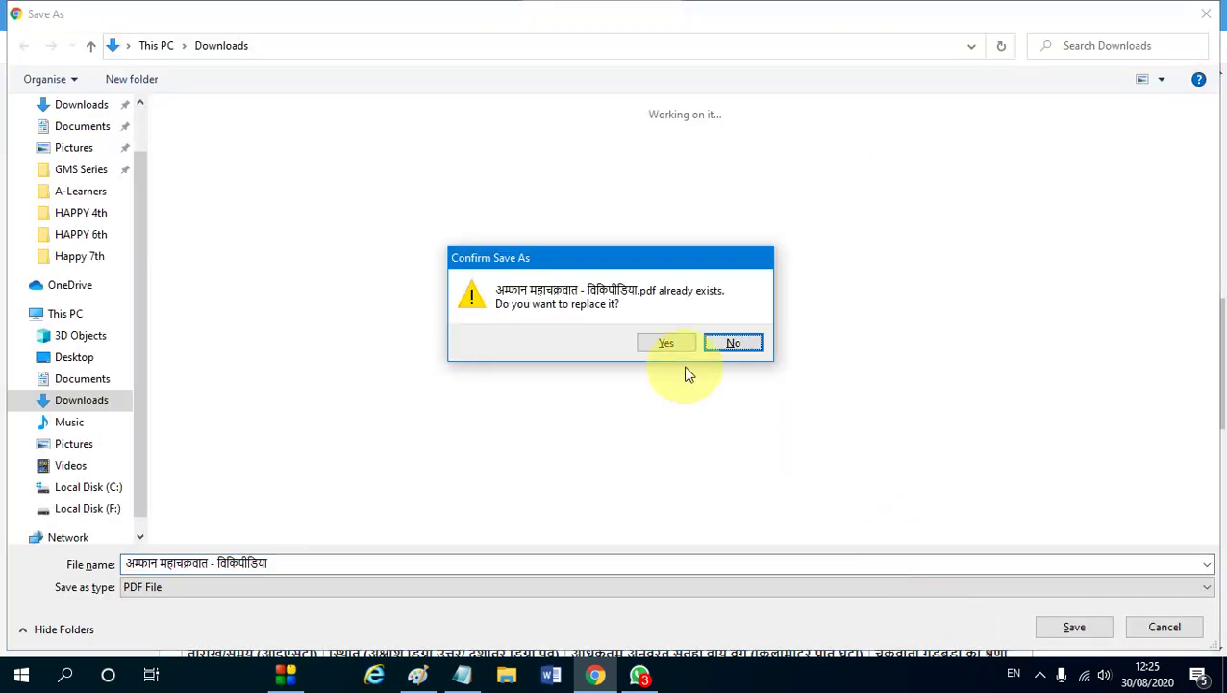
left_click(671, 347)
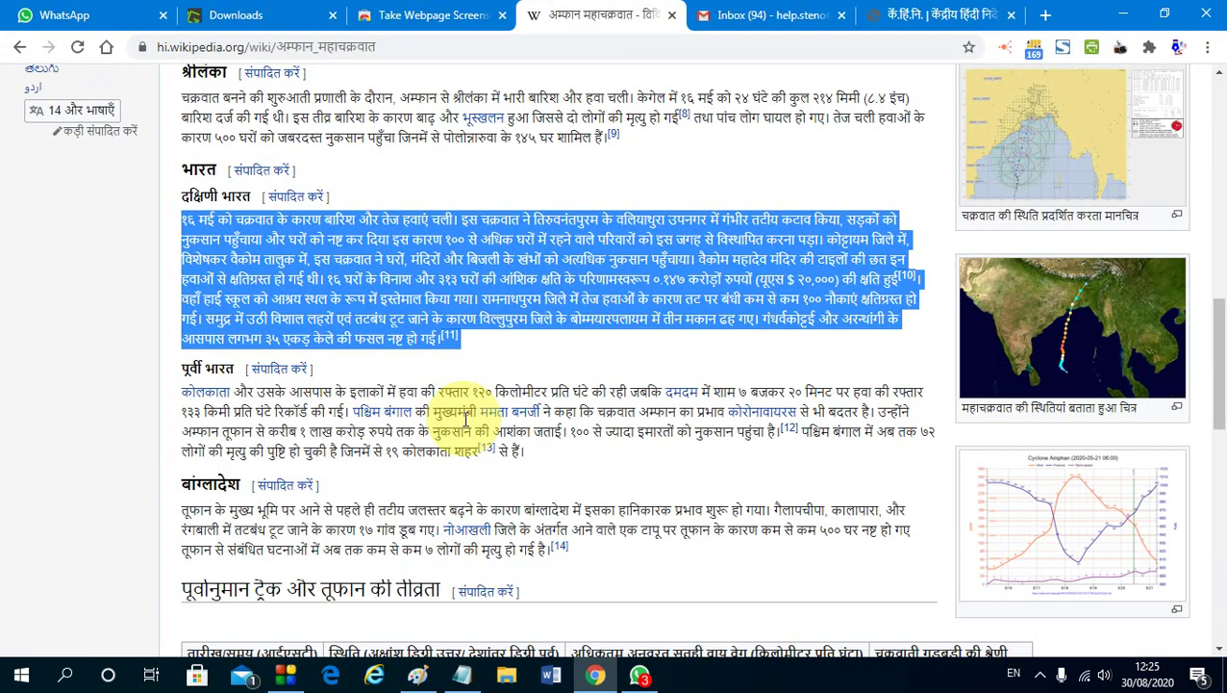
left_click(462, 675)
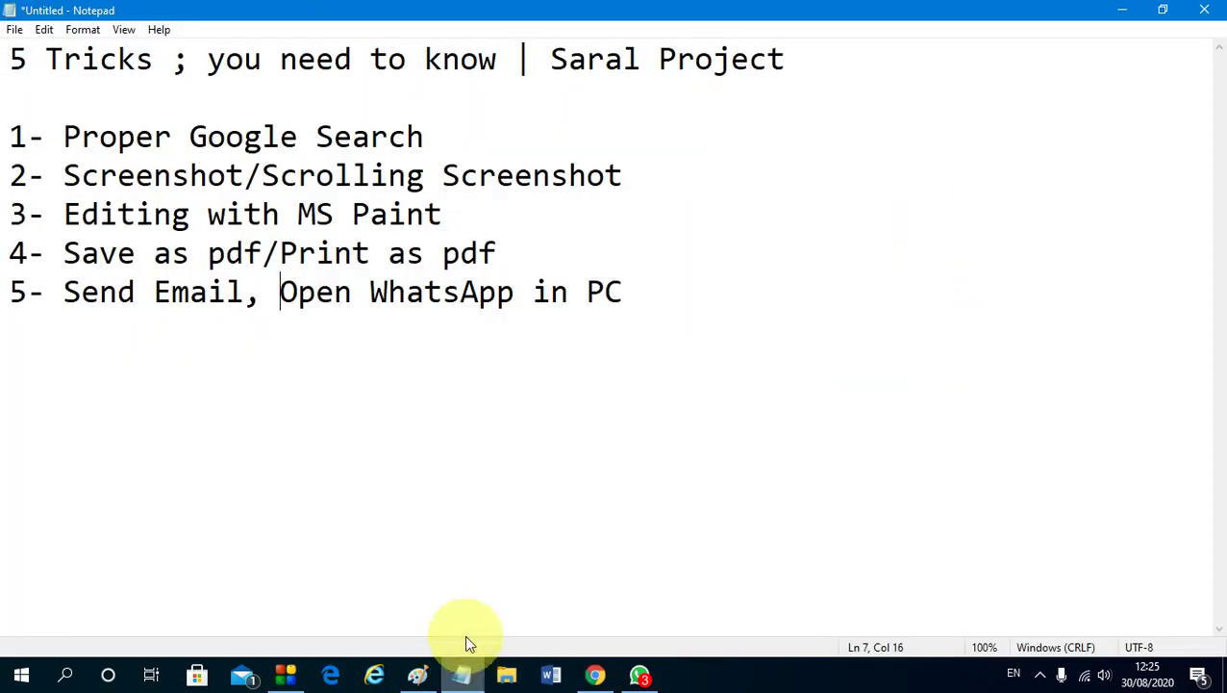
left_click_drag(172, 253, 564, 256)
left_click(563, 256)
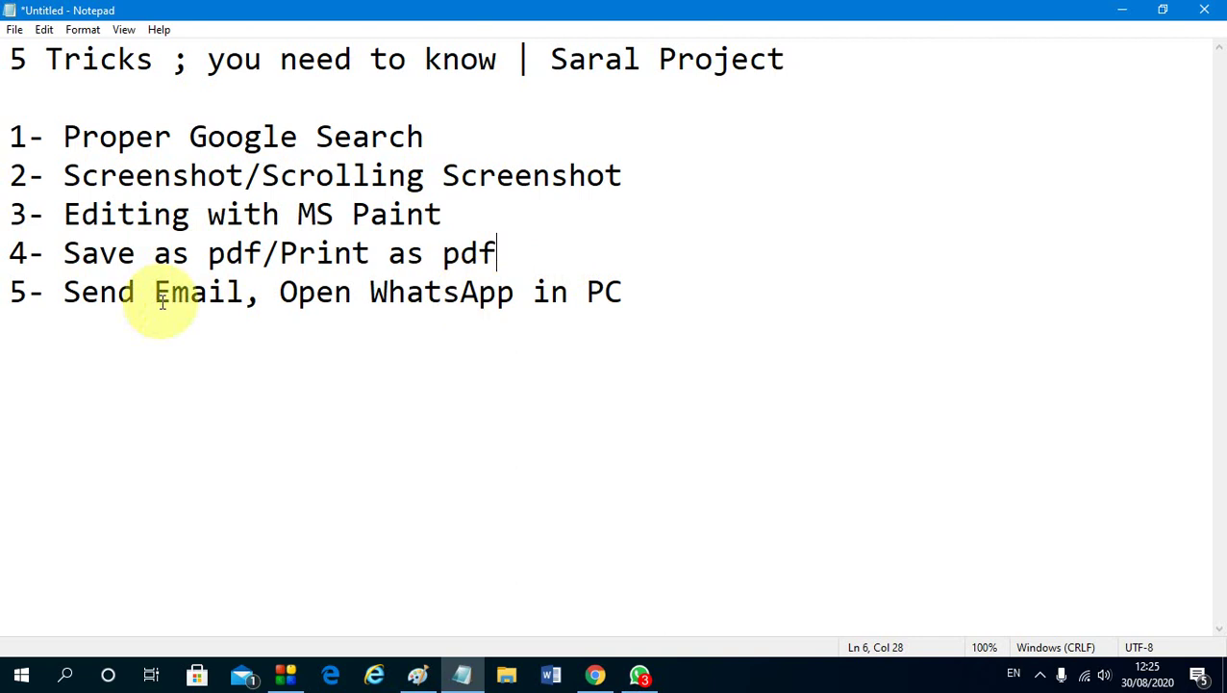
left_click(664, 302)
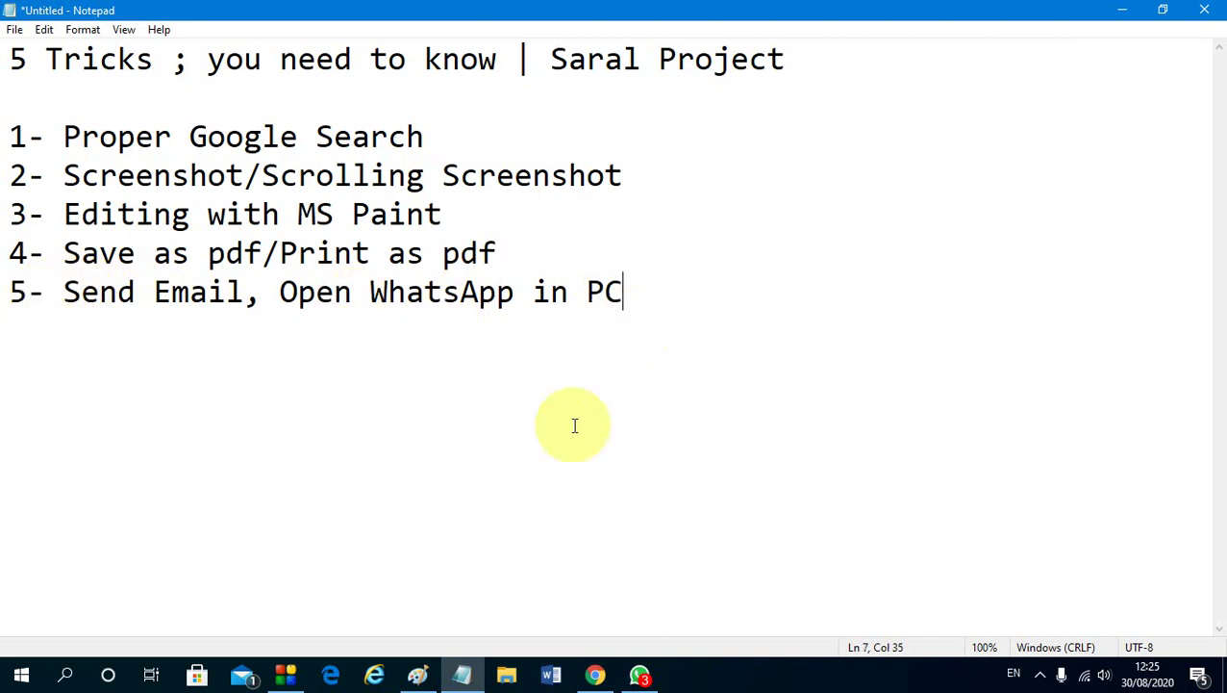
left_click(593, 675)
left_click(473, 239)
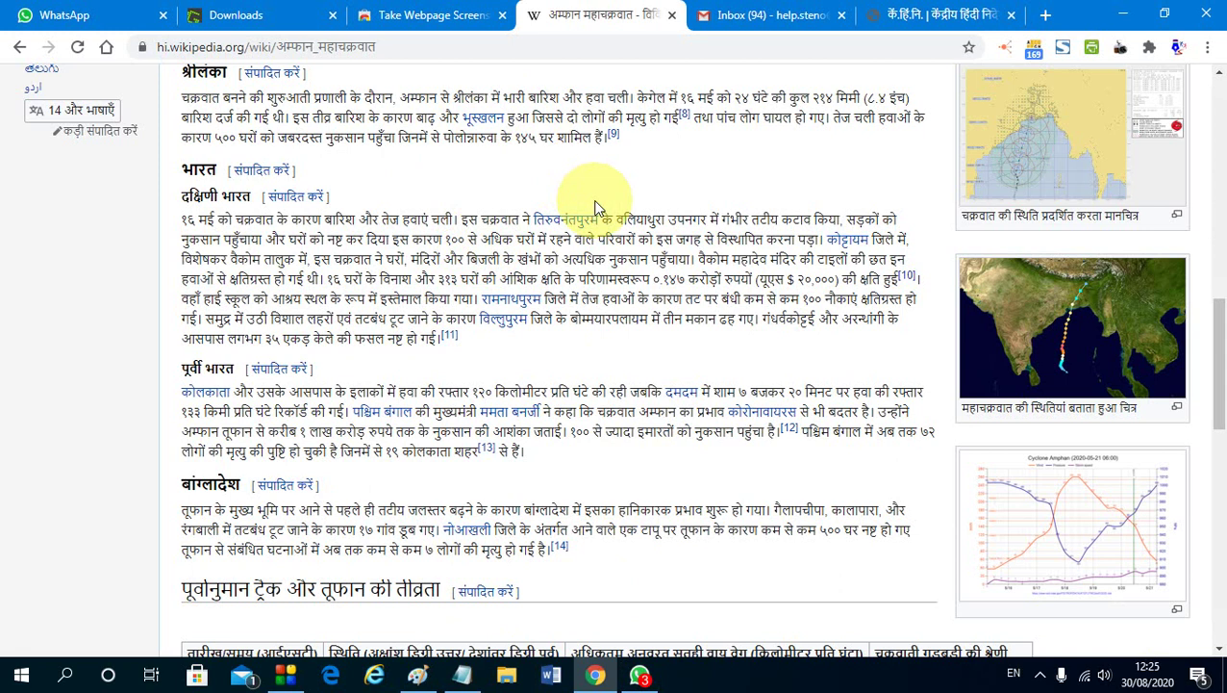
Address the new Gmail message to the account's own e-mail address
left_click(766, 14)
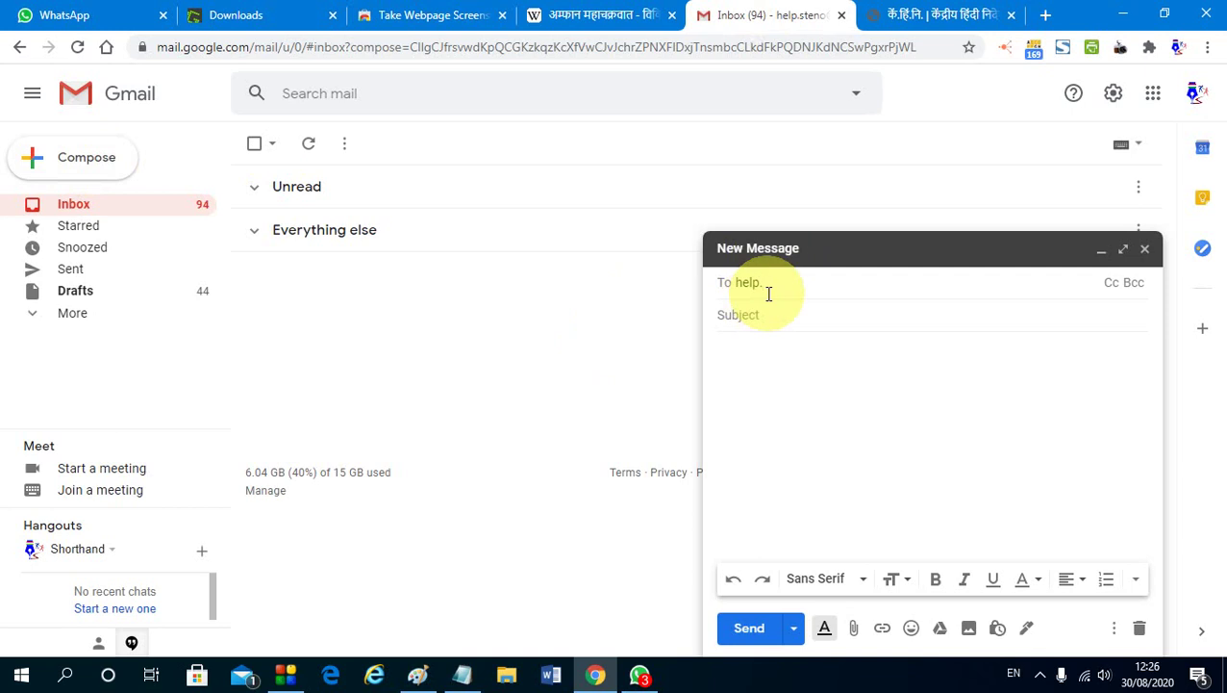
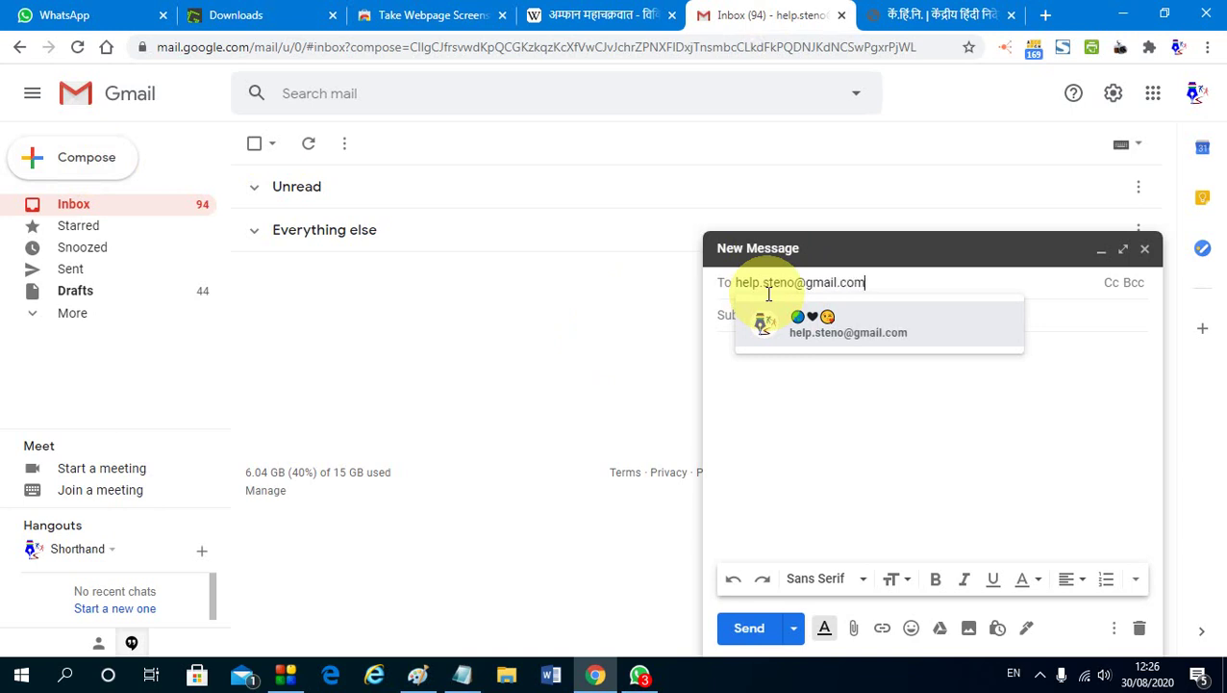
key("Return")
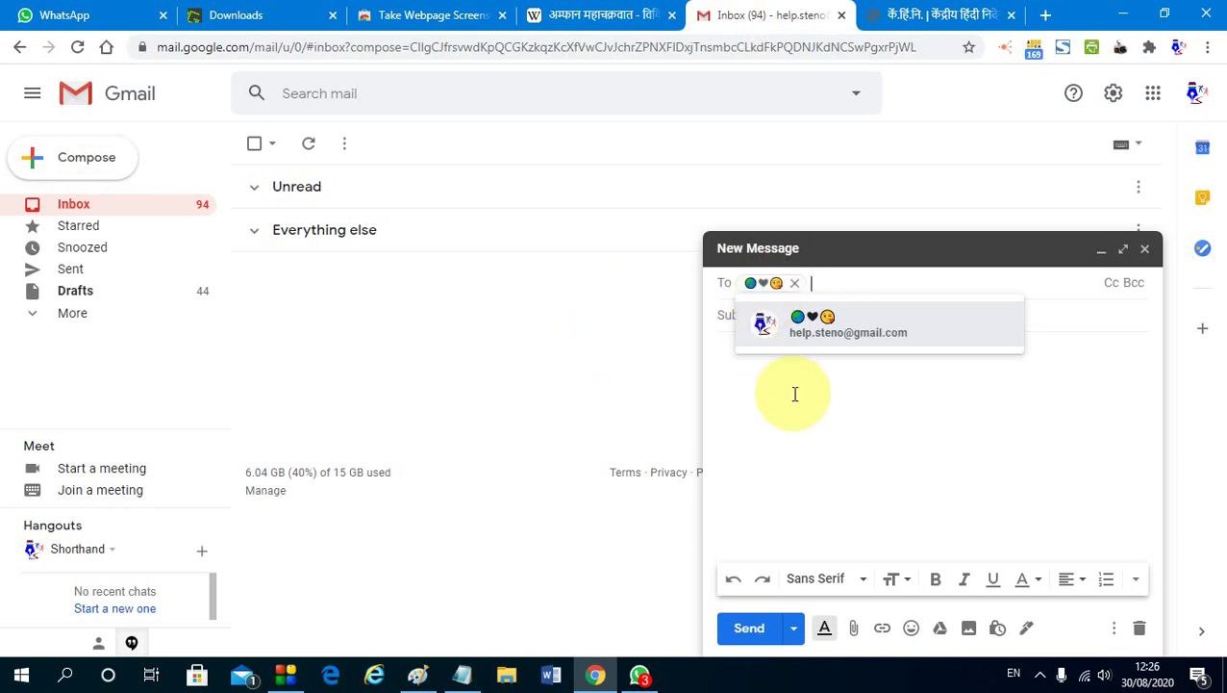
left_click(750, 350)
Enter subject 'Test Email.' and body 'Hi, hello.'
left_click(747, 313)
type("Test Email.")
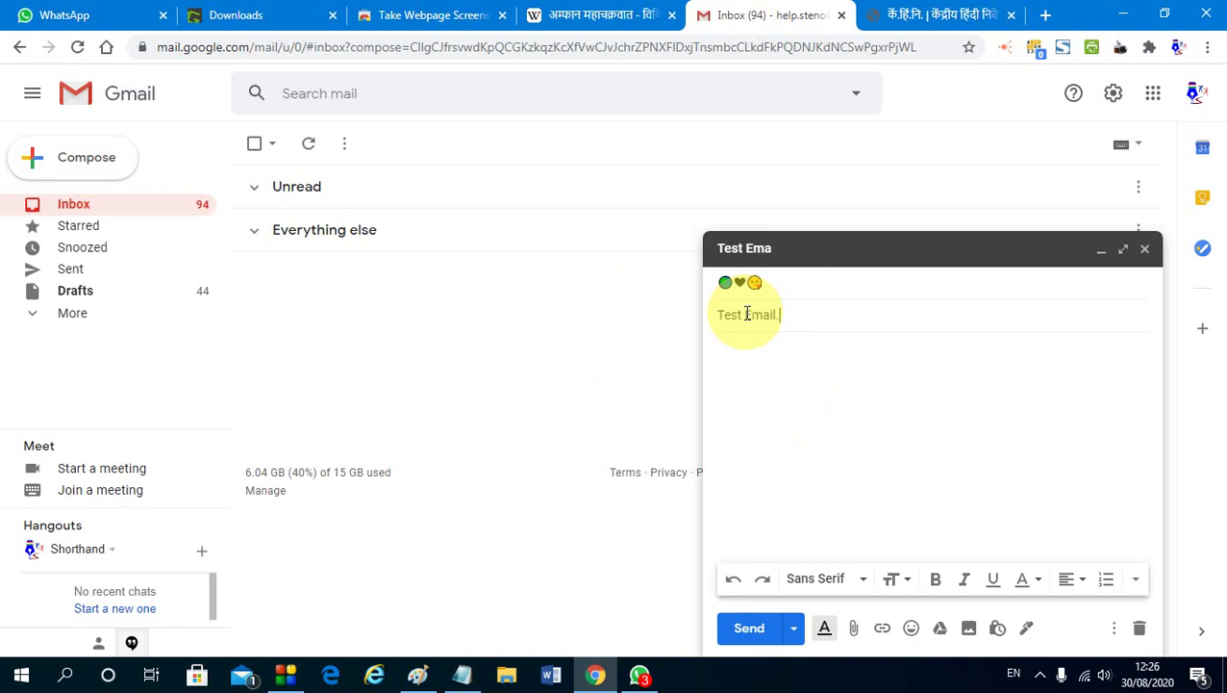
key("Tab")
type("Hi, hello.")
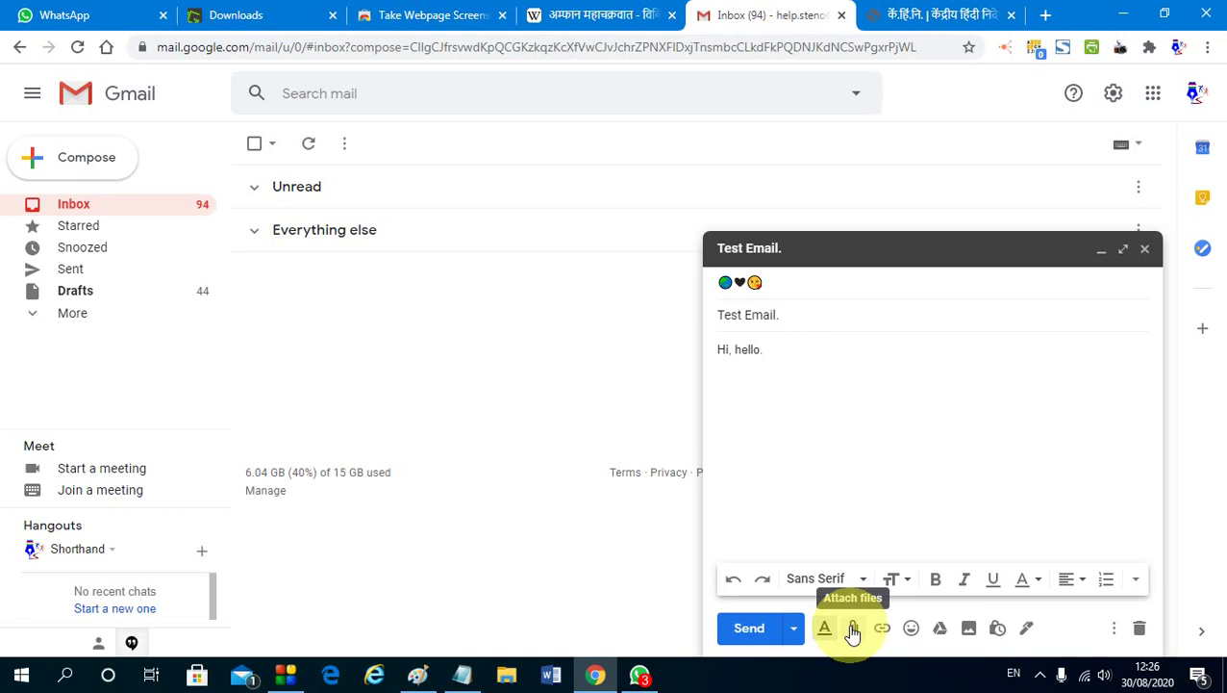
Send the message, undo the send, then send it again
left_click(747, 630)
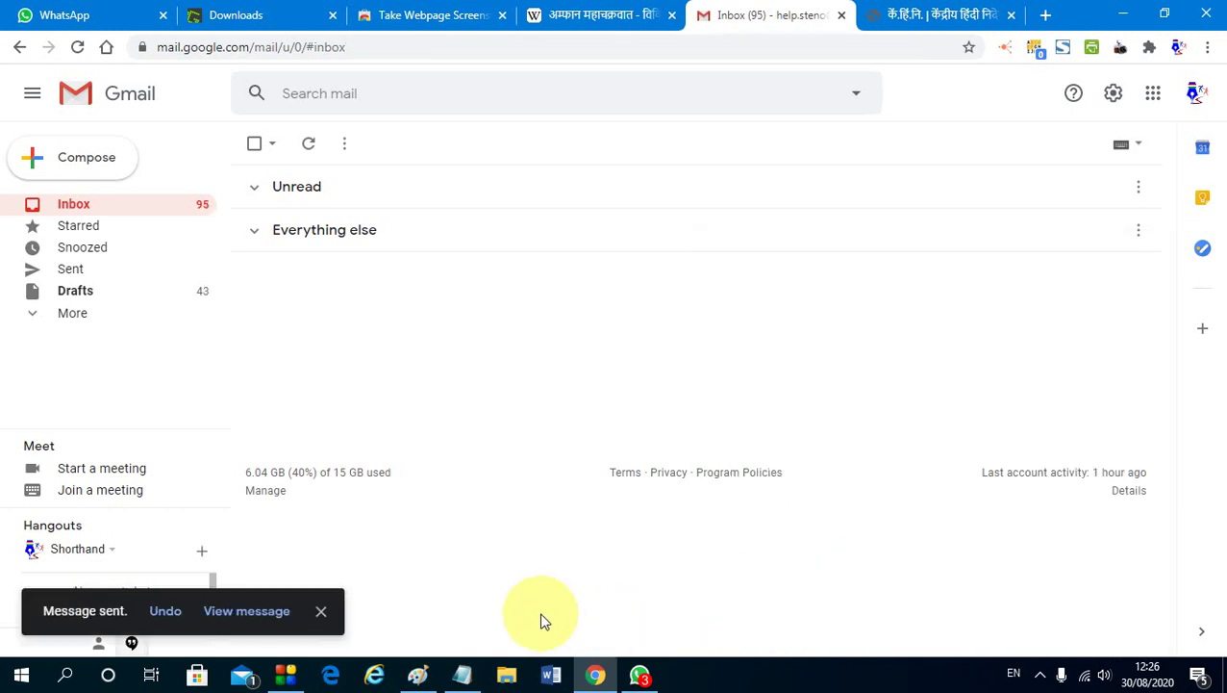
left_click(173, 623)
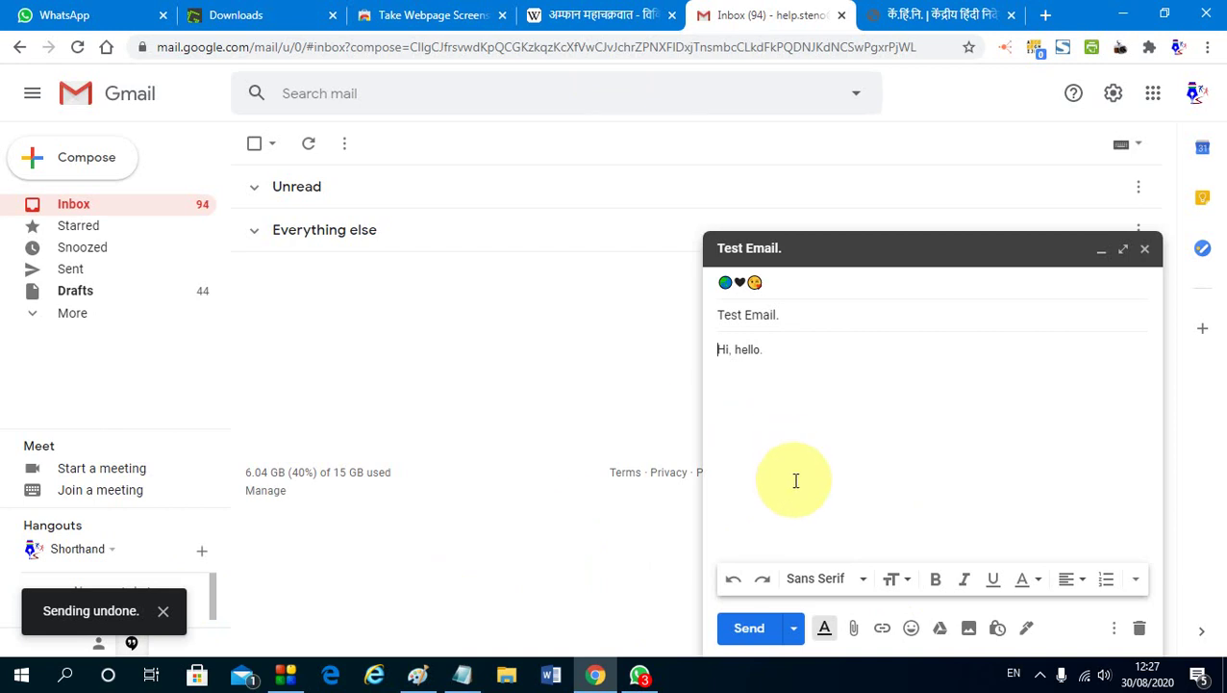
left_click(753, 629)
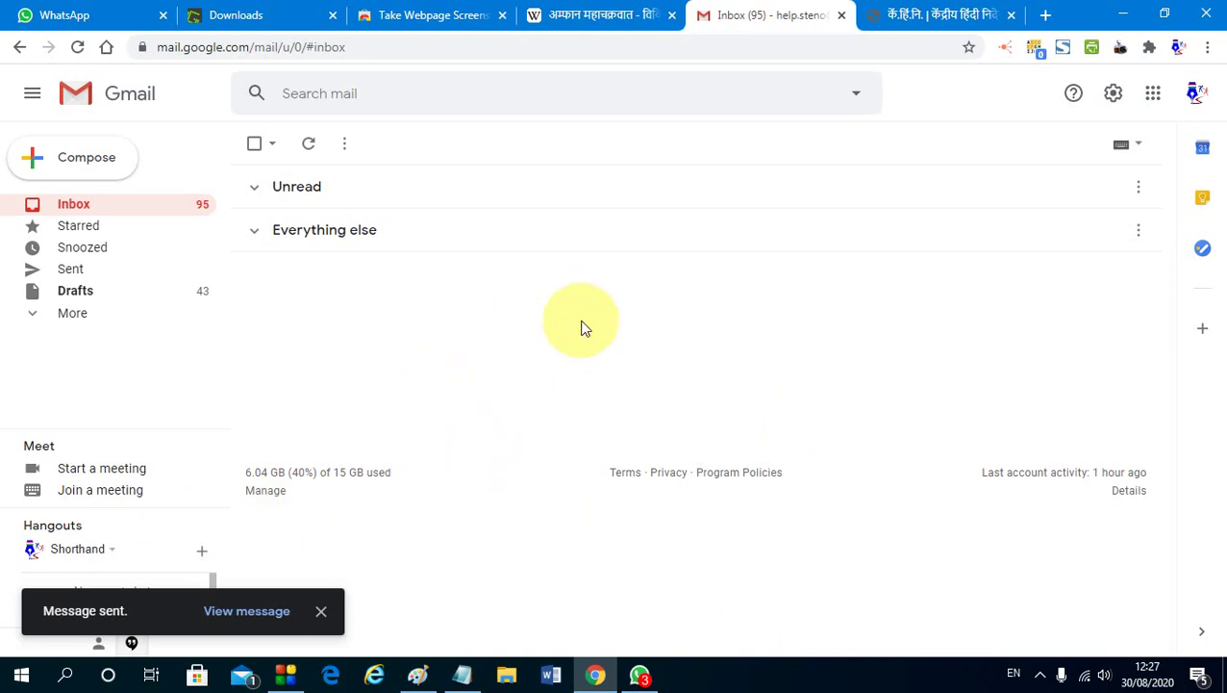
Open the WhatsApp Web tab, play the phone-linking help video, then close the tab
left_click(87, 17)
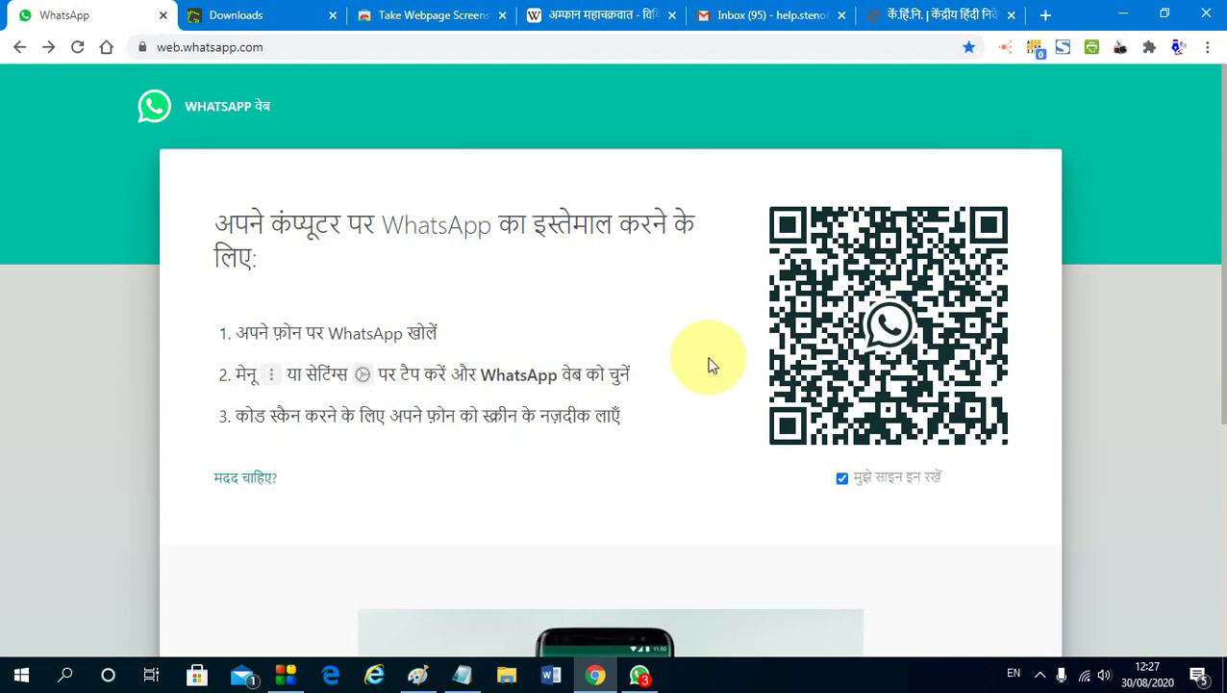
scroll(707, 364, "down", 4)
left_click(616, 375)
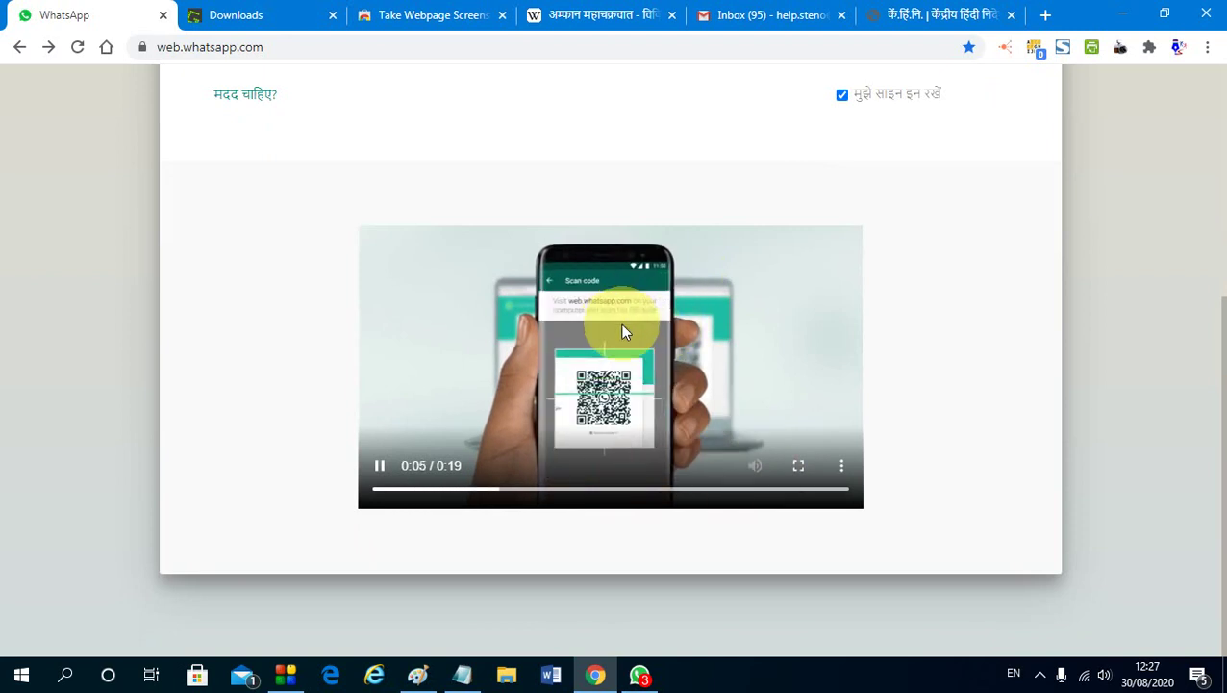
scroll(685, 378, "up", 4)
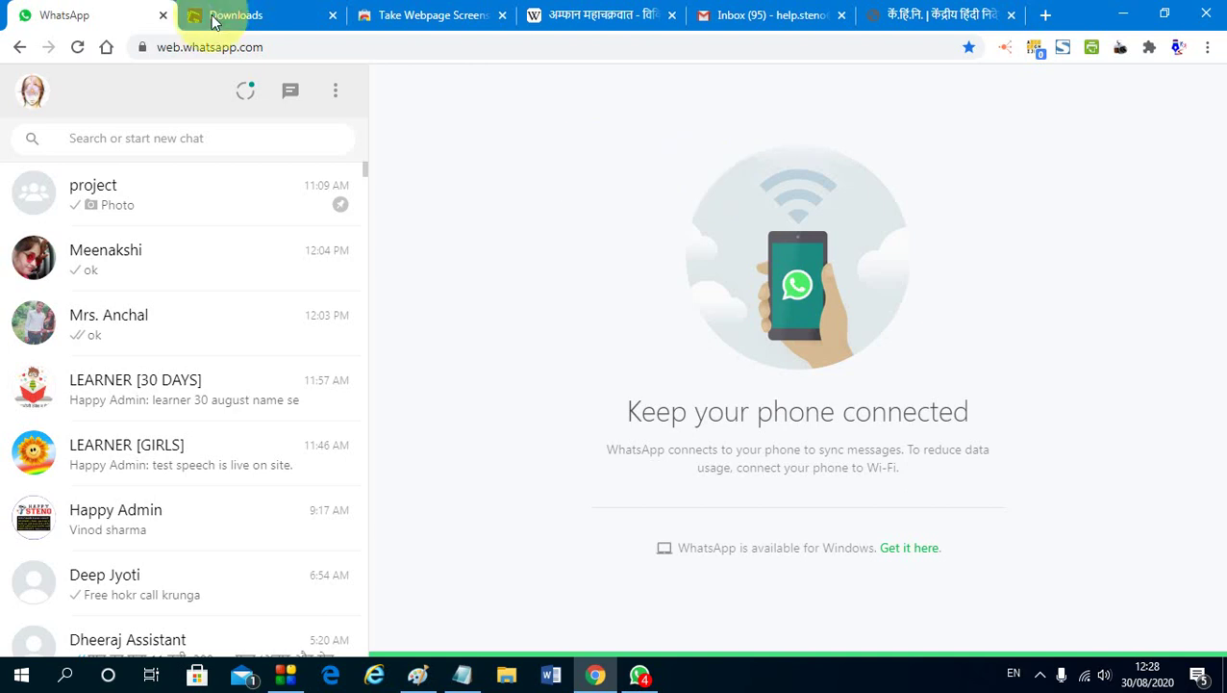
key("ctrl+w")
Bring Notepad forward and place the cursor on the empty second line
left_click(454, 679)
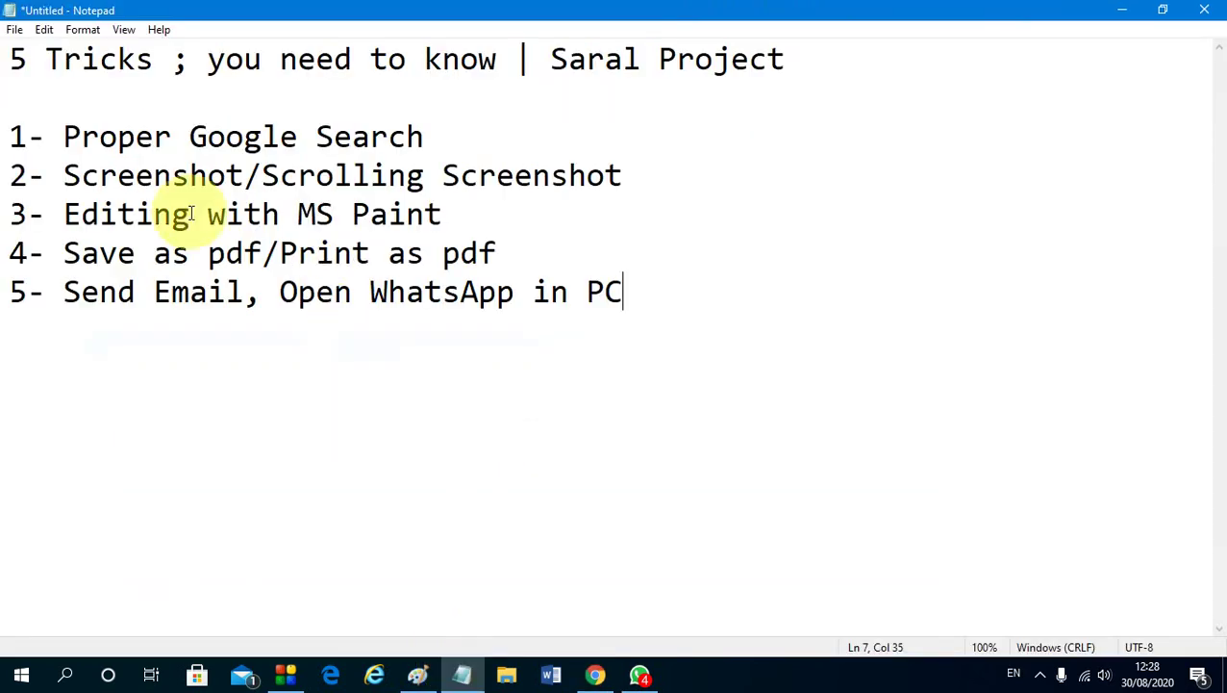
left_click(53, 101)
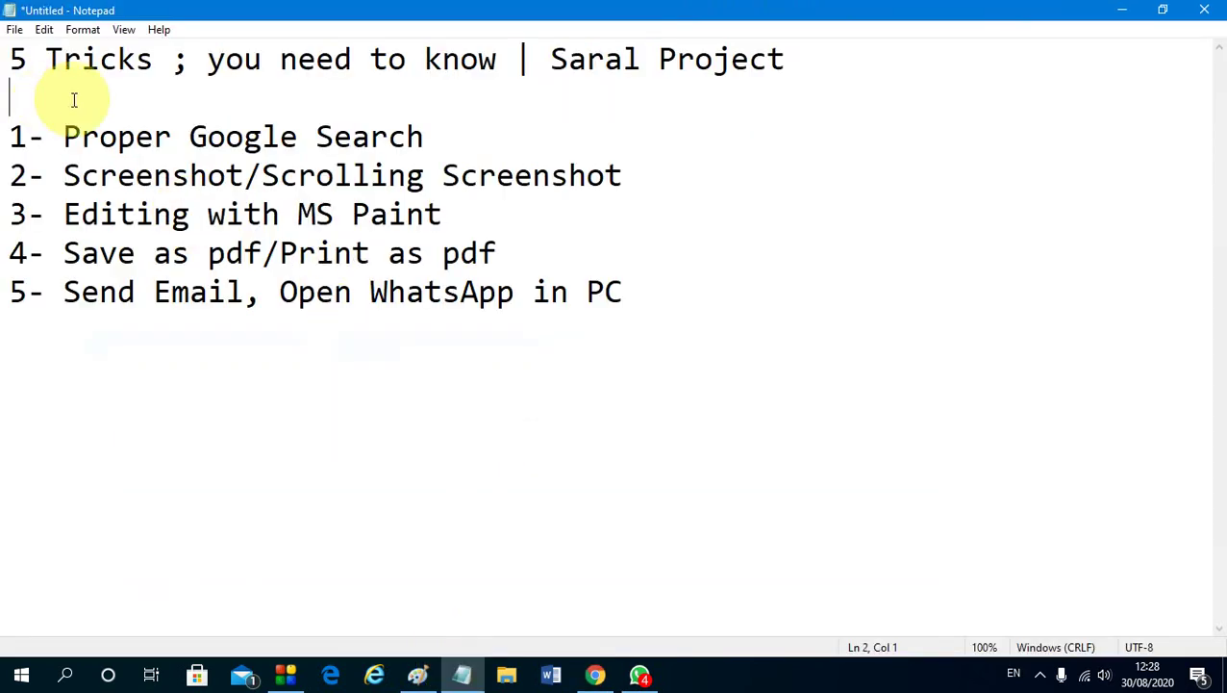